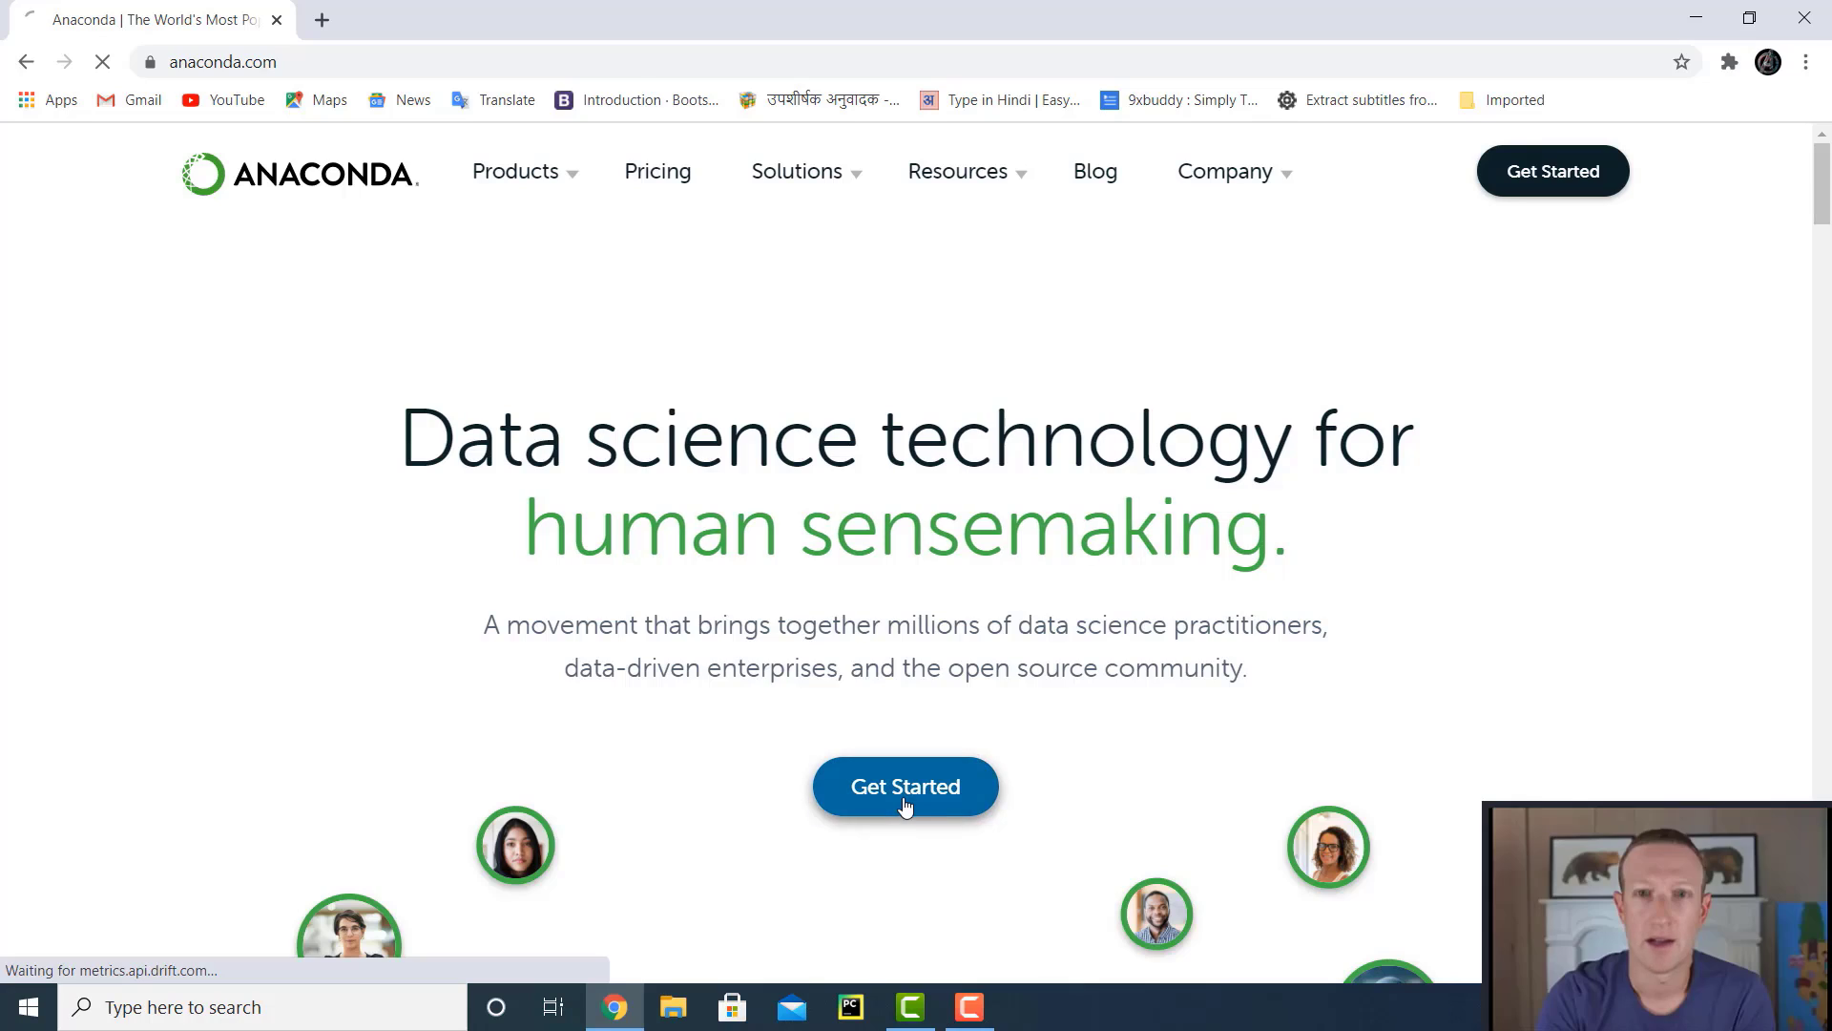
# Download Anaconda's 64-Bit Graphical Installer for Windows, launch its setup, and close the download page
pyautogui.click(906, 787)
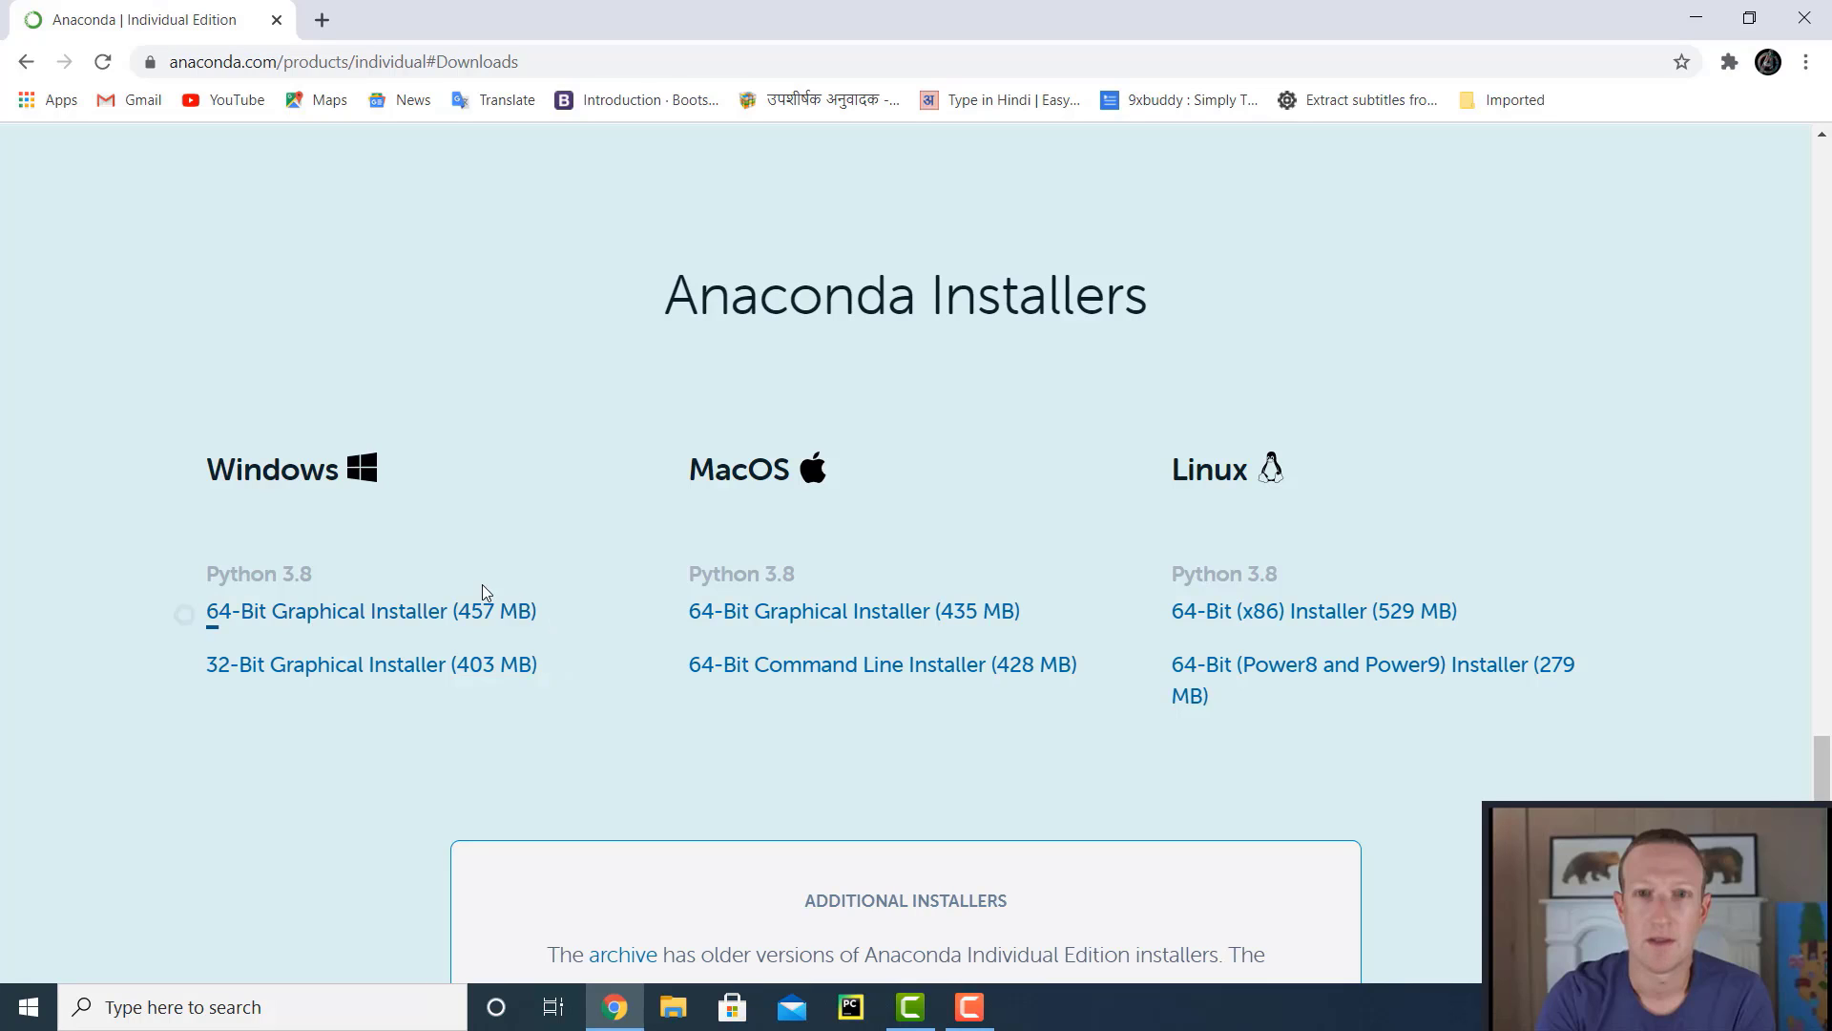
pyautogui.click(416, 612)
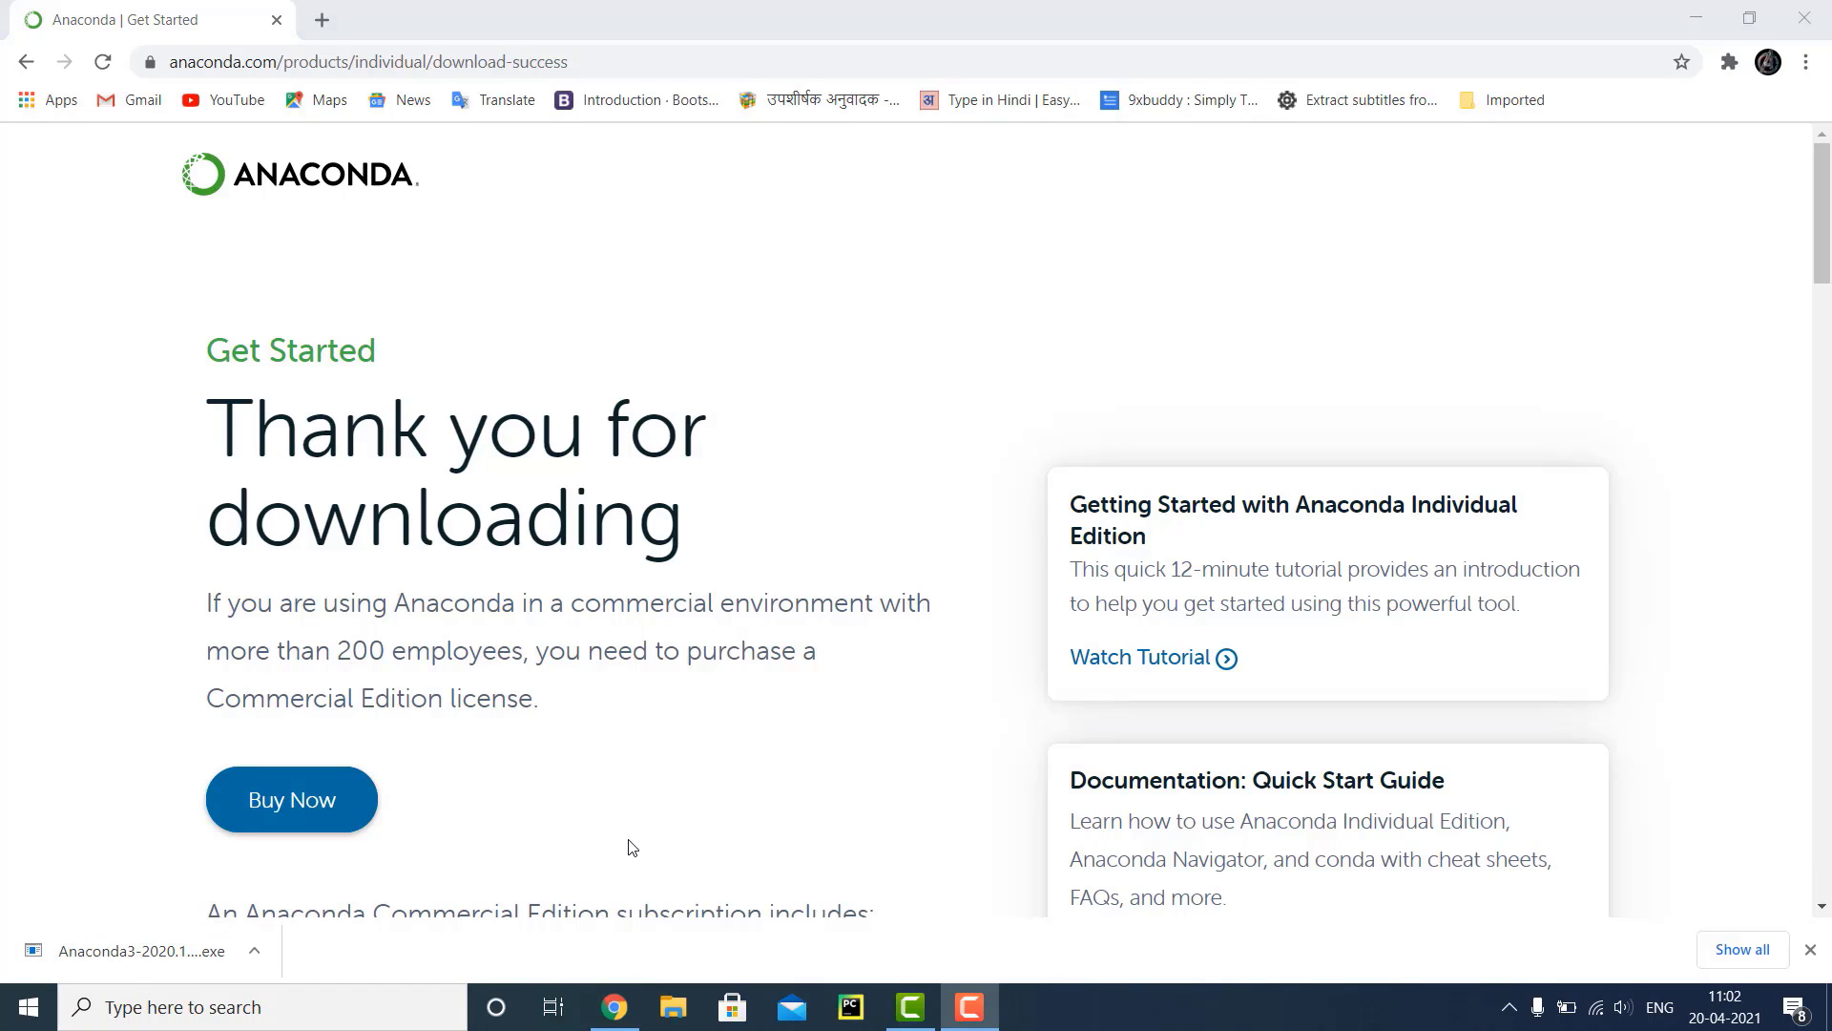
pyautogui.click(261, 947)
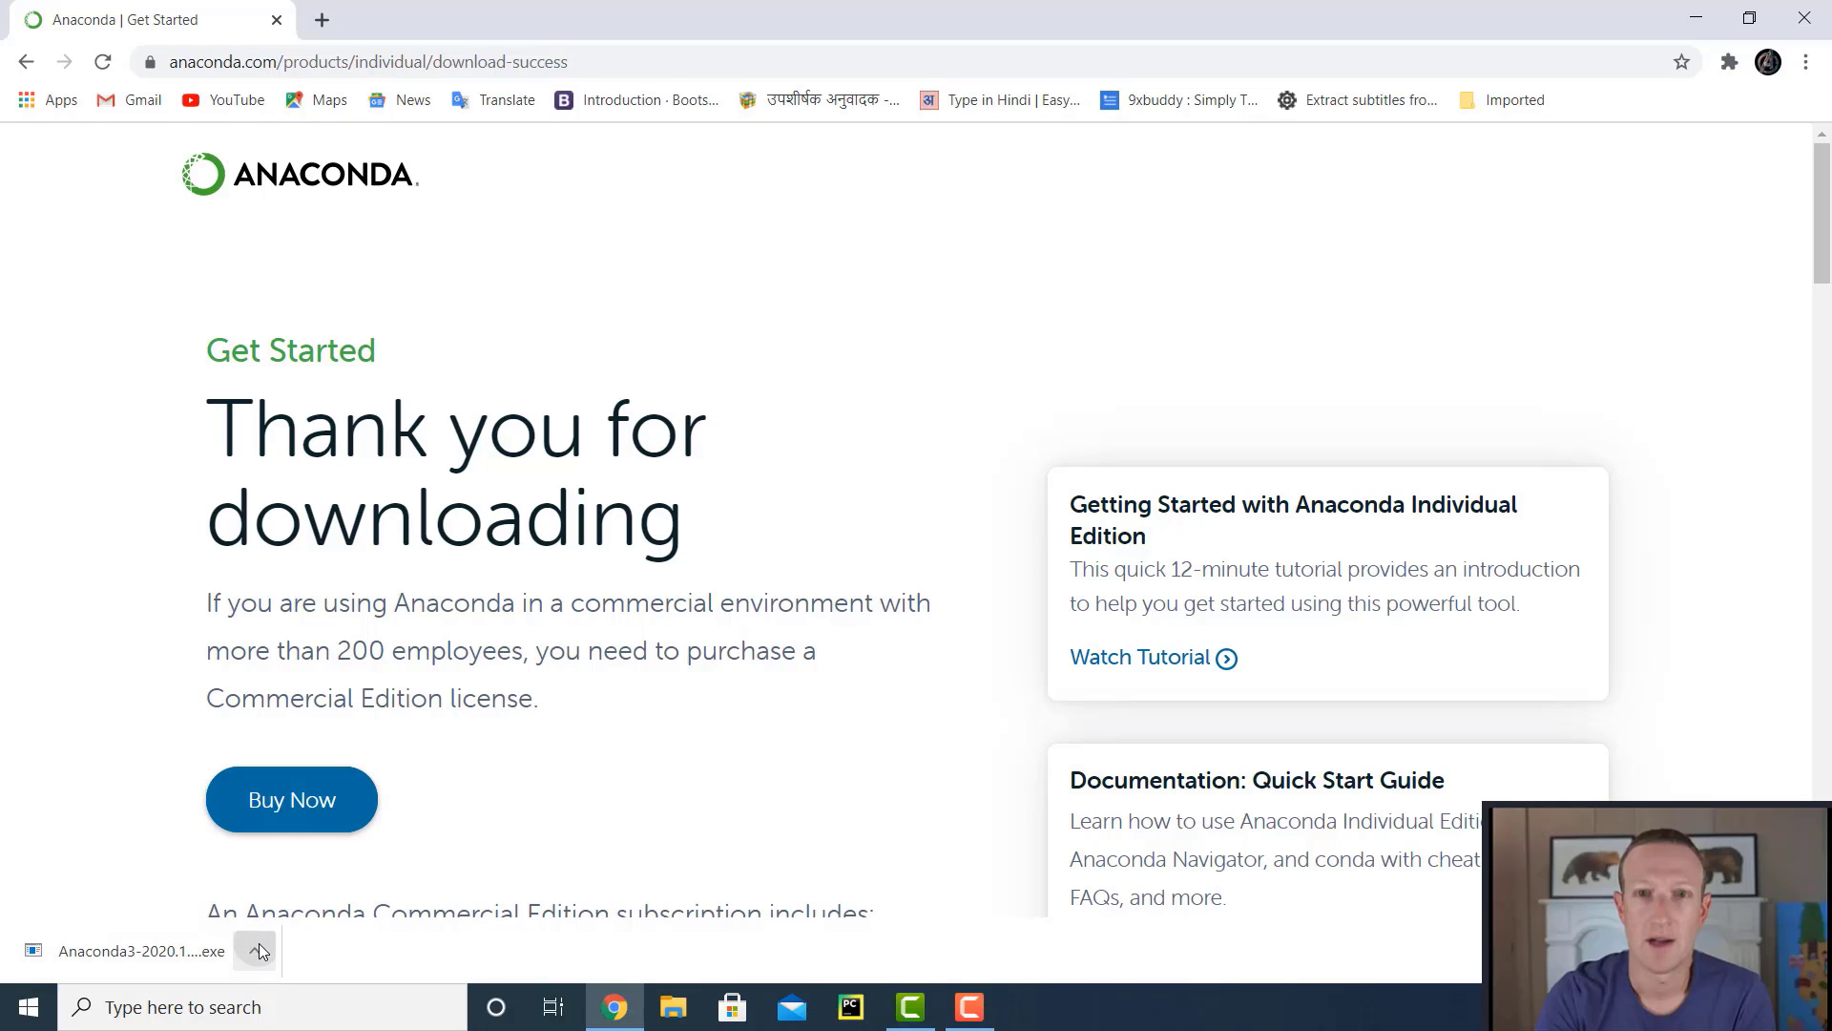
pyautogui.click(290, 797)
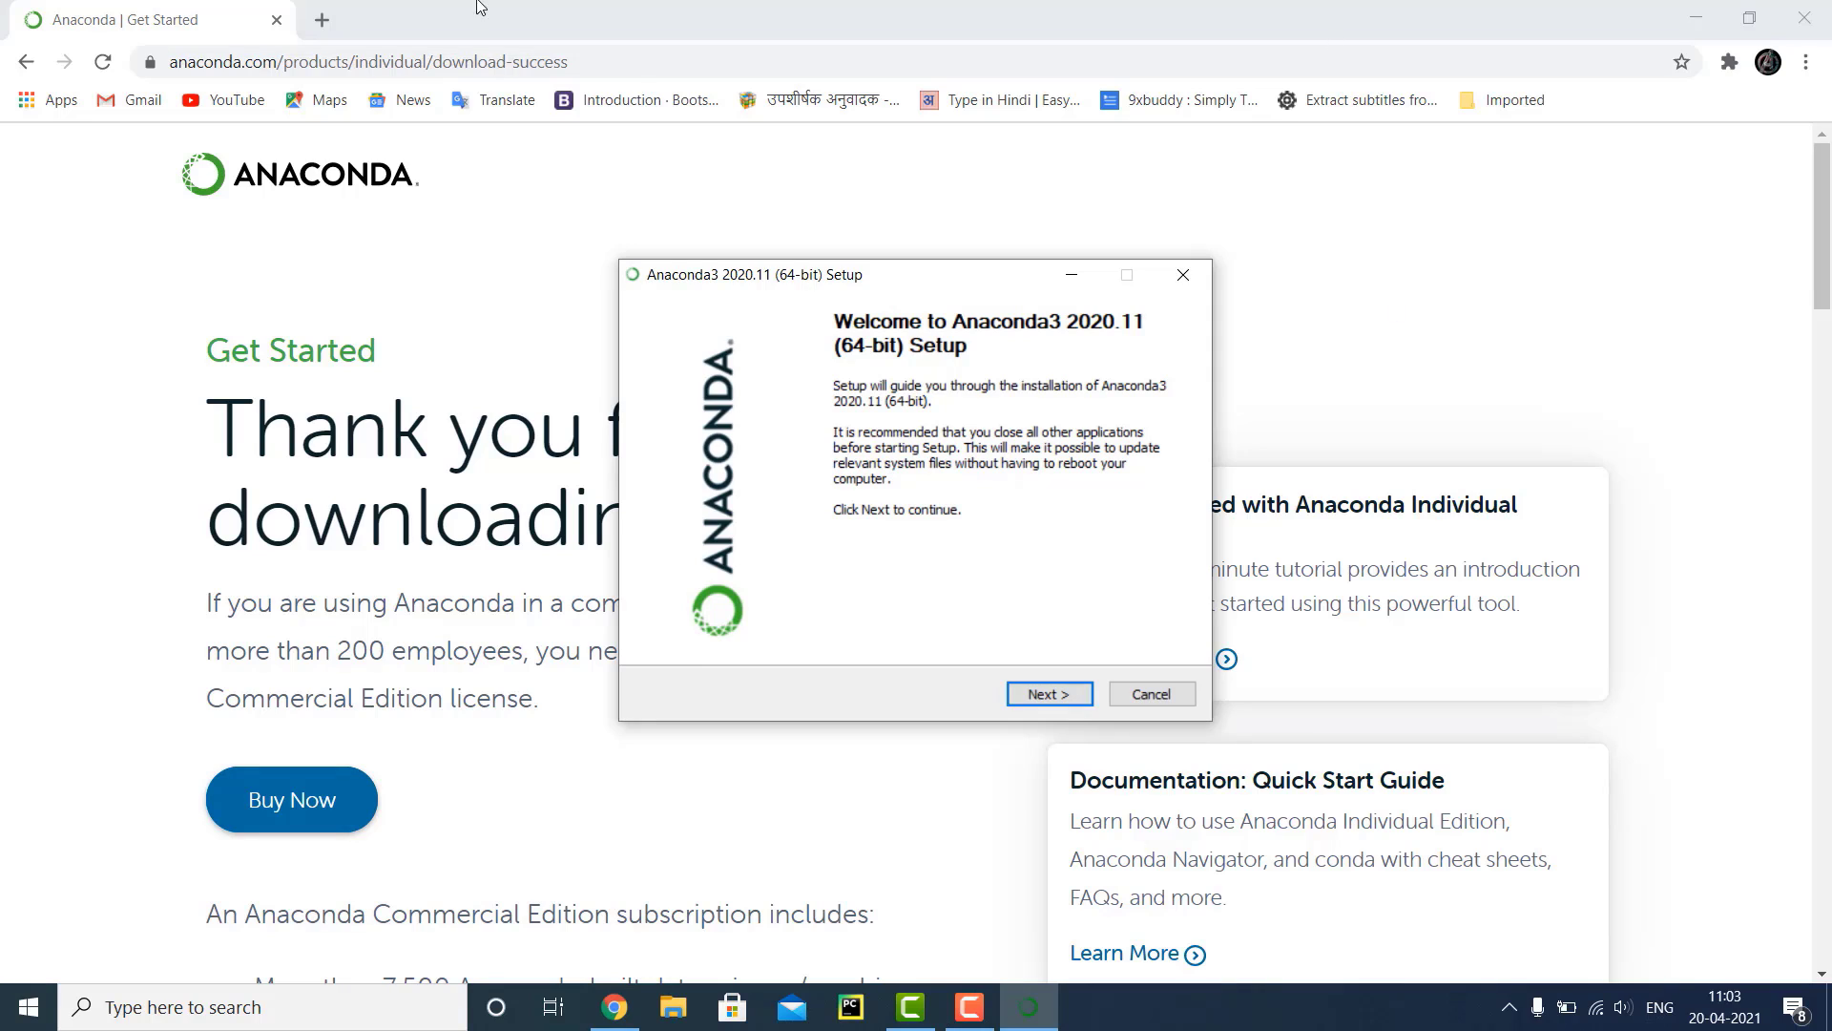
pyautogui.click(278, 20)
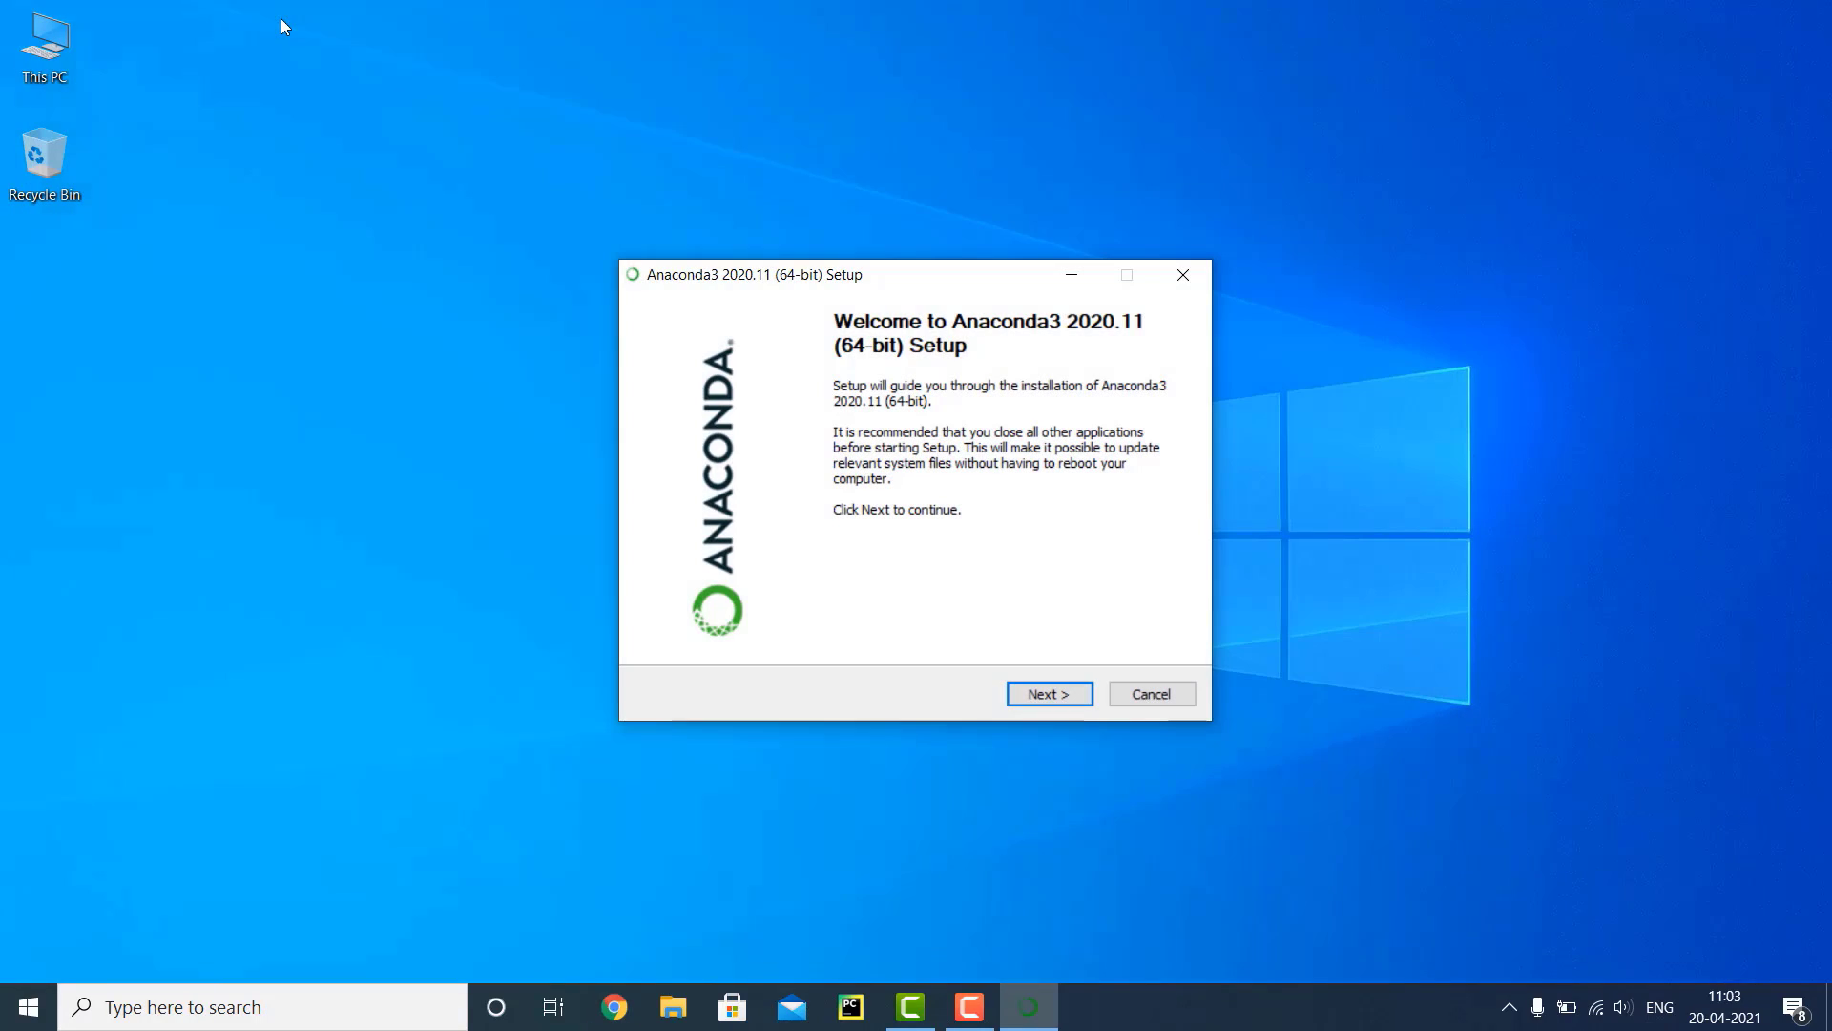
# Accept the Anaconda3 license and install for Just Me, keeping the default destination folder and advanced options
pyautogui.click(1040, 694)
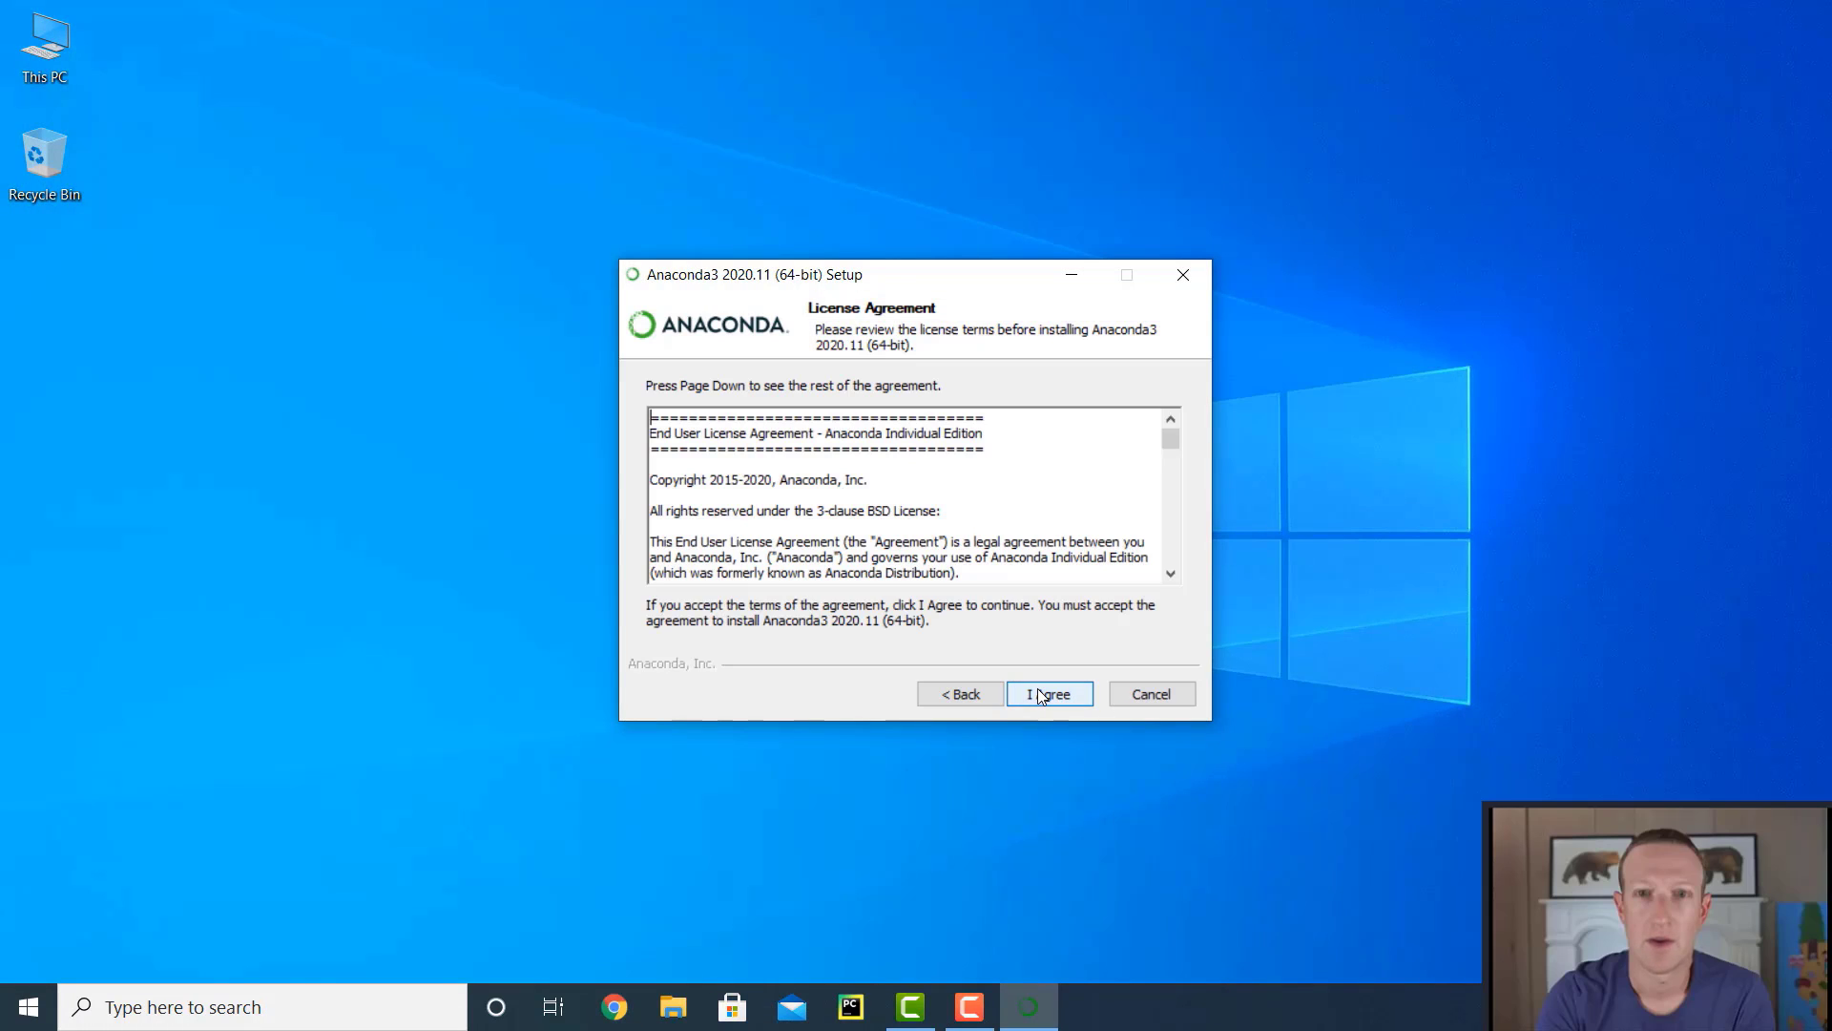
pyautogui.click(1039, 692)
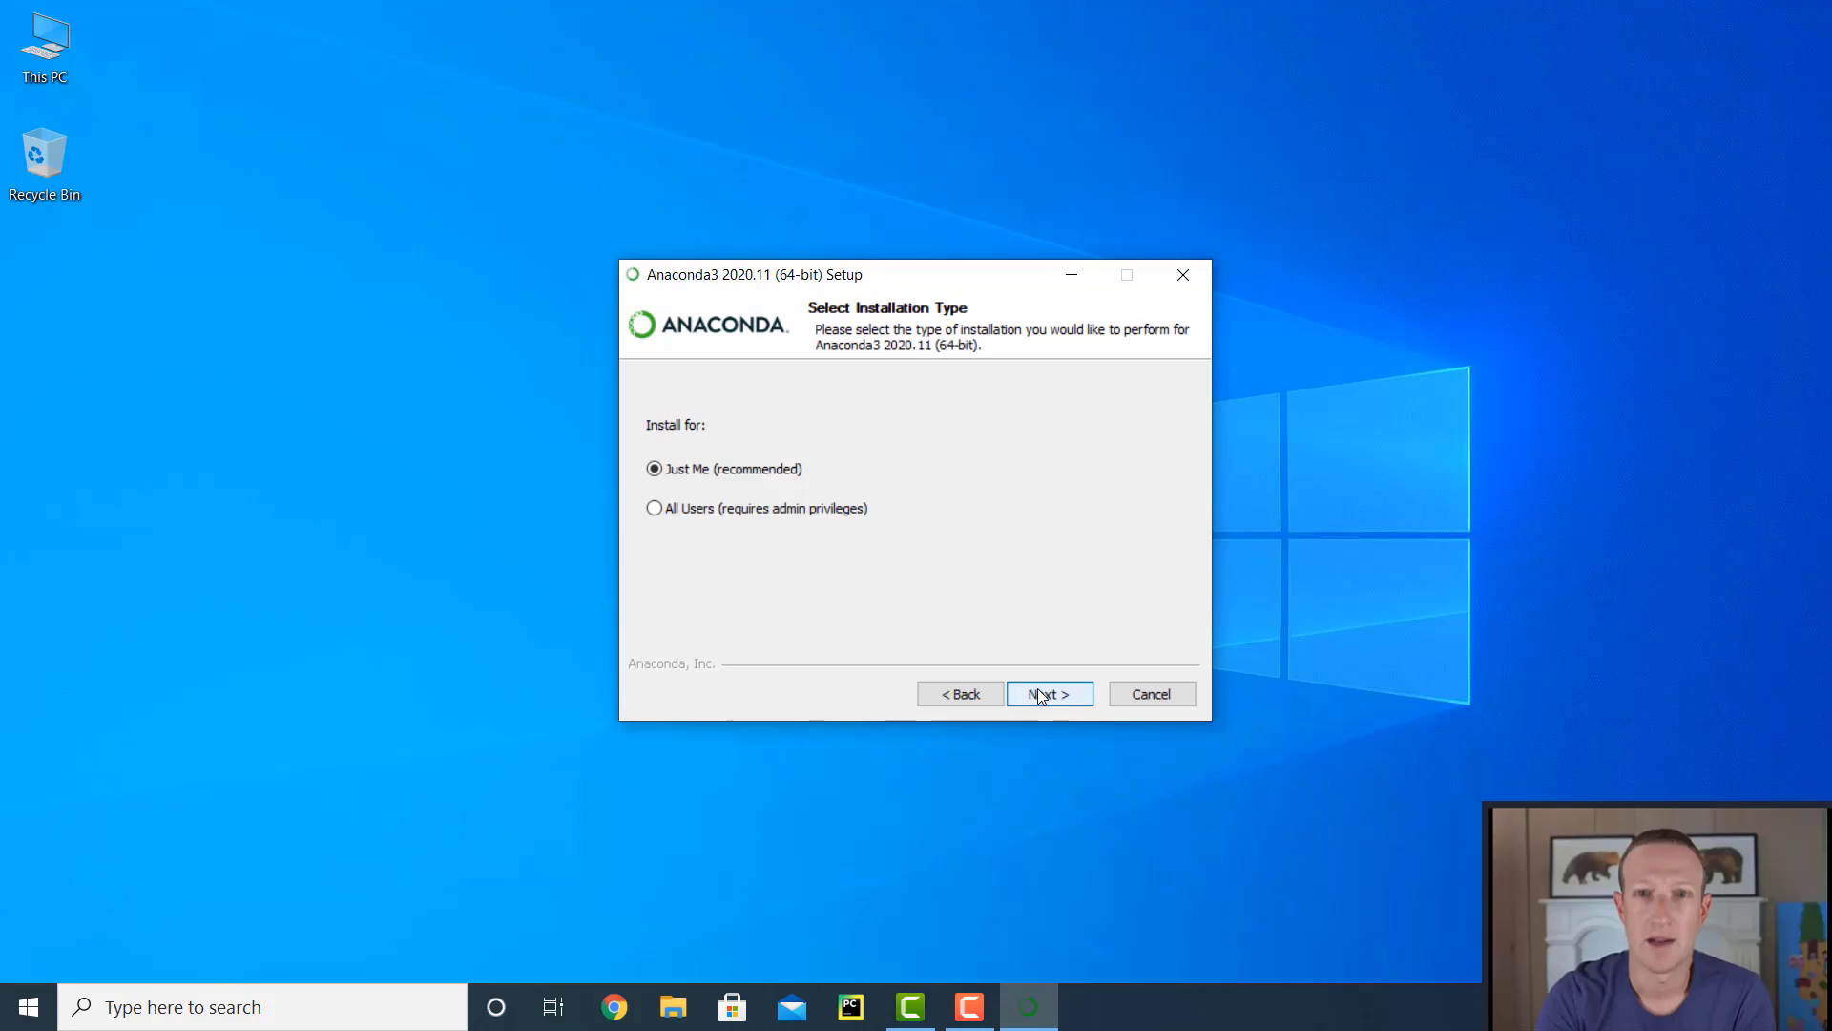
pyautogui.click(1040, 694)
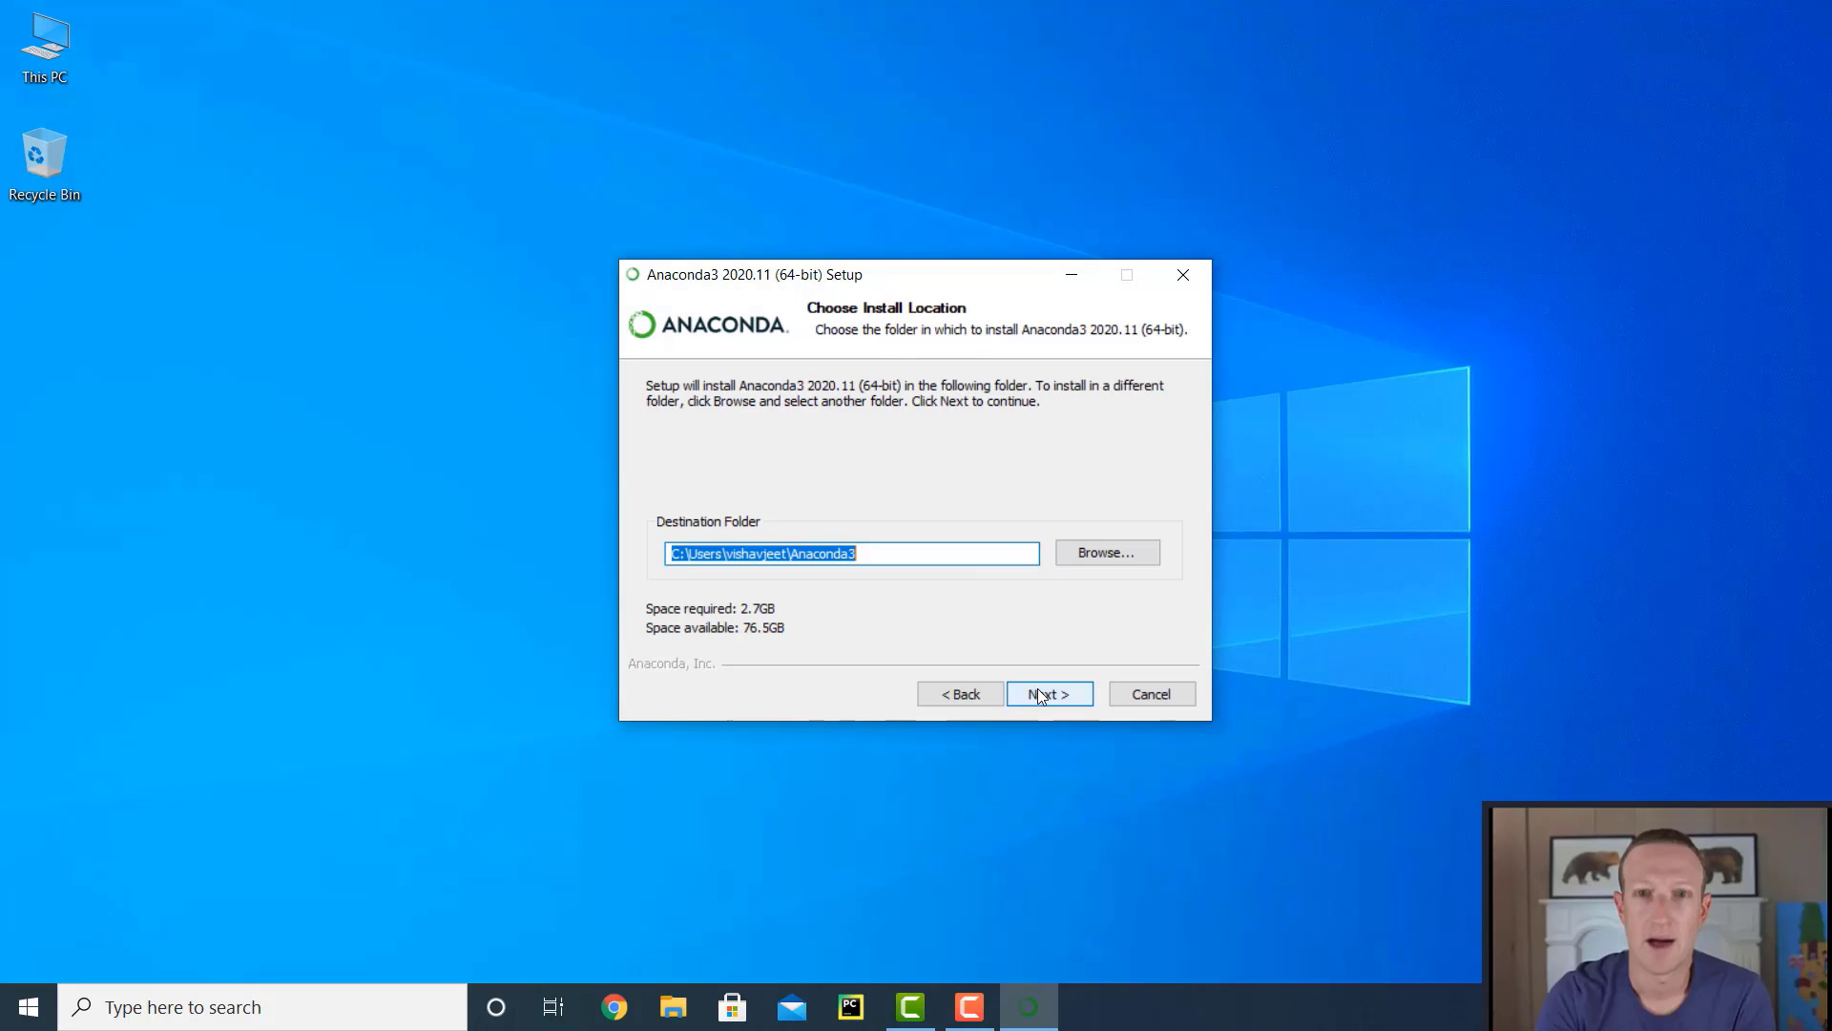
pyautogui.click(1040, 693)
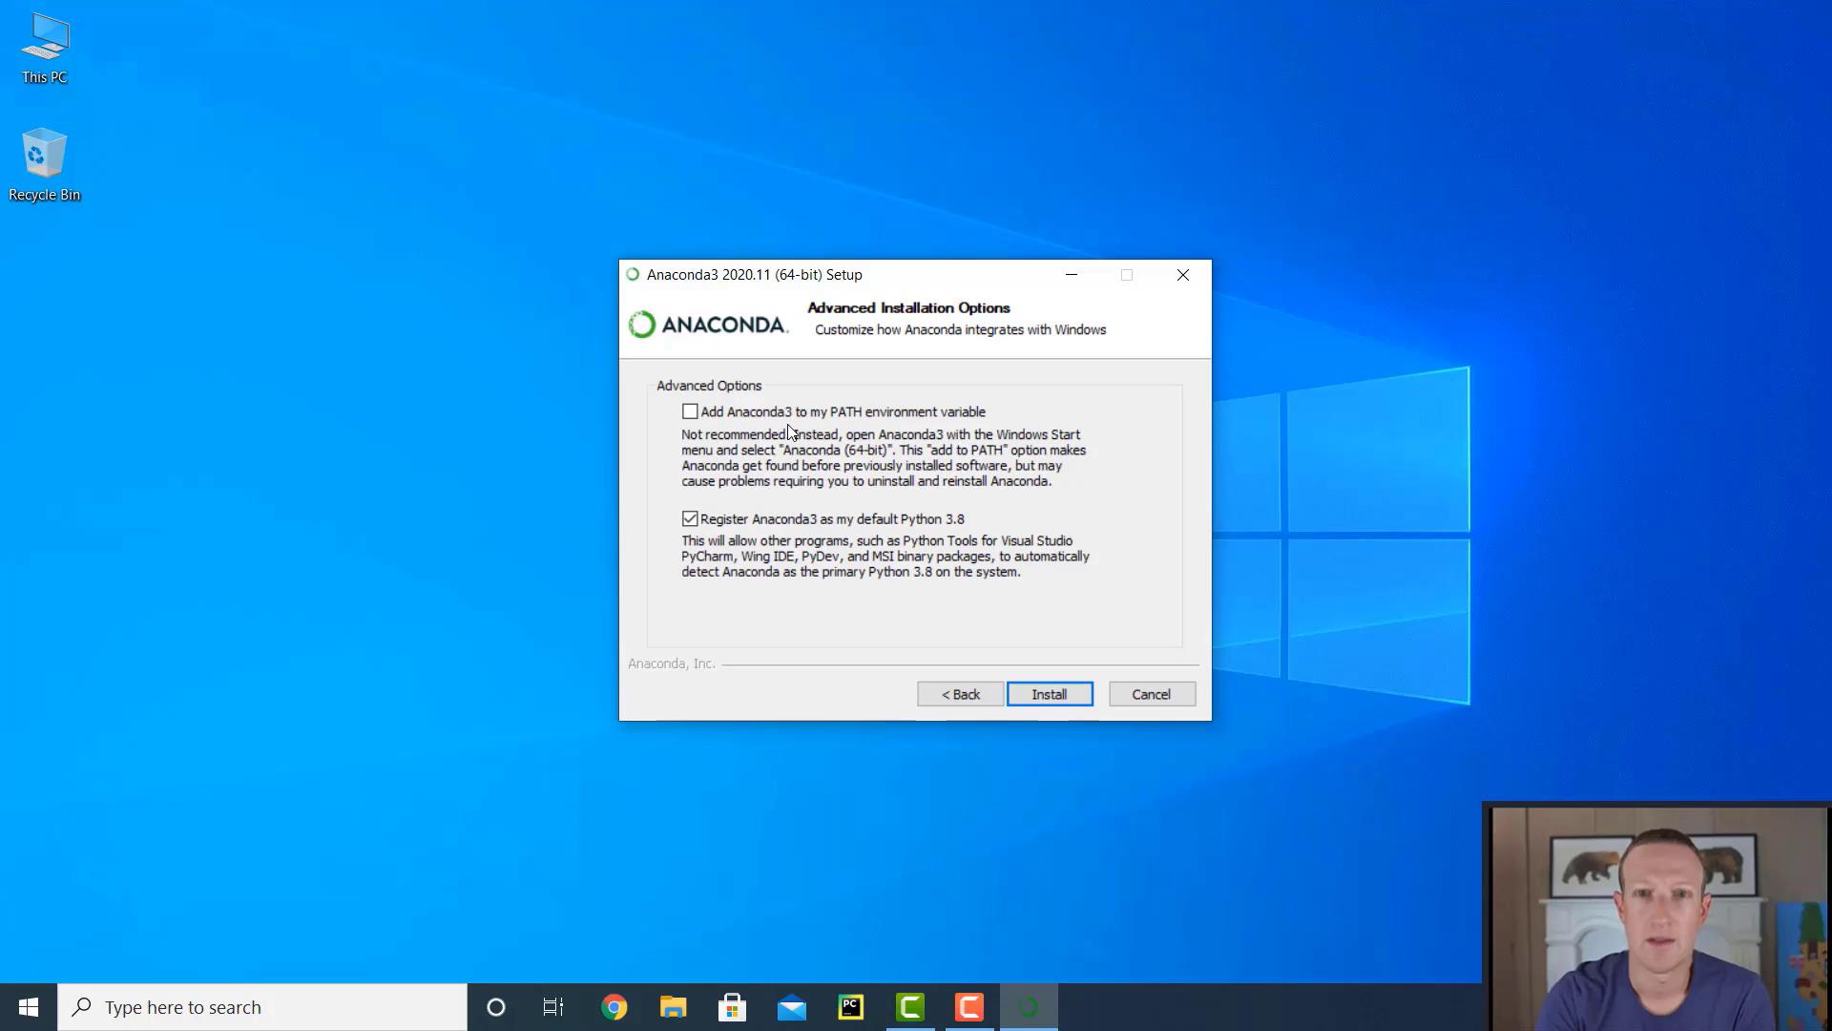
pyautogui.click(1041, 690)
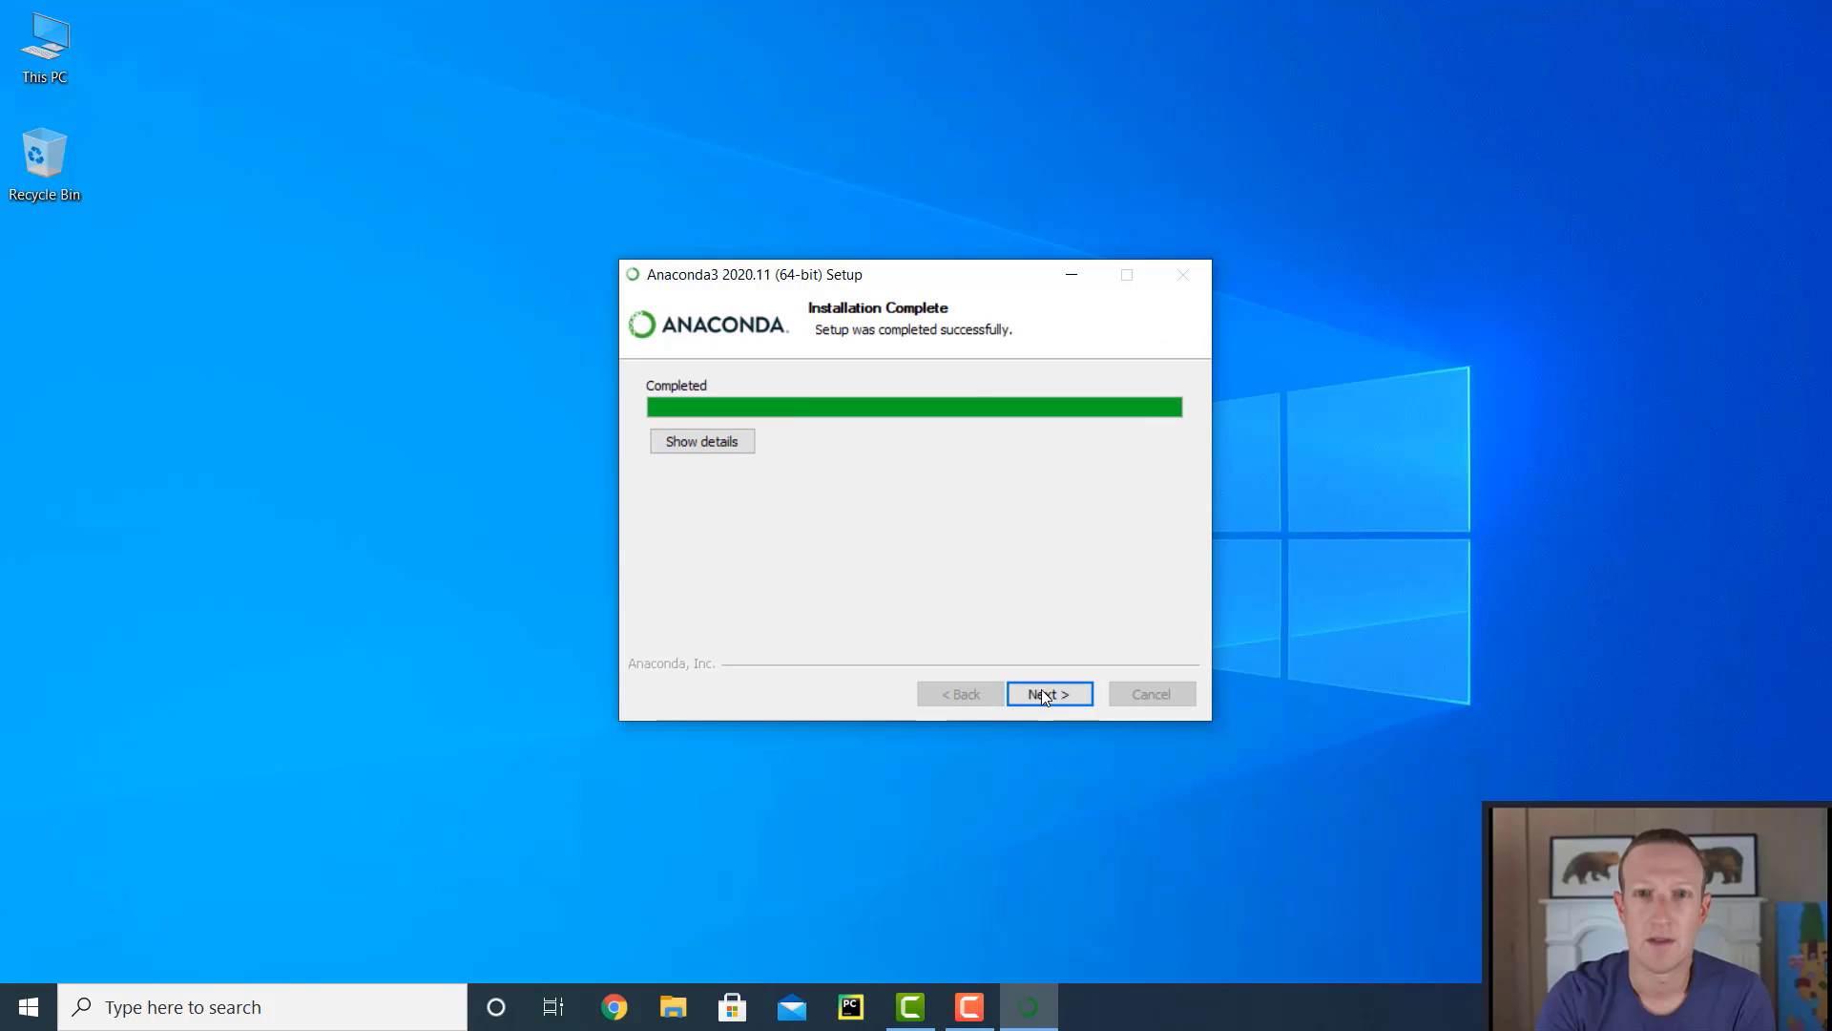
# Finish the Anaconda3 setup and close the browser window with the welcome pages
pyautogui.click(1043, 694)
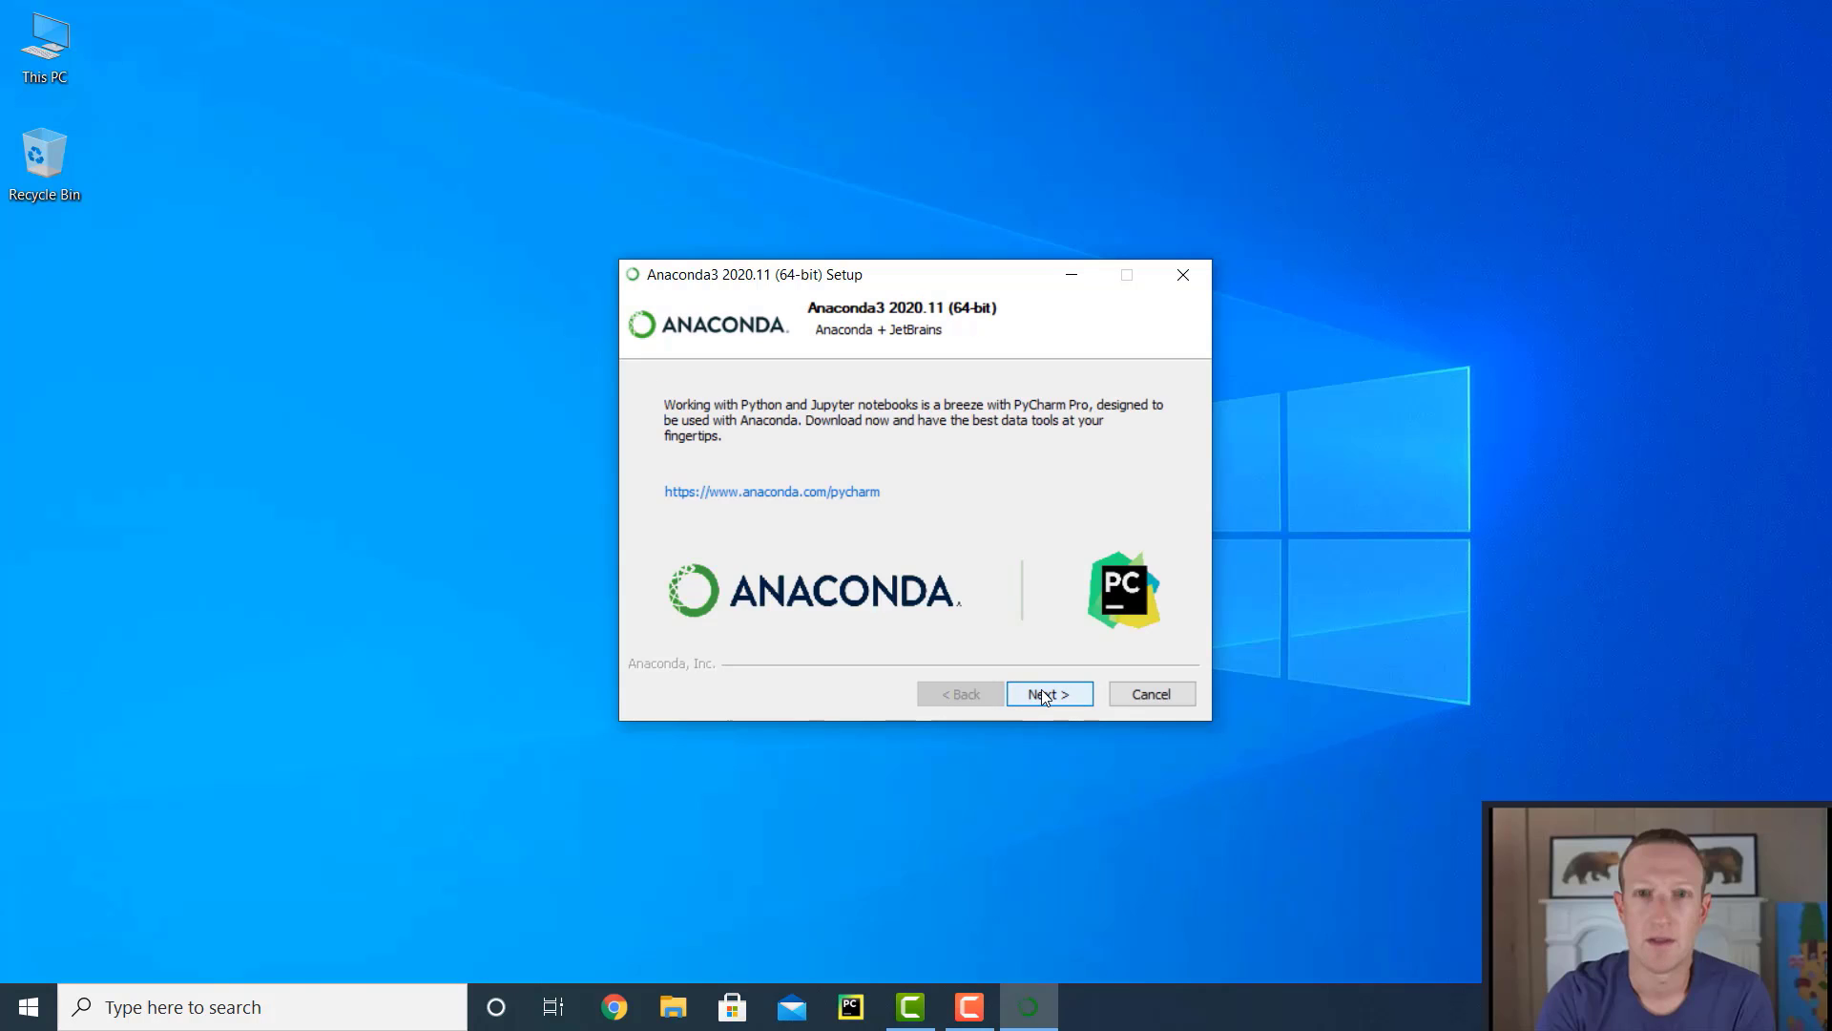
pyautogui.click(1043, 694)
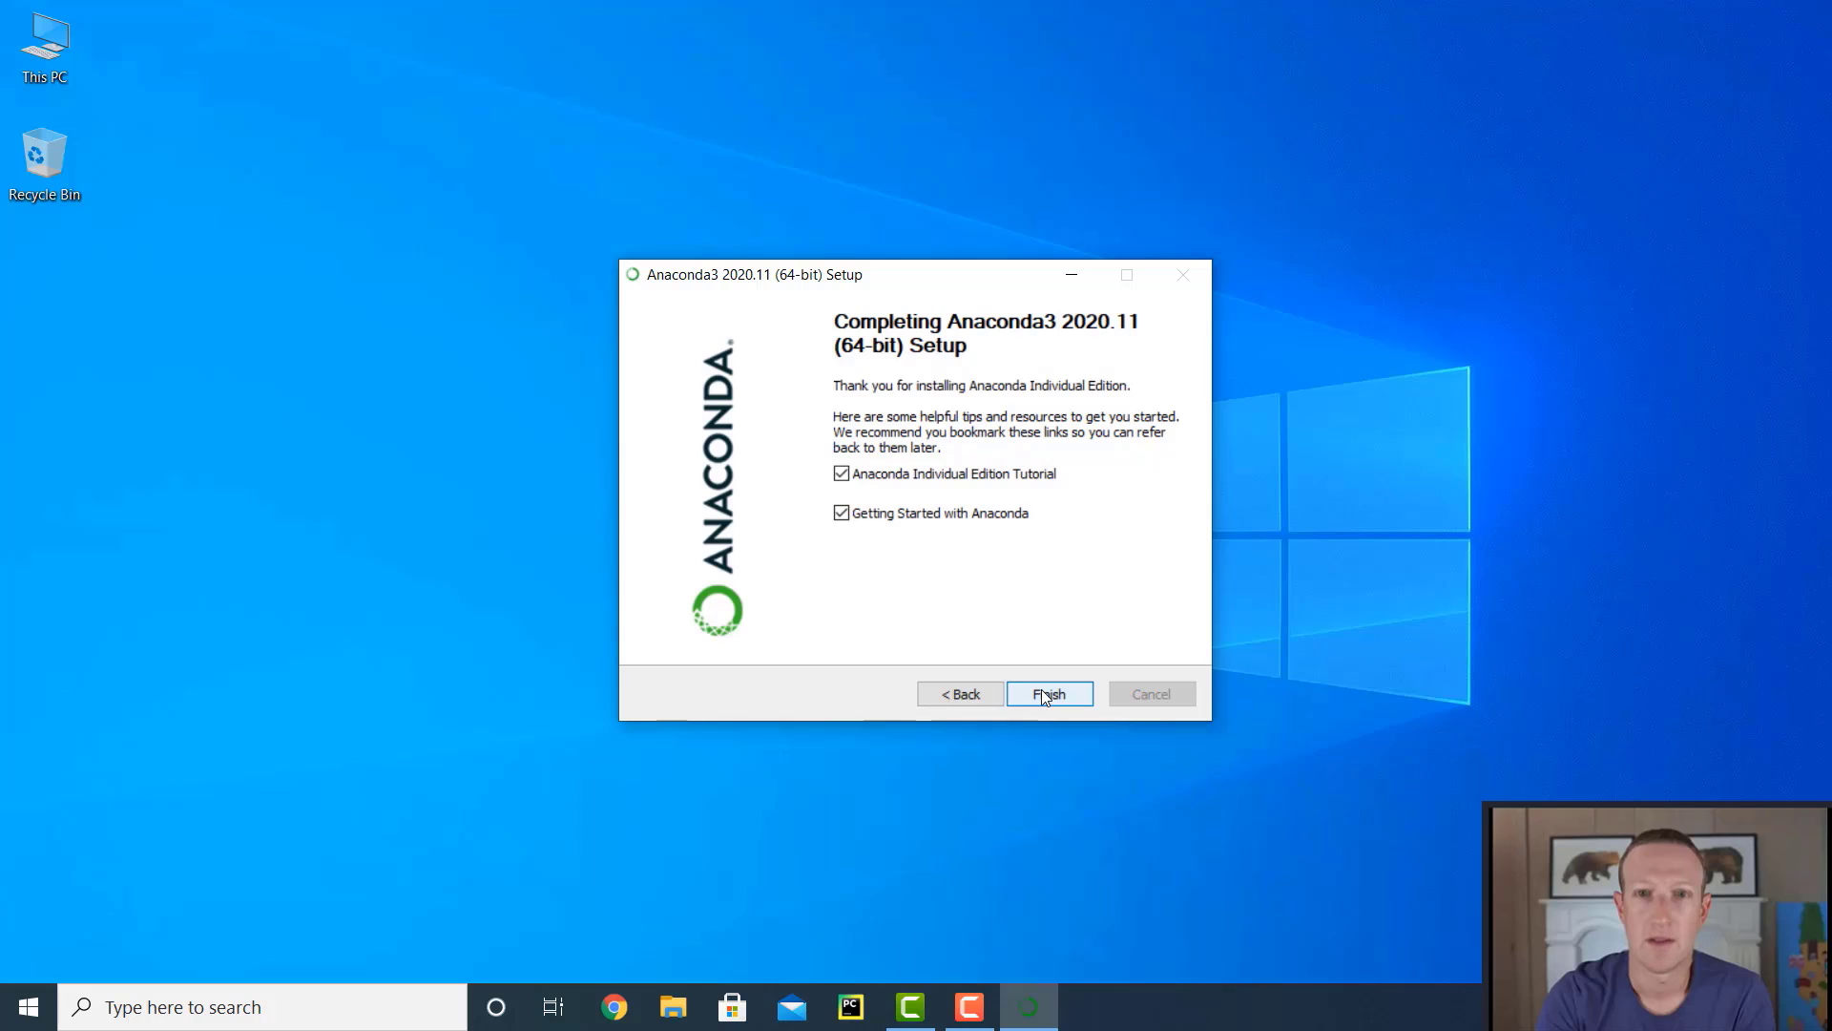
pyautogui.click(1045, 695)
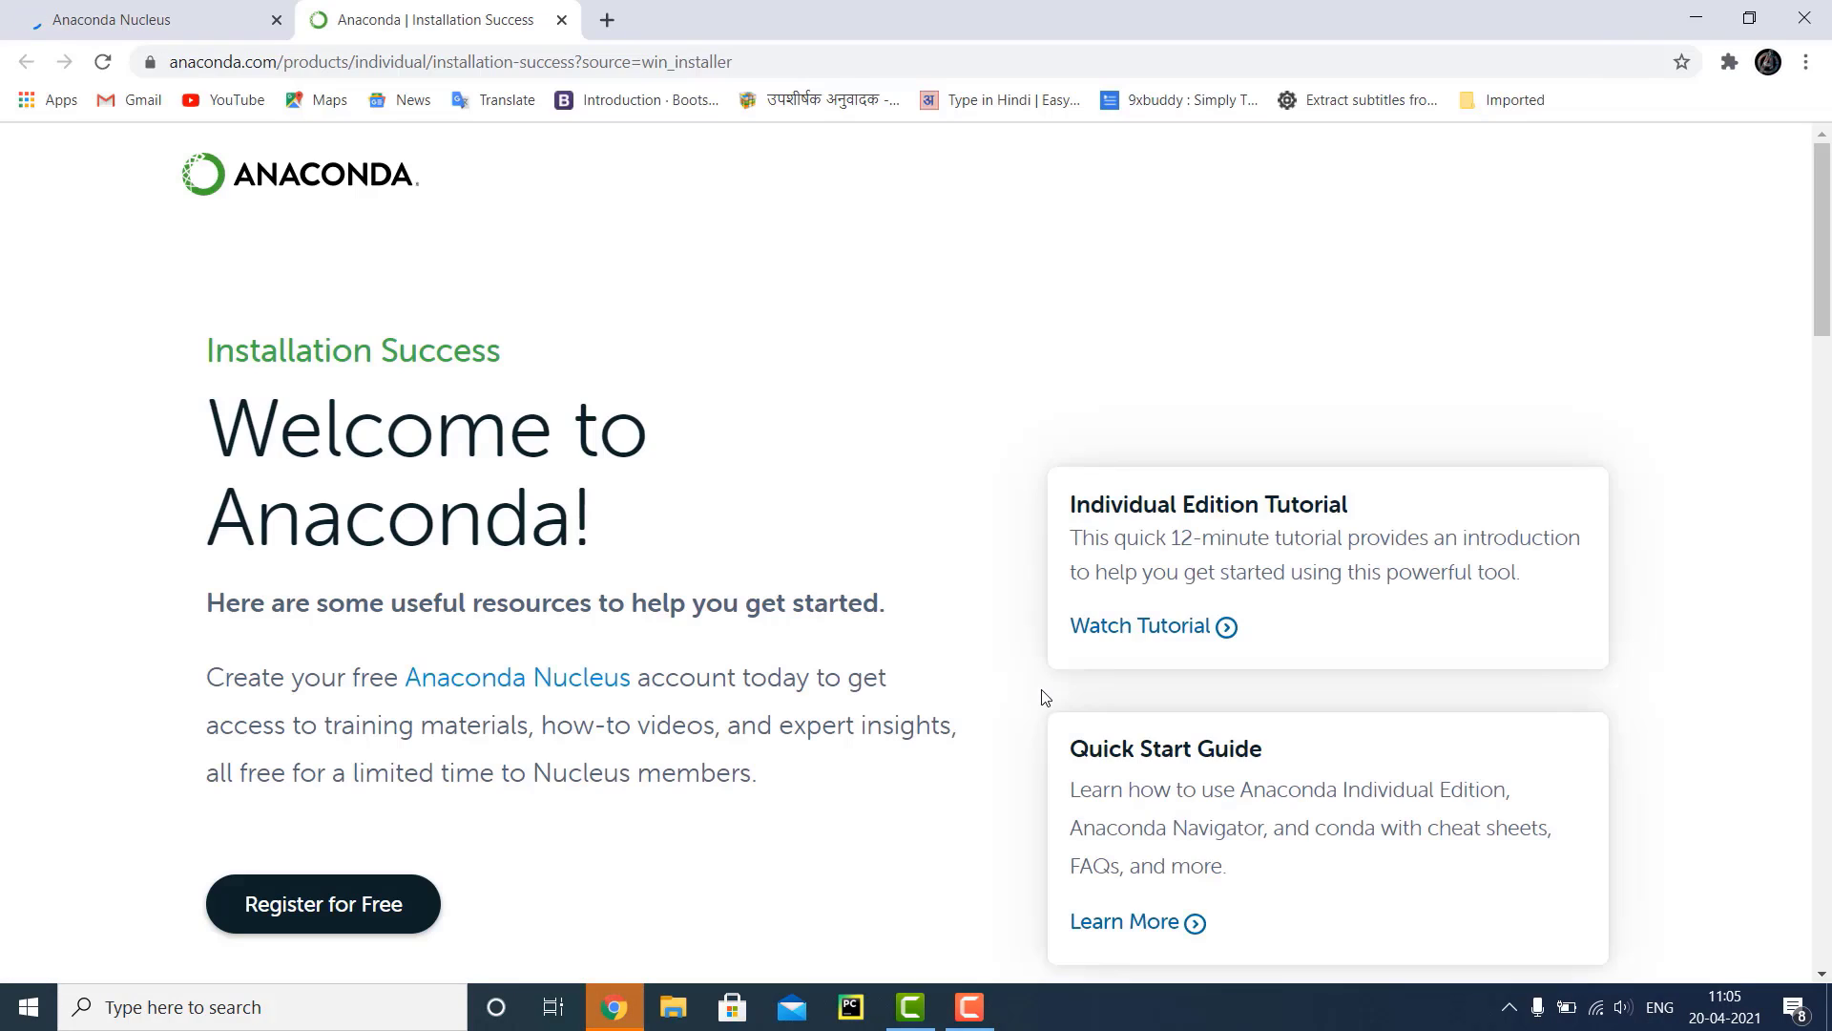
pyautogui.click(1793, 16)
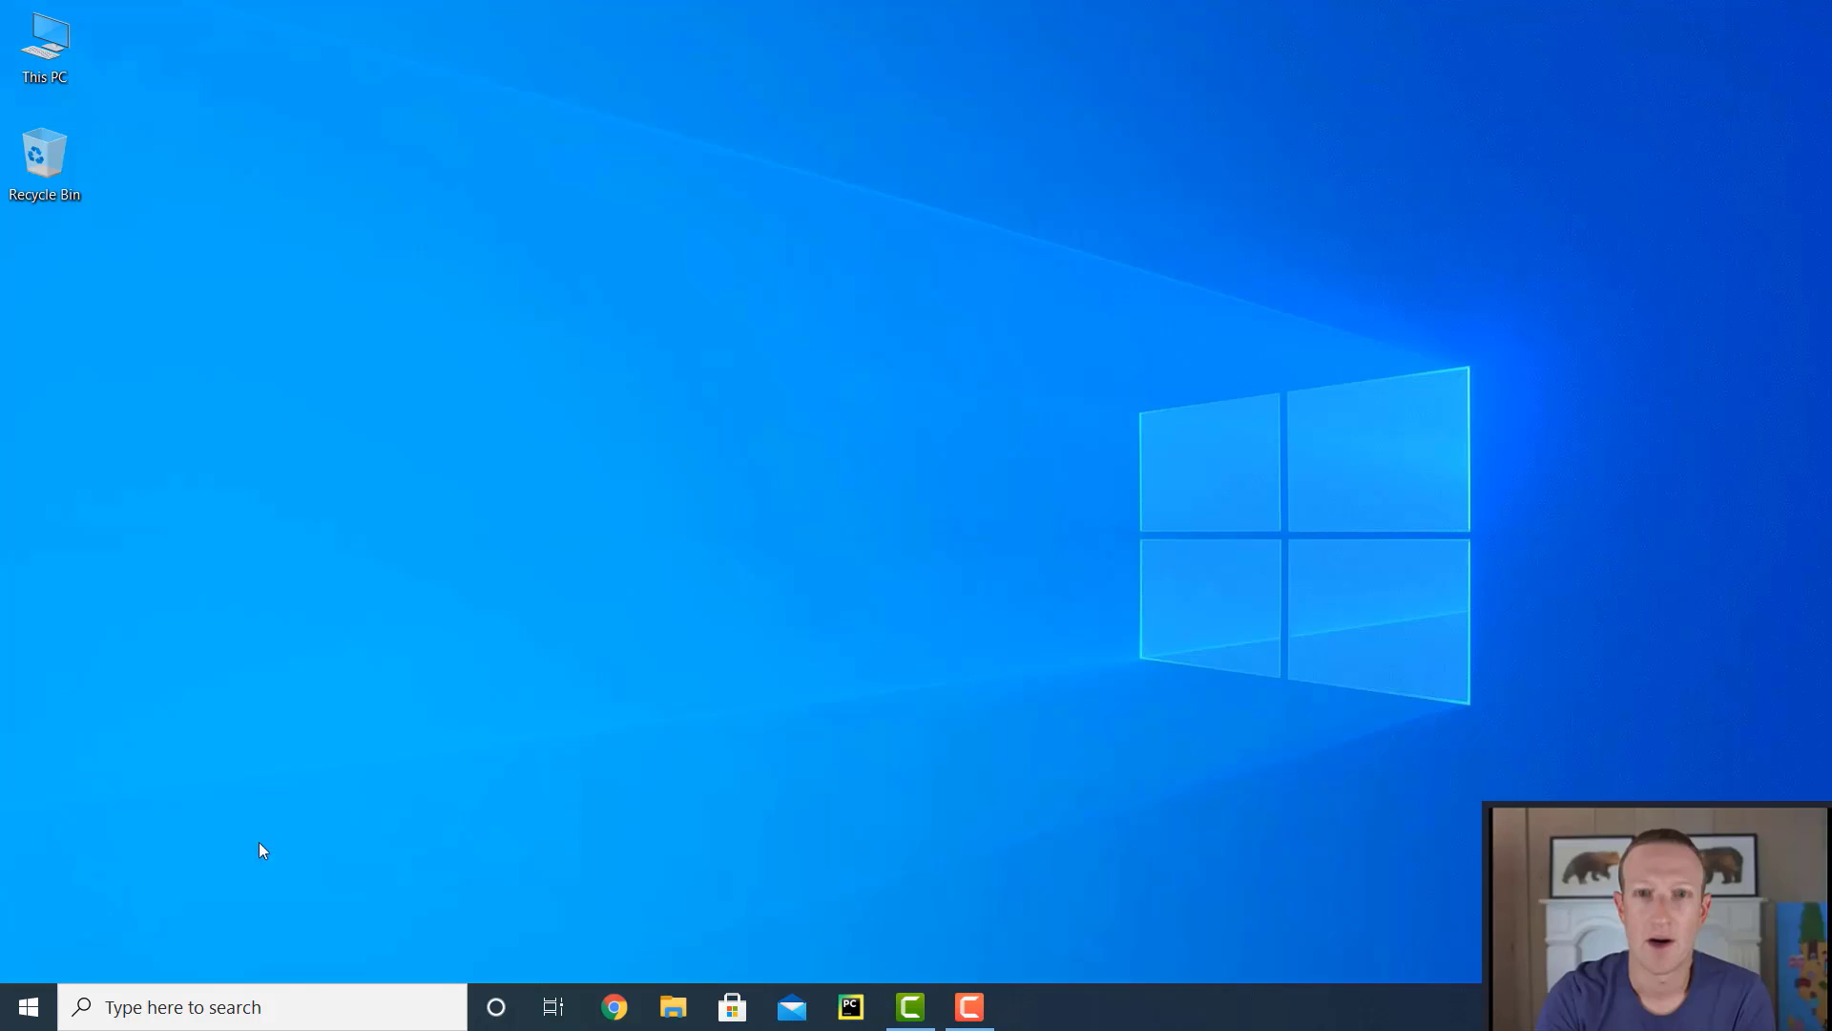
# Search Windows for "ana", open Anaconda Navigator, and launch Jupyter Notebook from it
pyautogui.click(152, 1009)
pyautogui.write('ana')
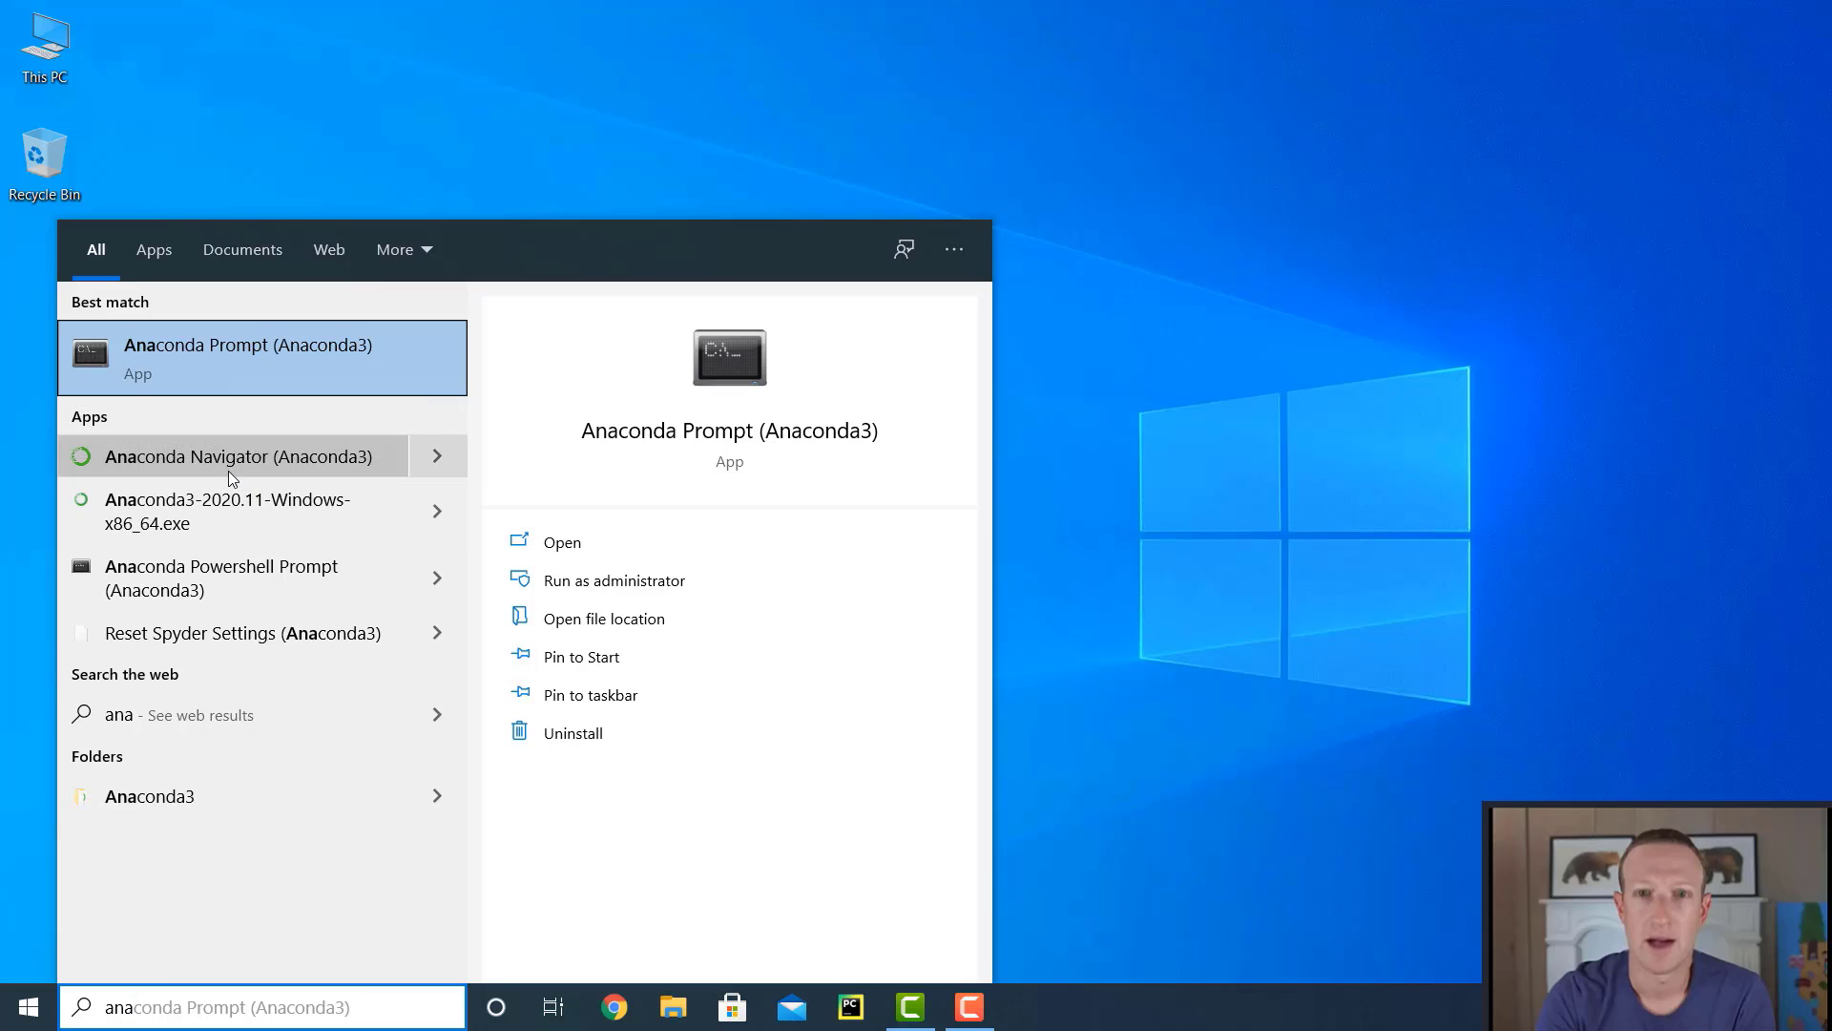
pyautogui.click(250, 459)
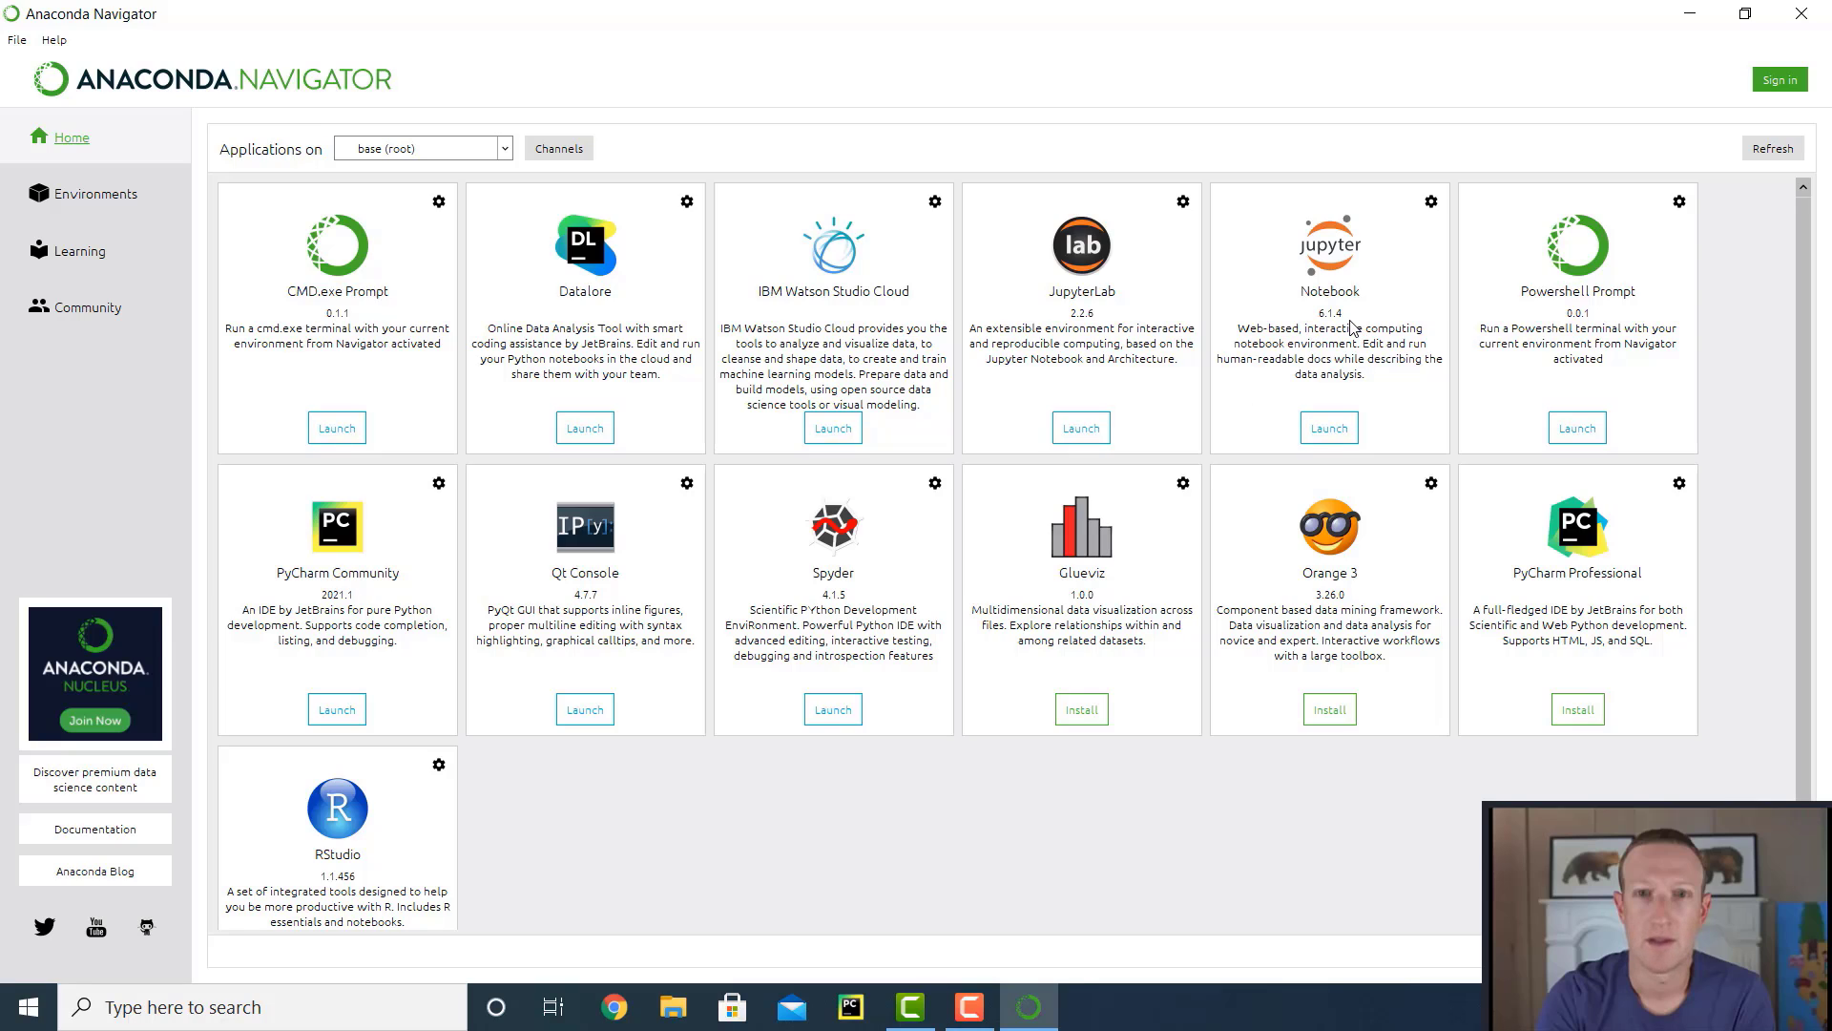
pyautogui.click(1331, 430)
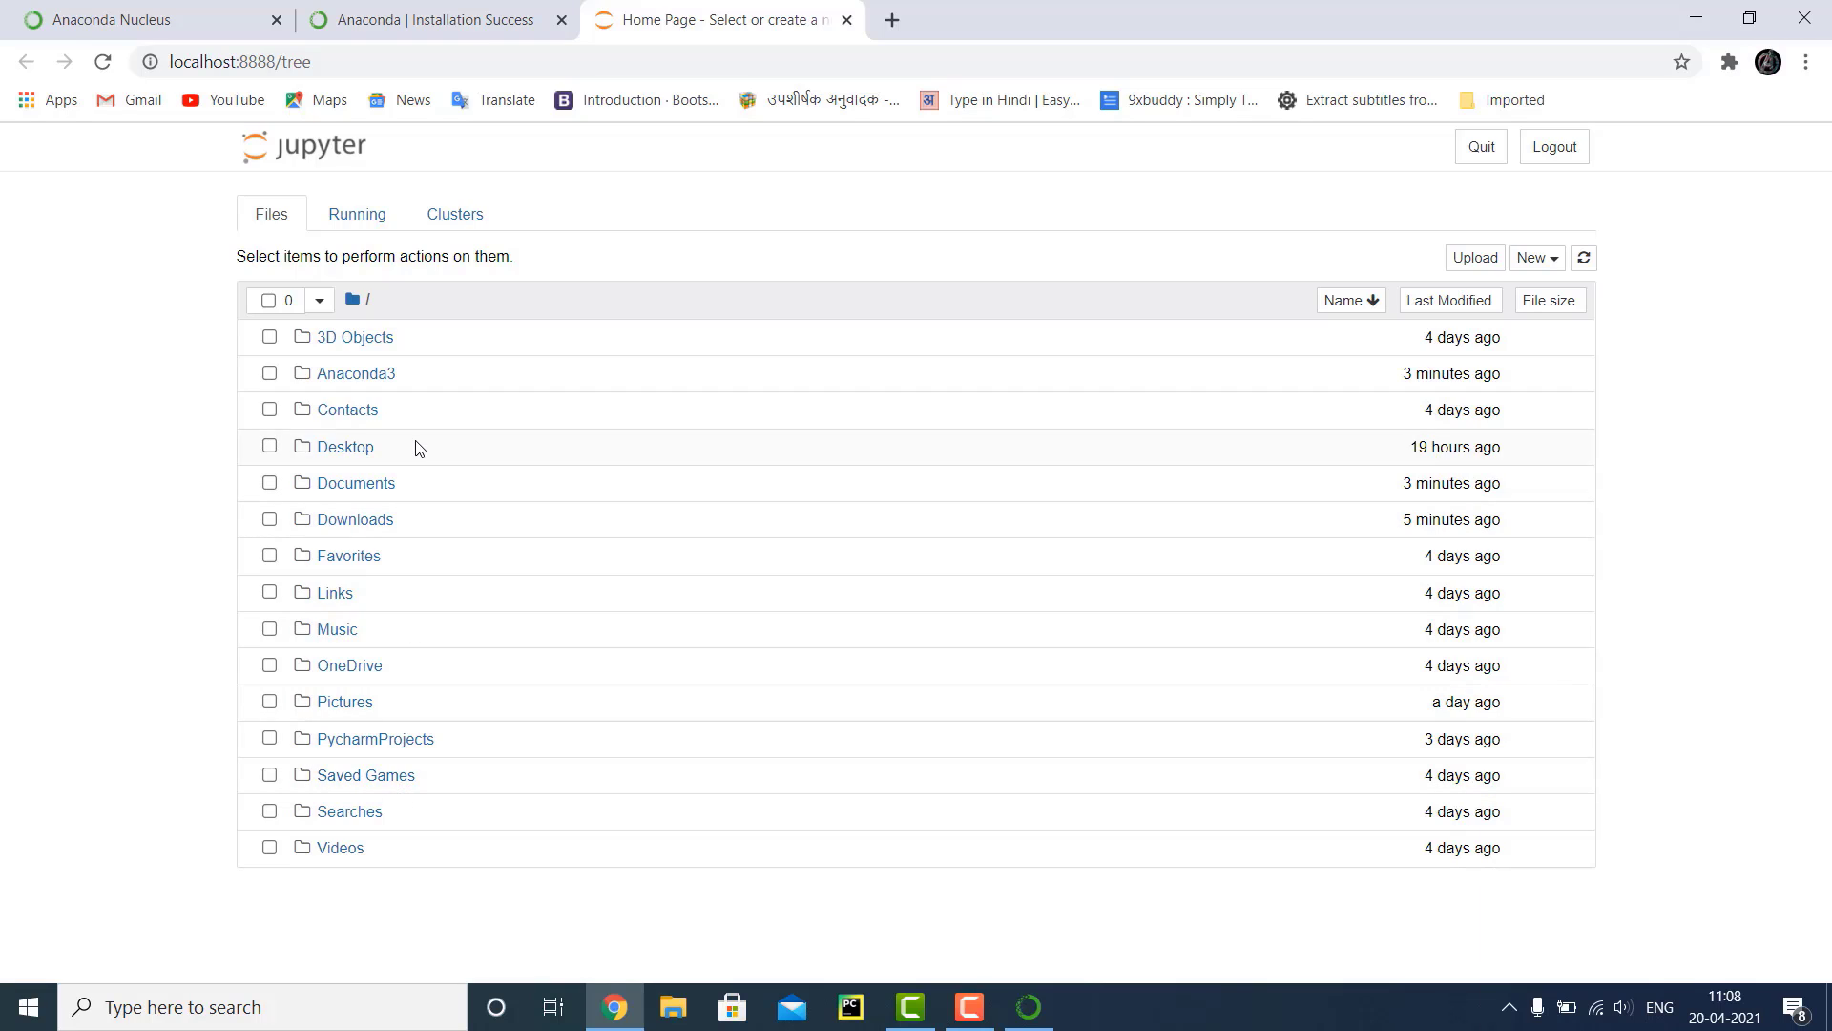
# Create a new Python 3 notebook inside the Desktop folder
pyautogui.click(345, 449)
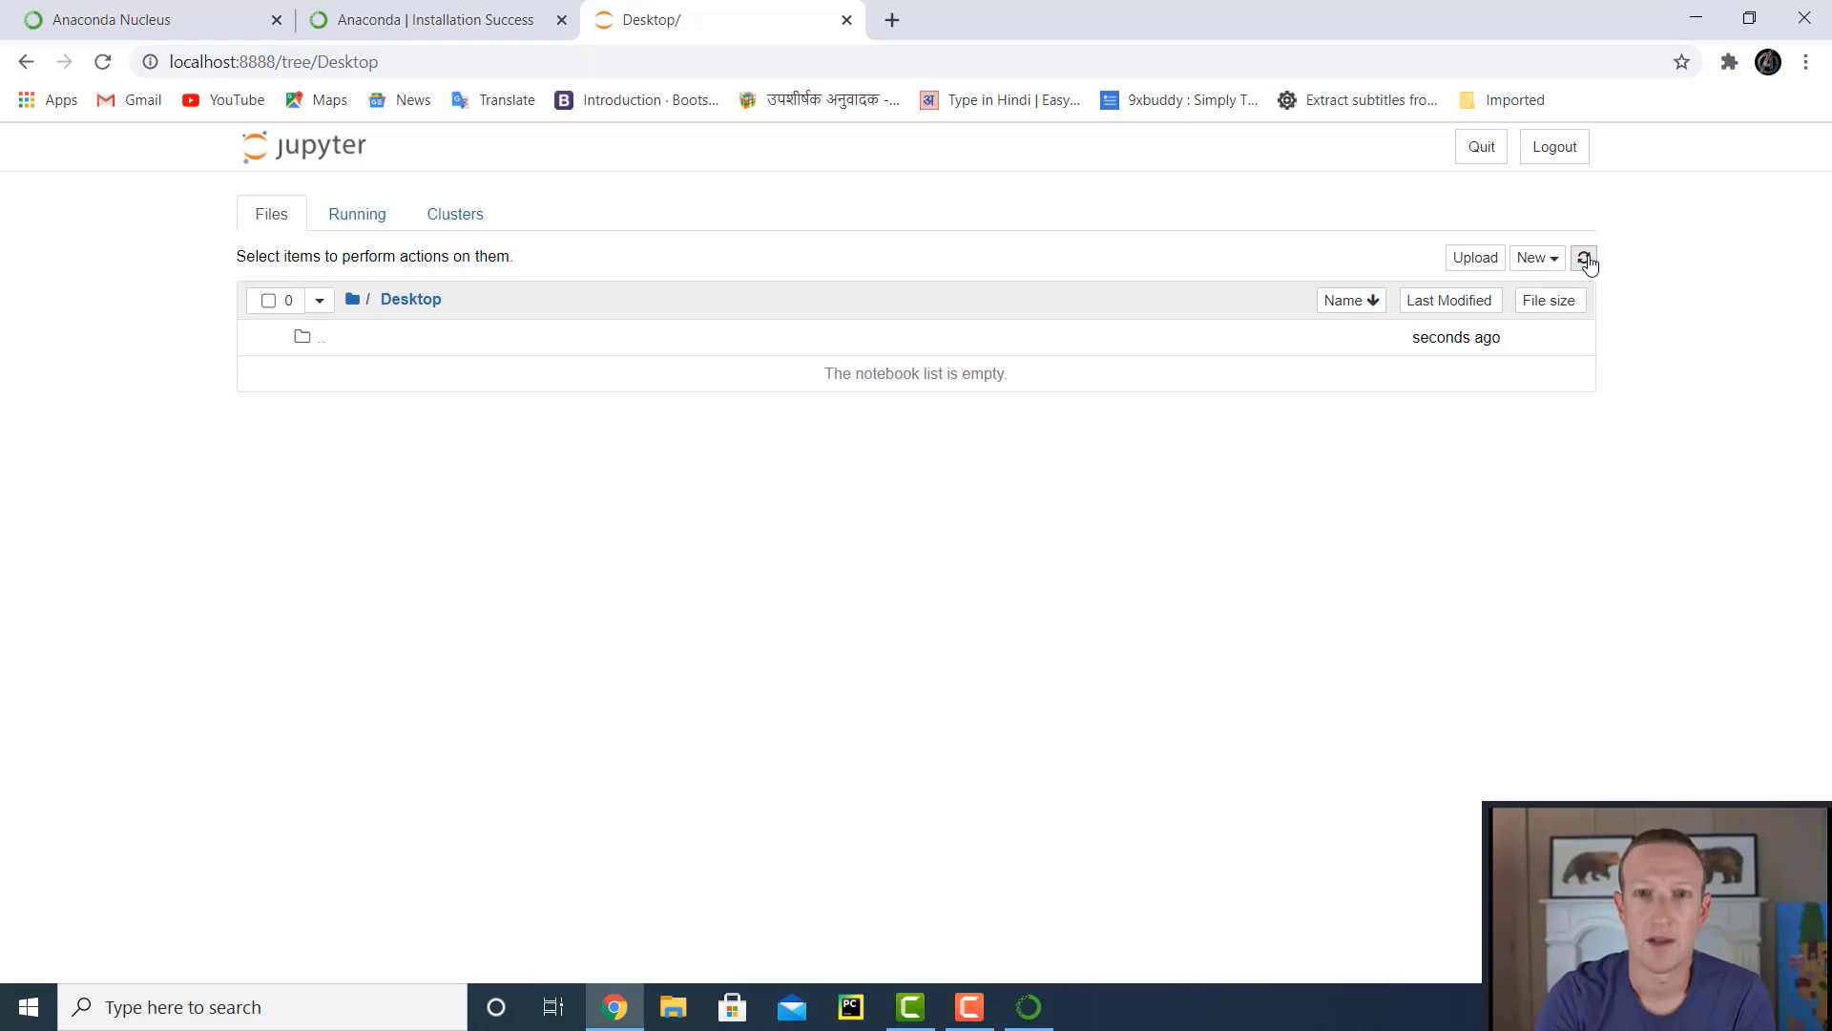
pyautogui.click(1561, 269)
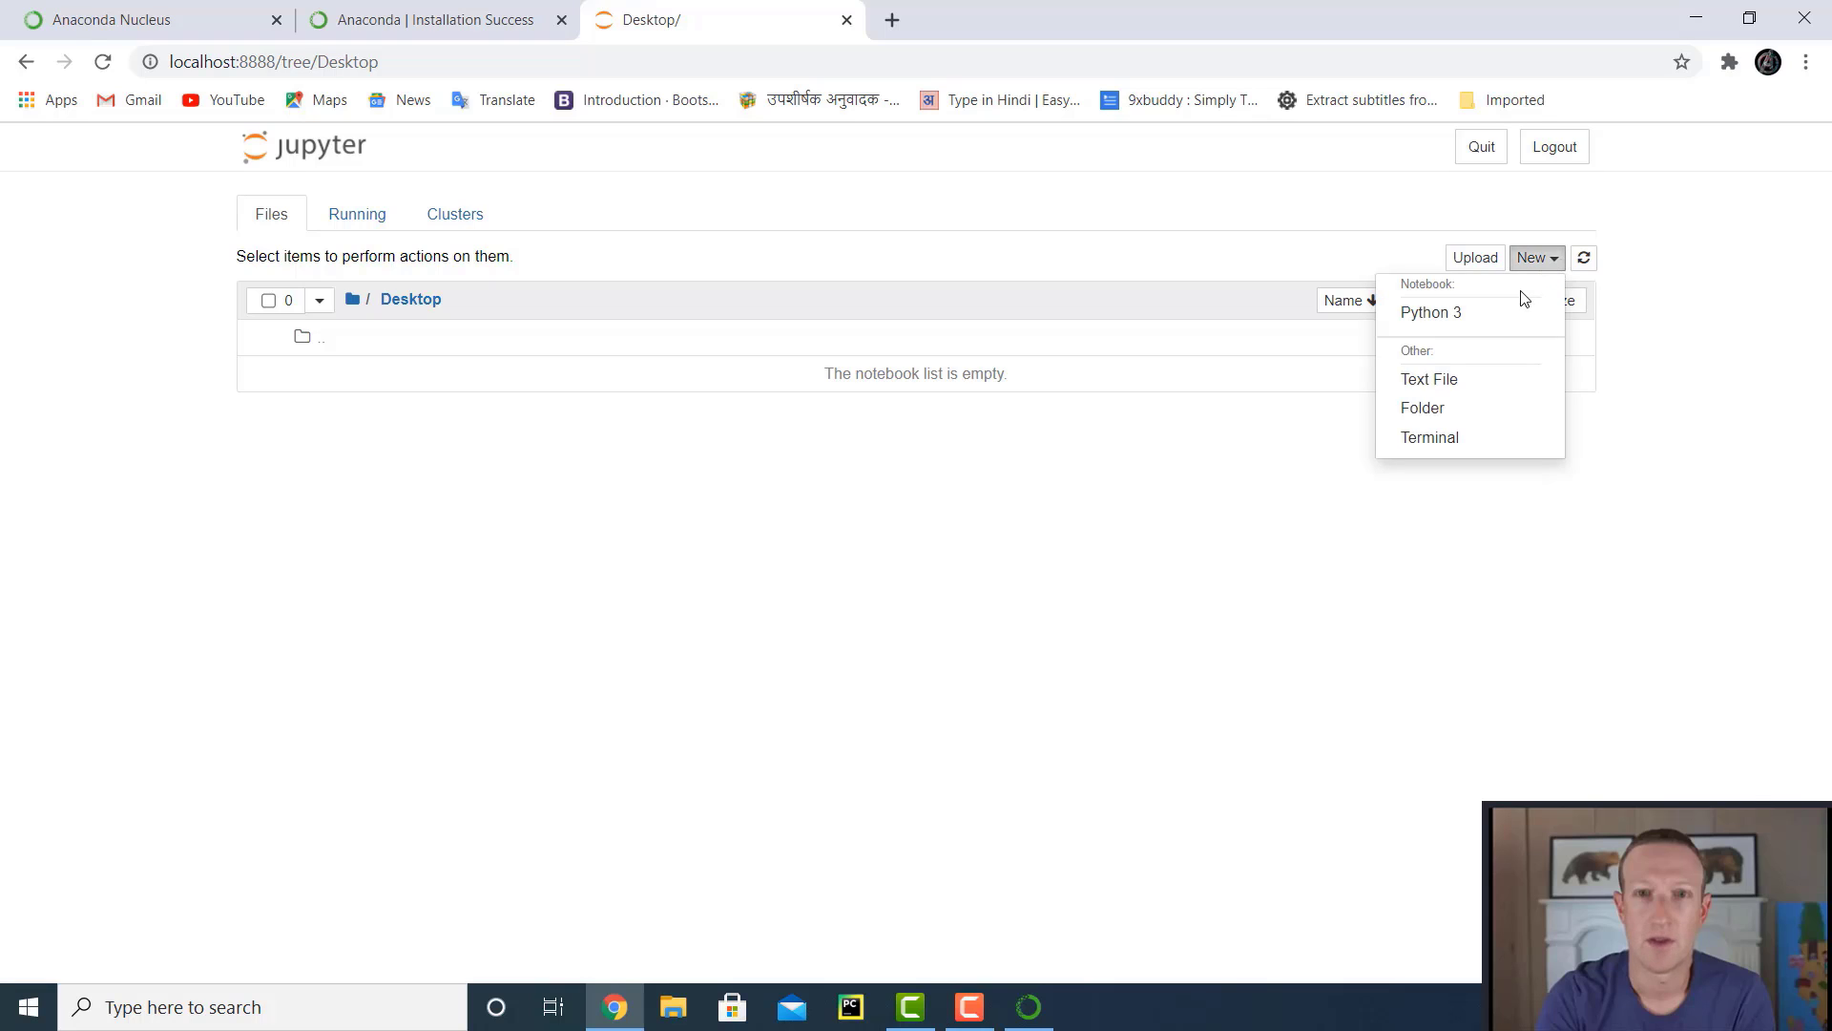
pyautogui.click(1477, 315)
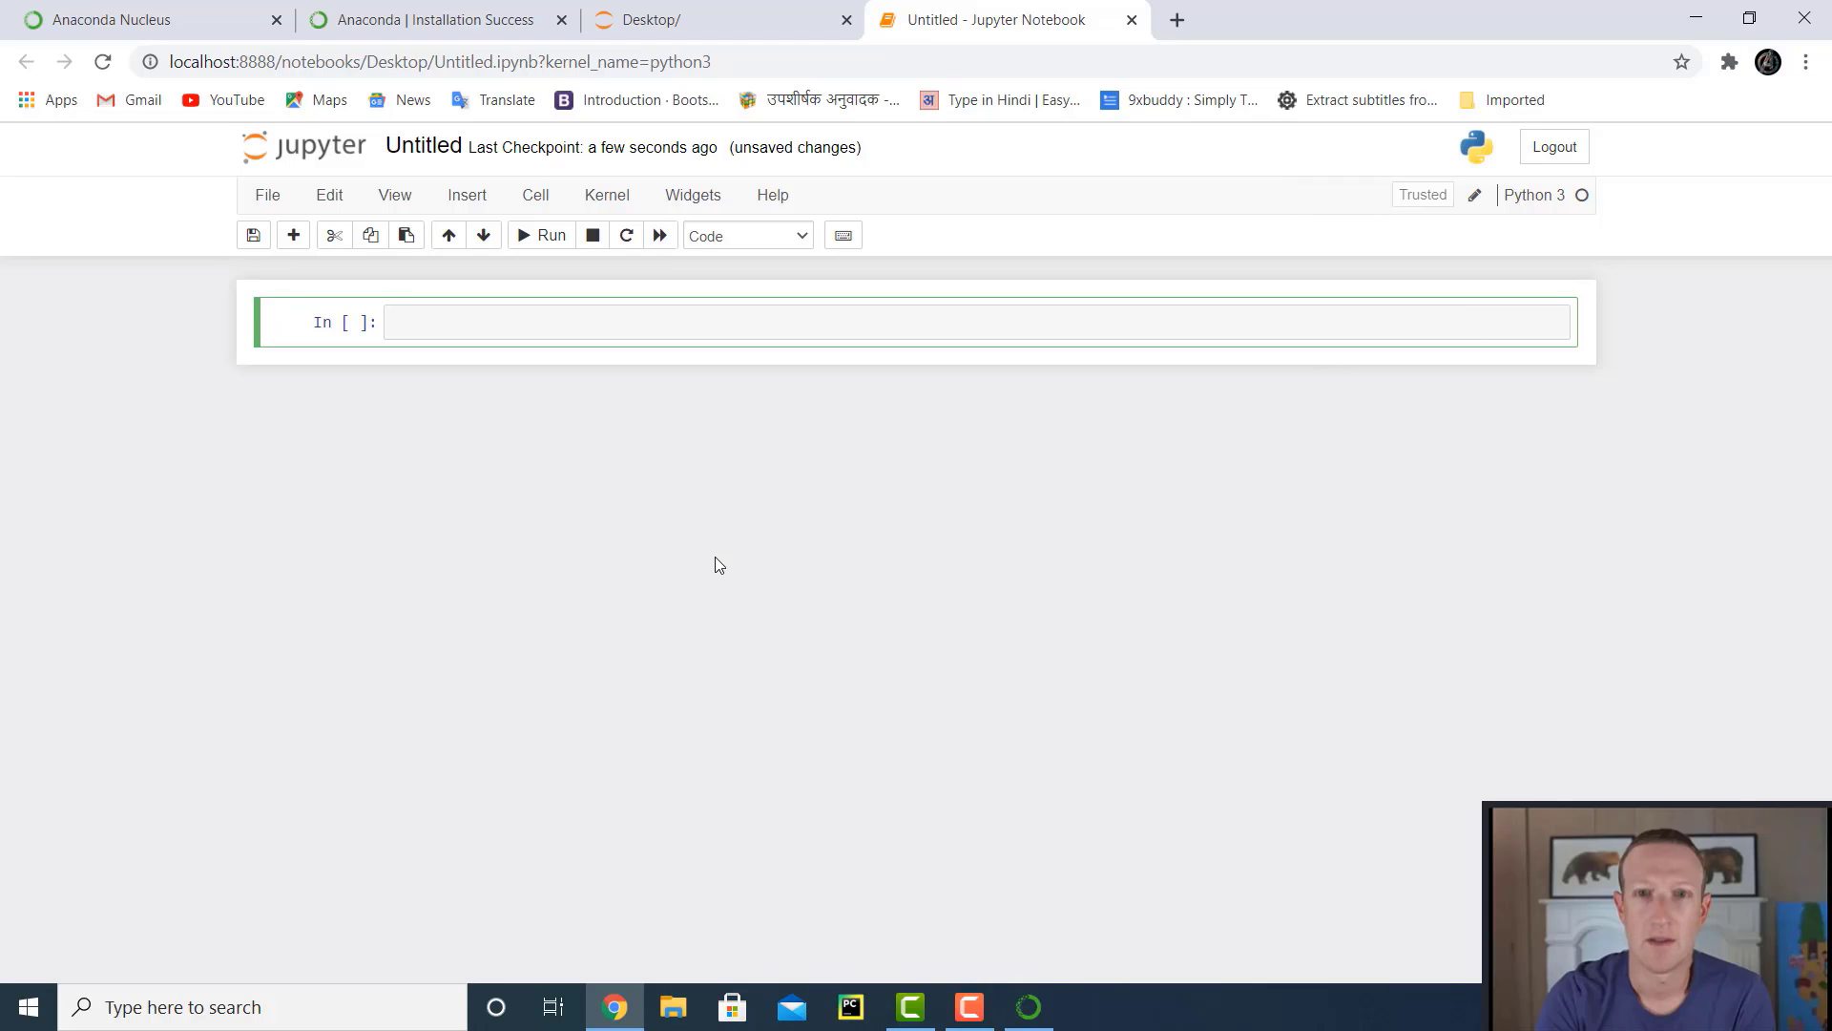
# Rename the untitled notebook as myFirstNotebook
pyautogui.click(425, 151)
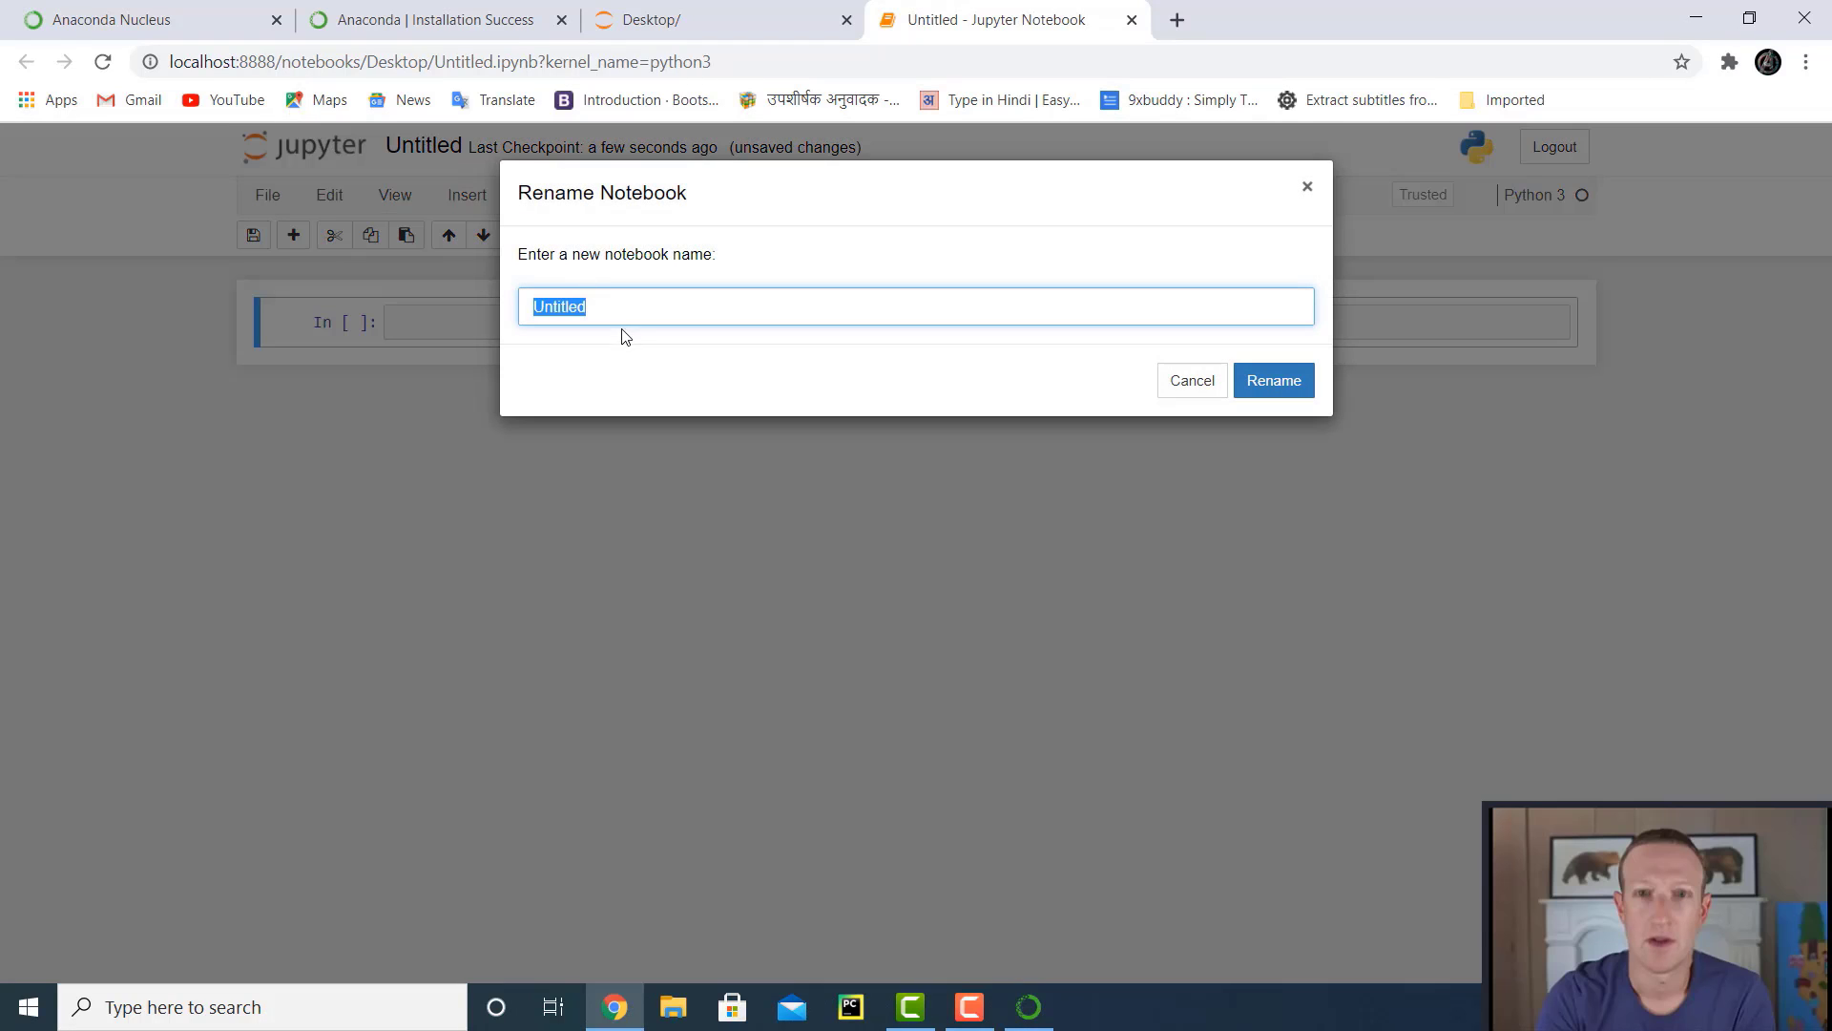
pyautogui.write('myFirstNotebook')
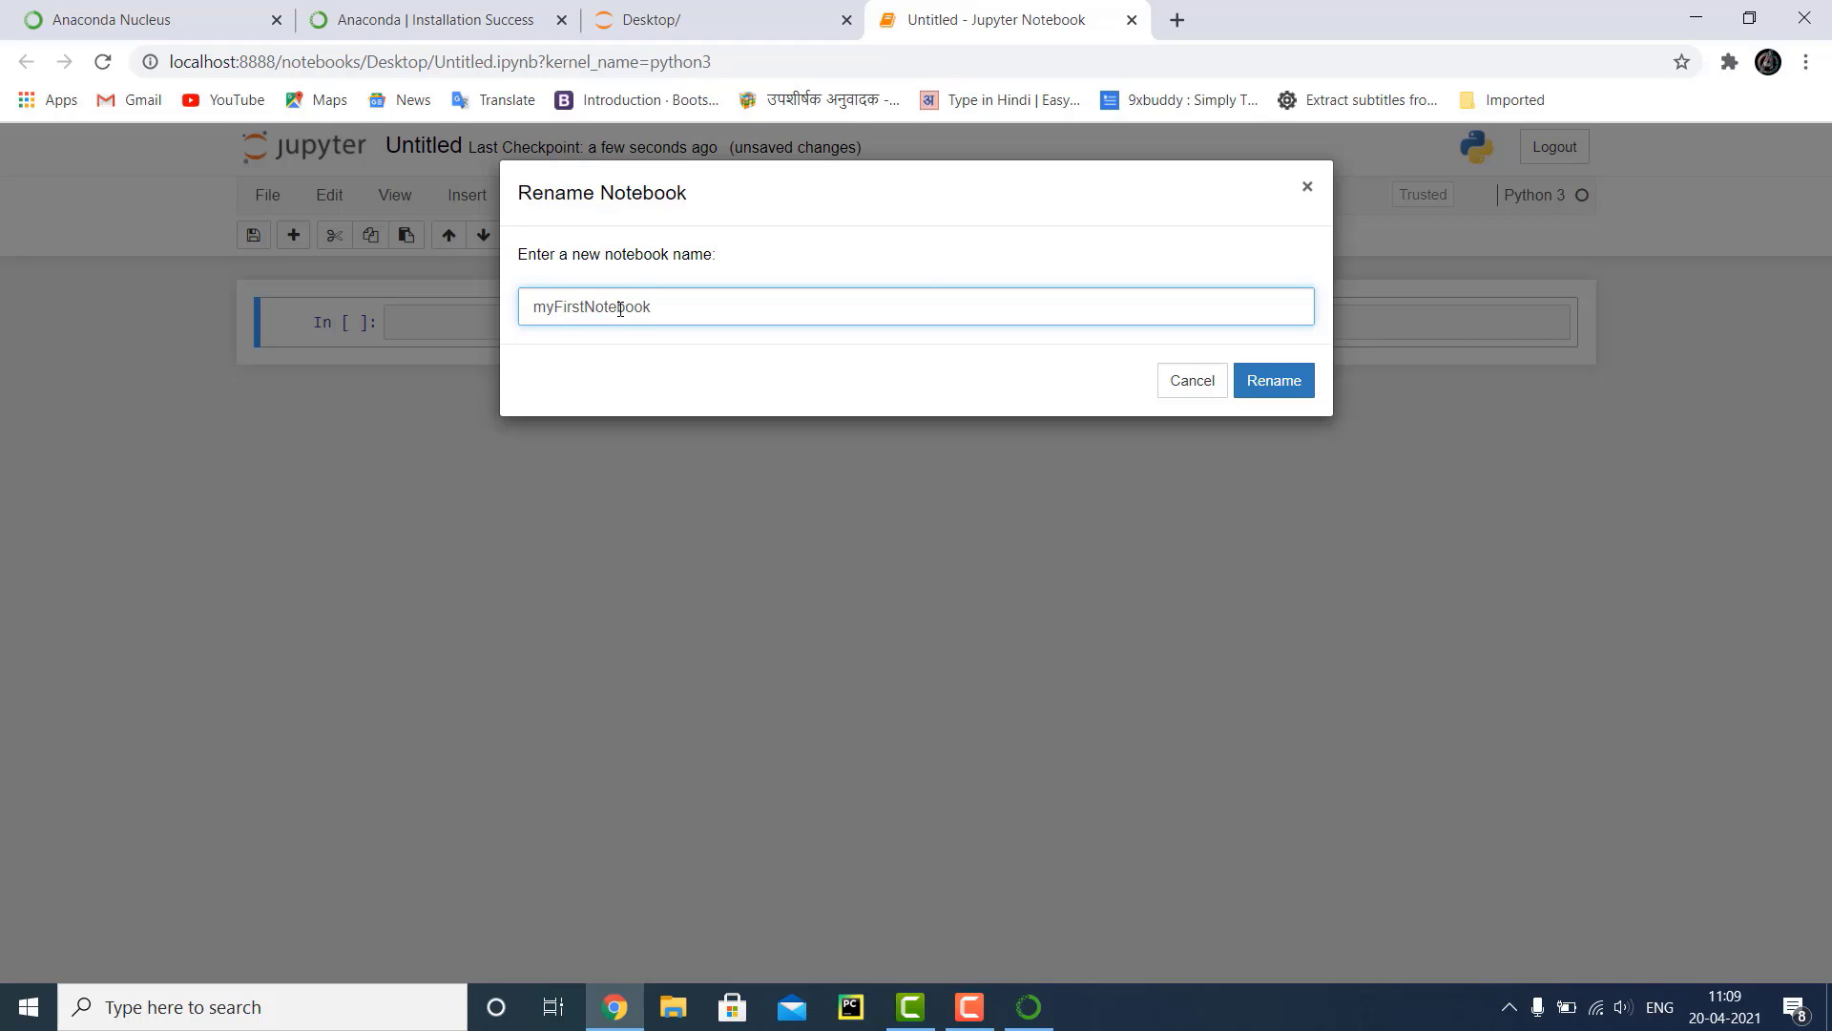
pyautogui.click(1269, 382)
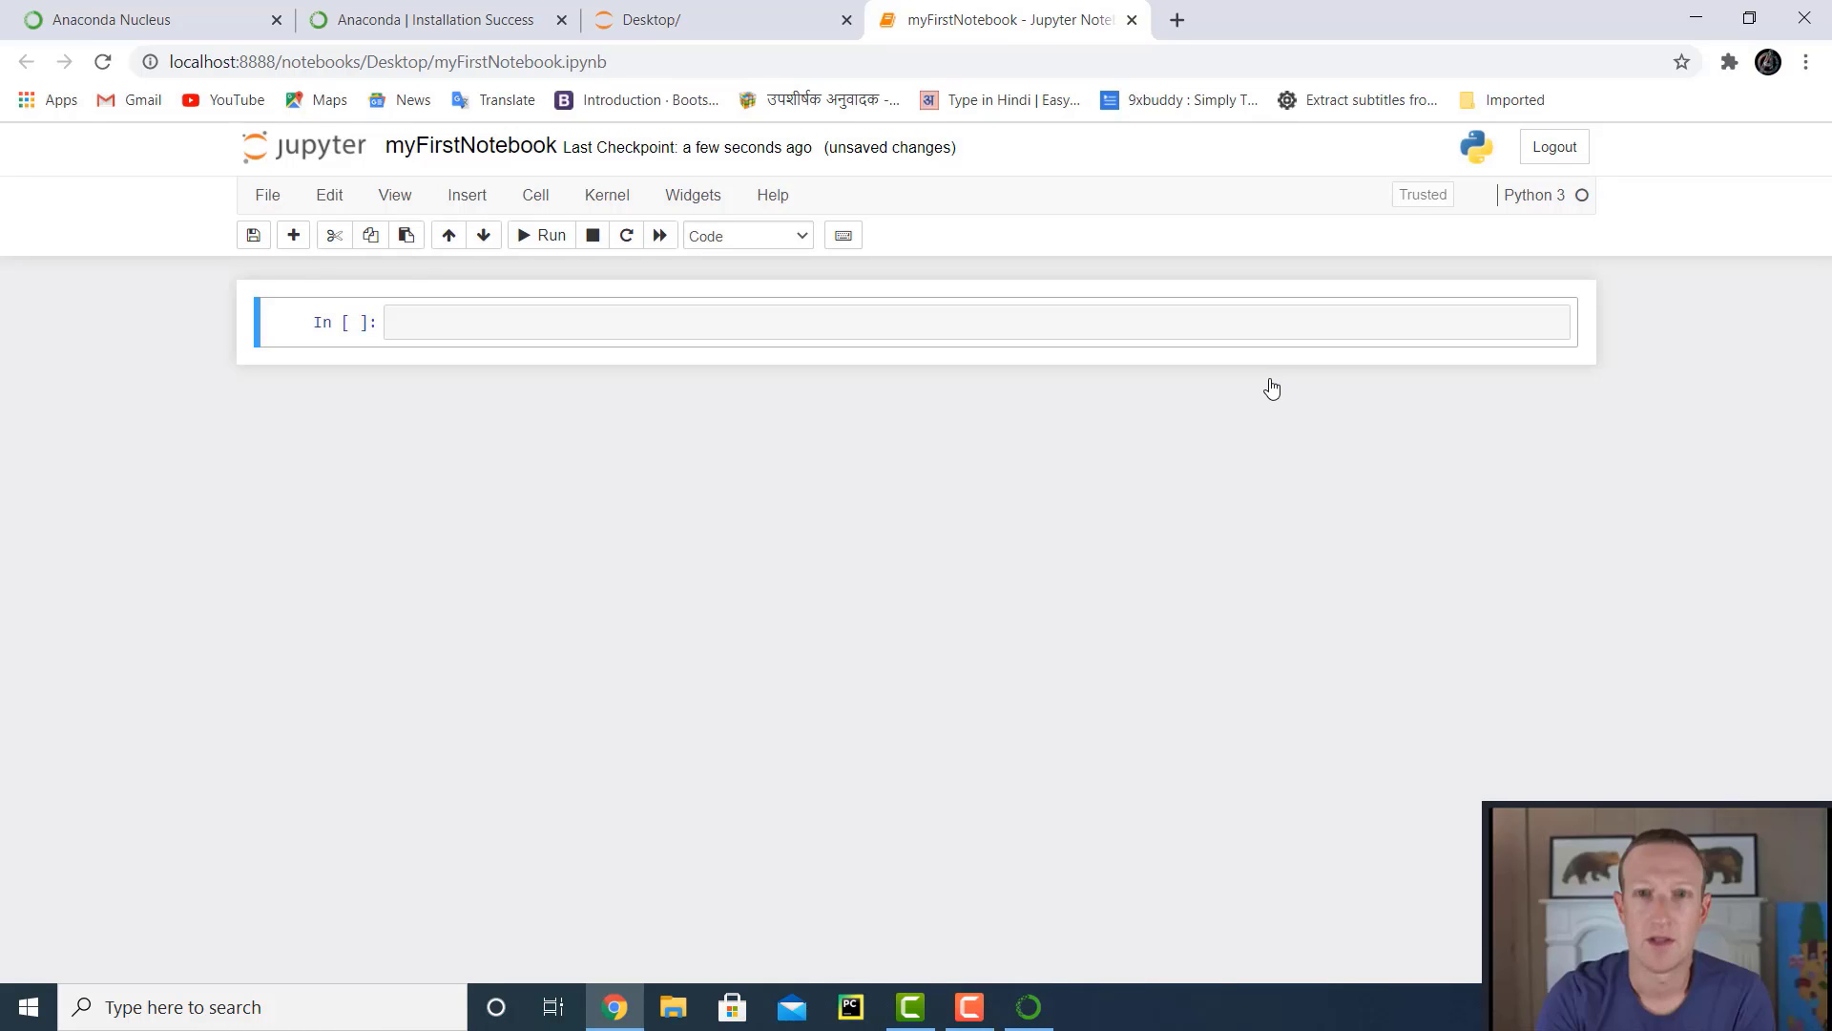
# Check the desktop for the myFirstNotebook.ipynb file, view Anaconda Navigator, and return to the notebook in Chrome
pyautogui.click(1695, 18)
pyautogui.click(1703, 21)
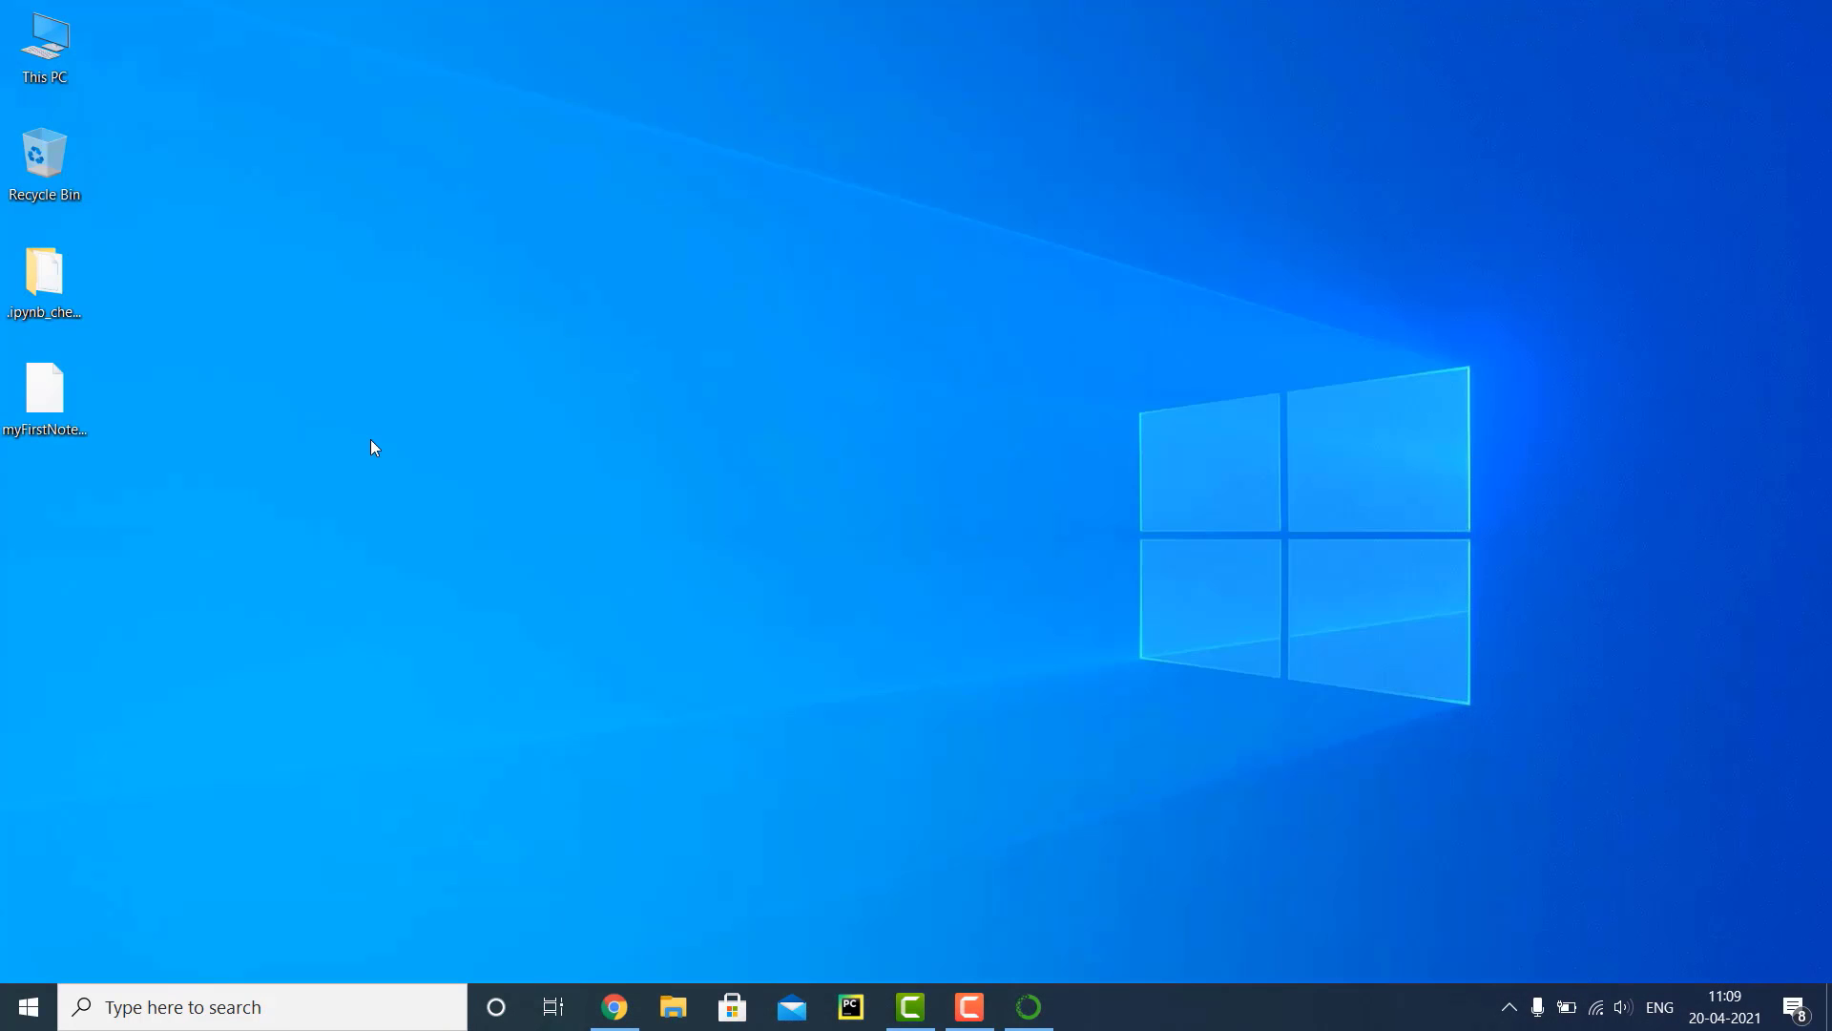
pyautogui.click(46, 397)
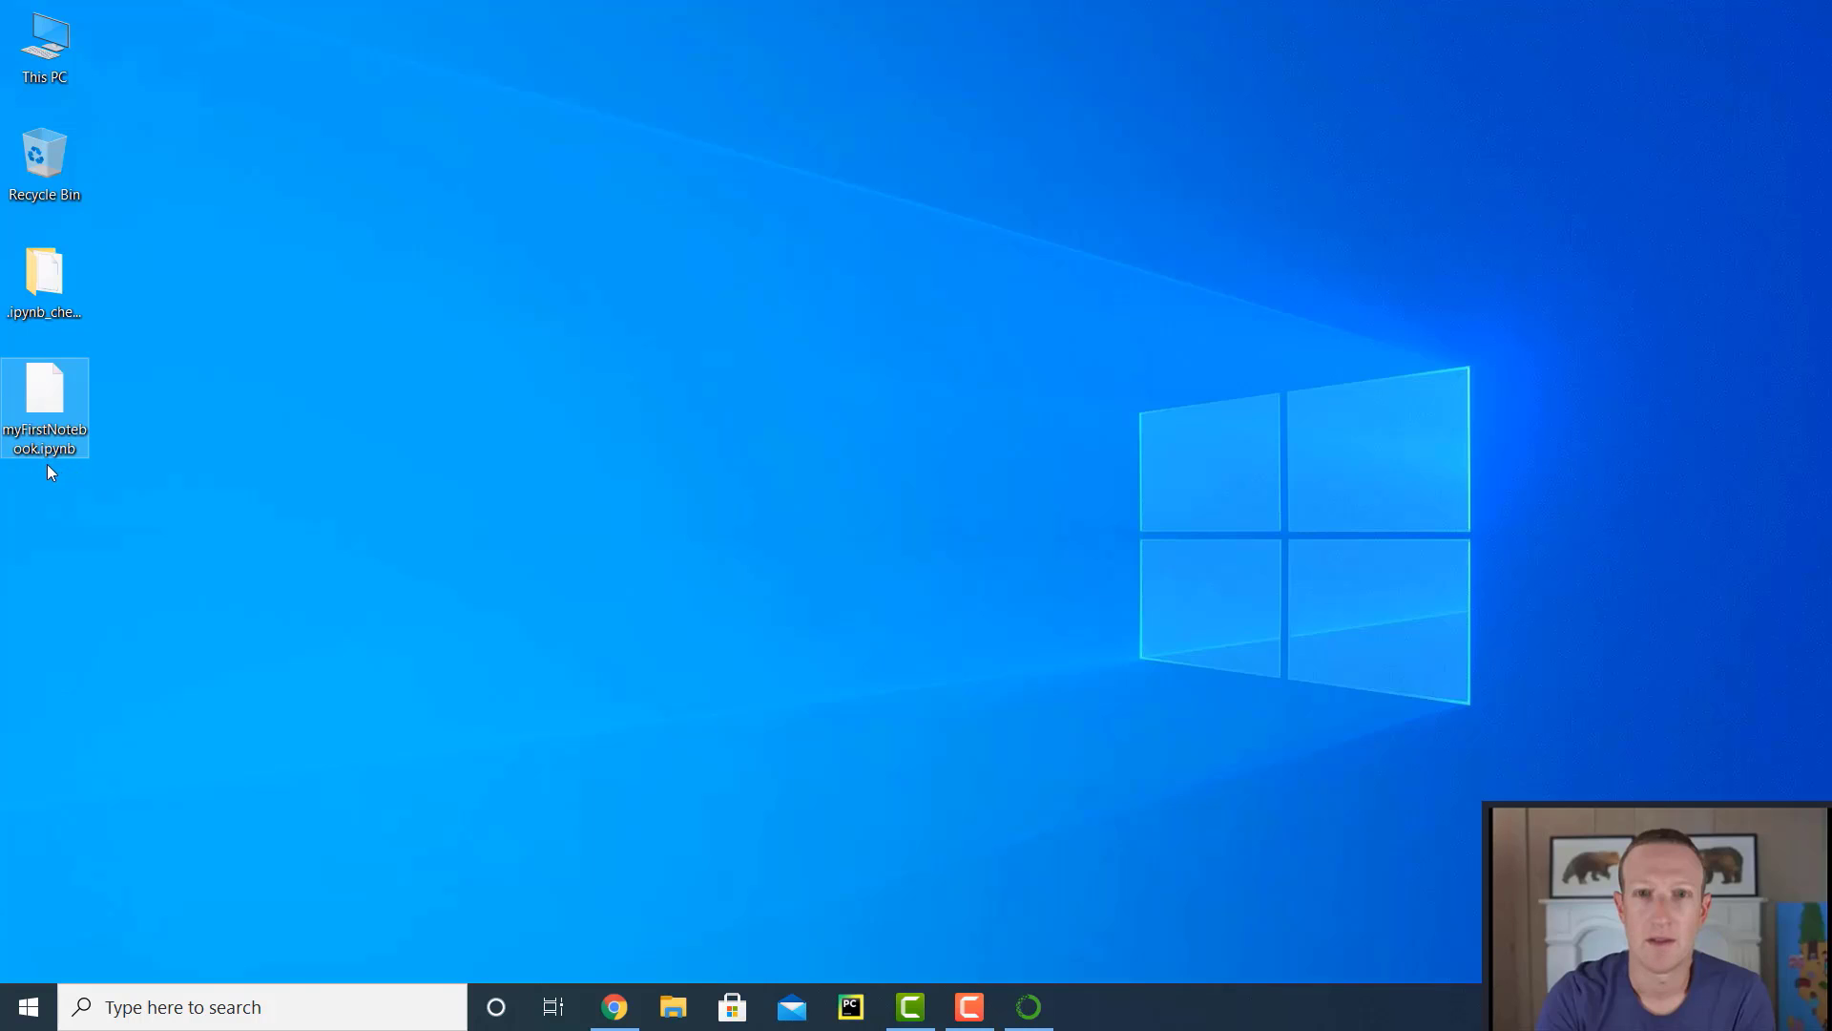
pyautogui.click(1029, 1007)
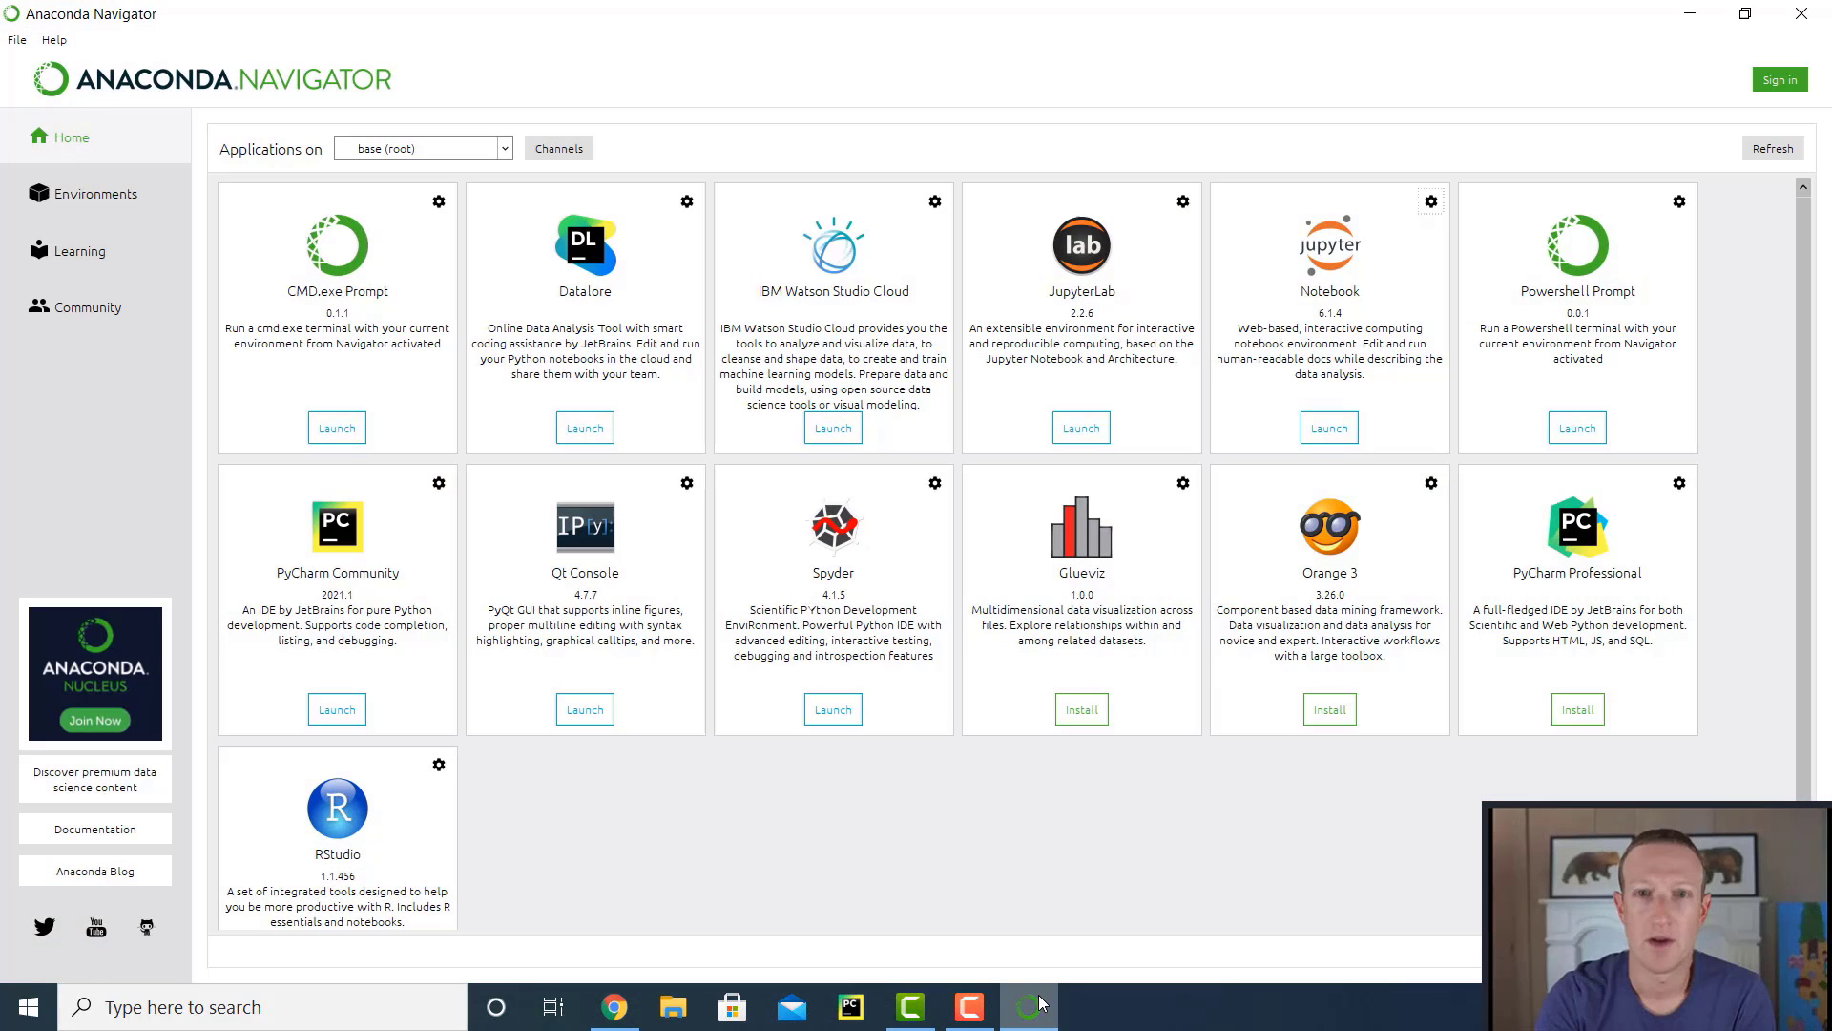
pyautogui.click(615, 1007)
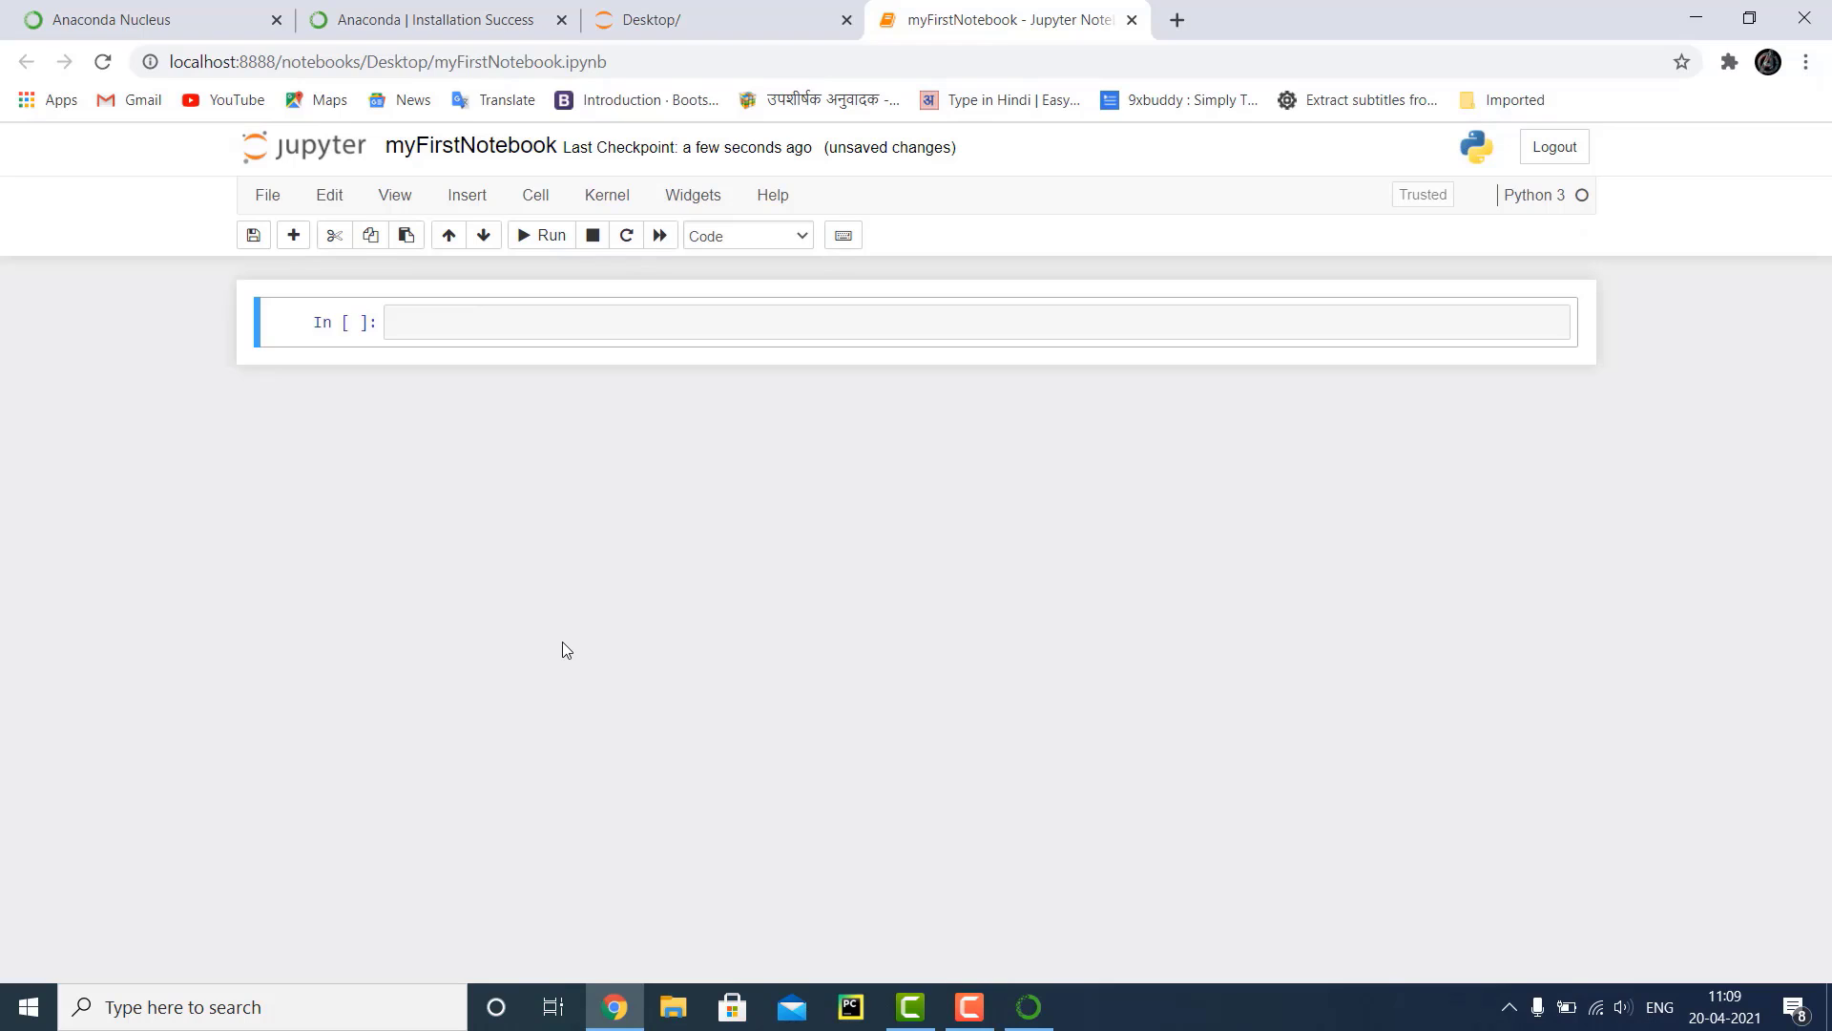
# Enter and run print("Hello World") in the first cell and 2+3 in the second cell
pyautogui.click(429, 322)
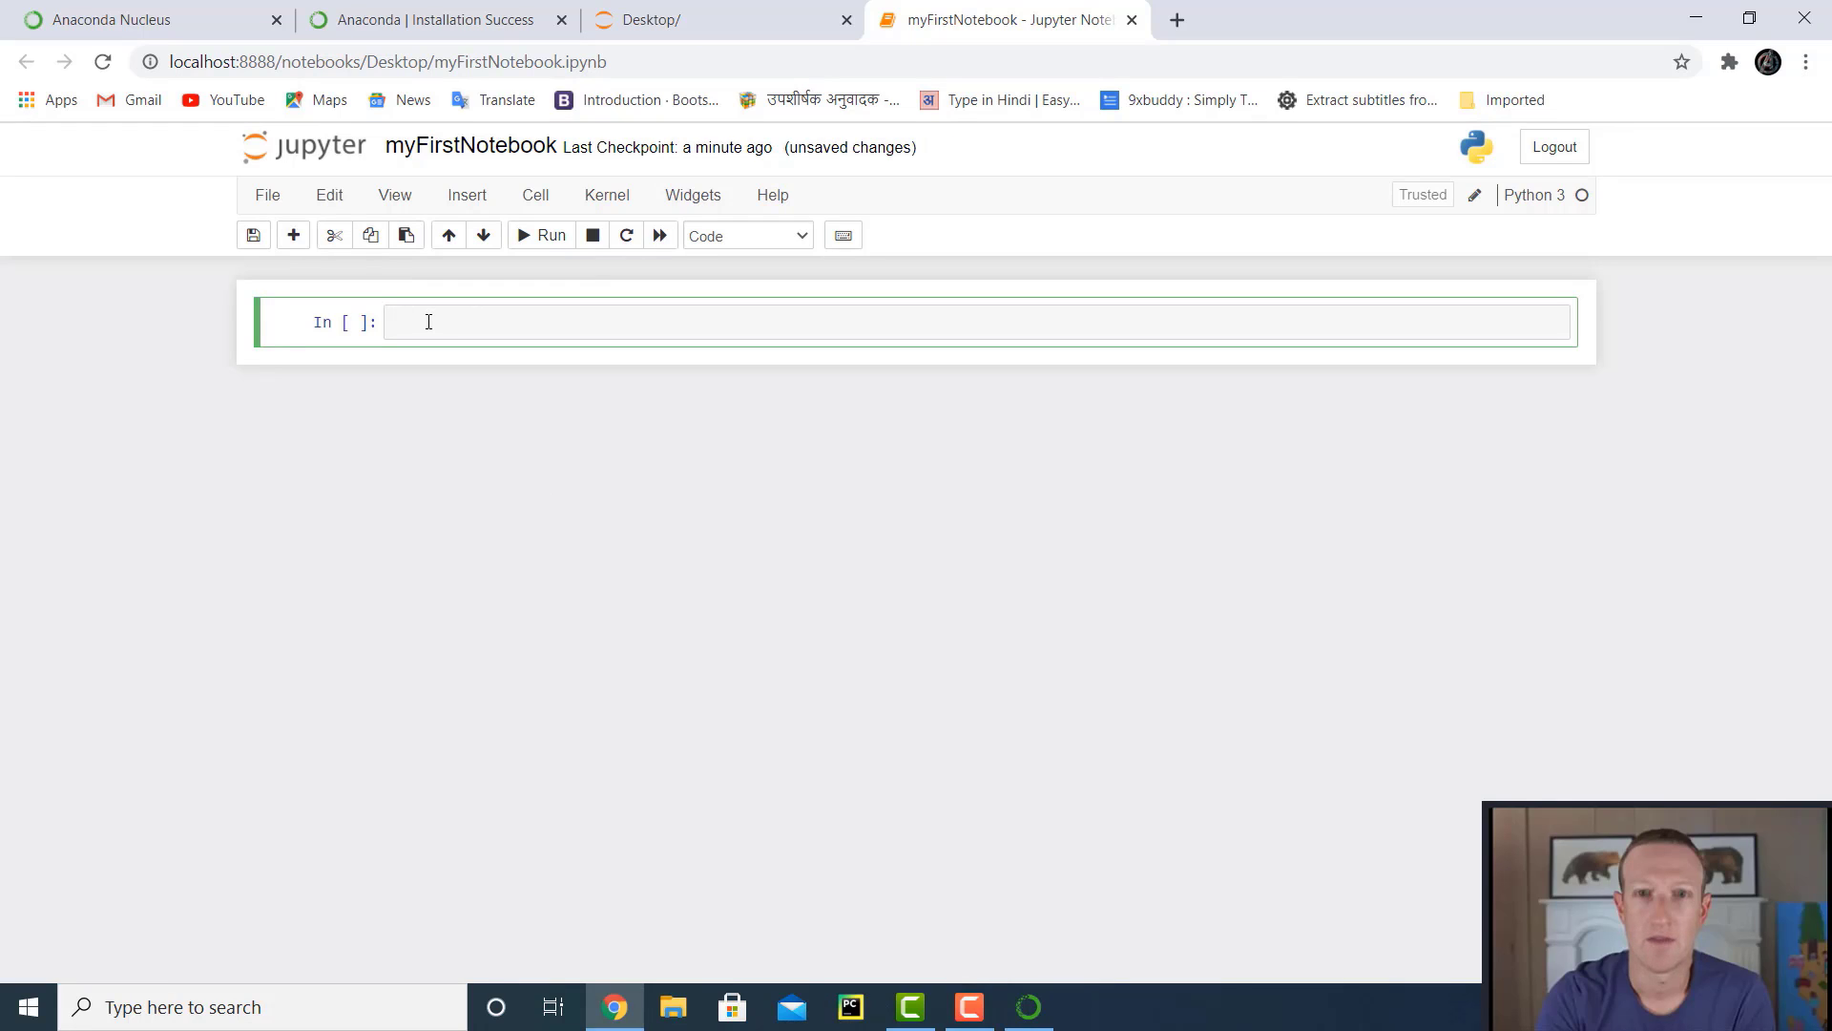
pyautogui.write('print("Hello W')
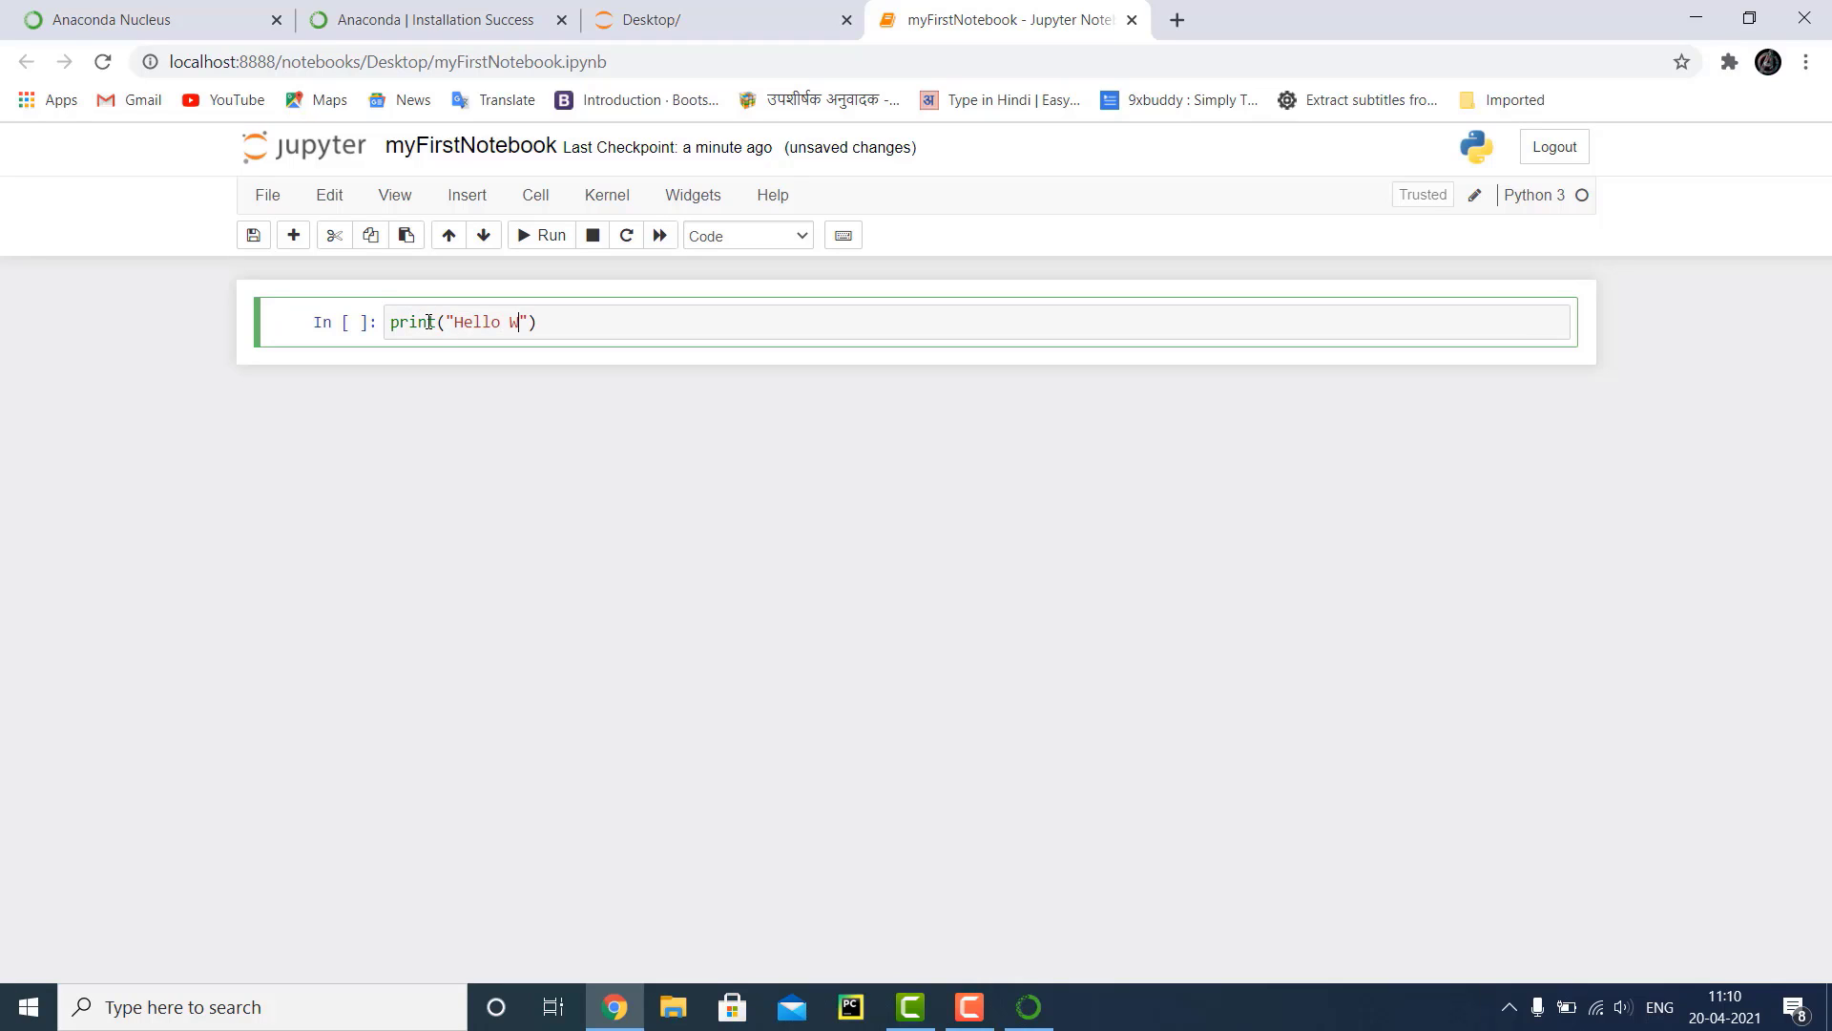
pyautogui.write('orld')
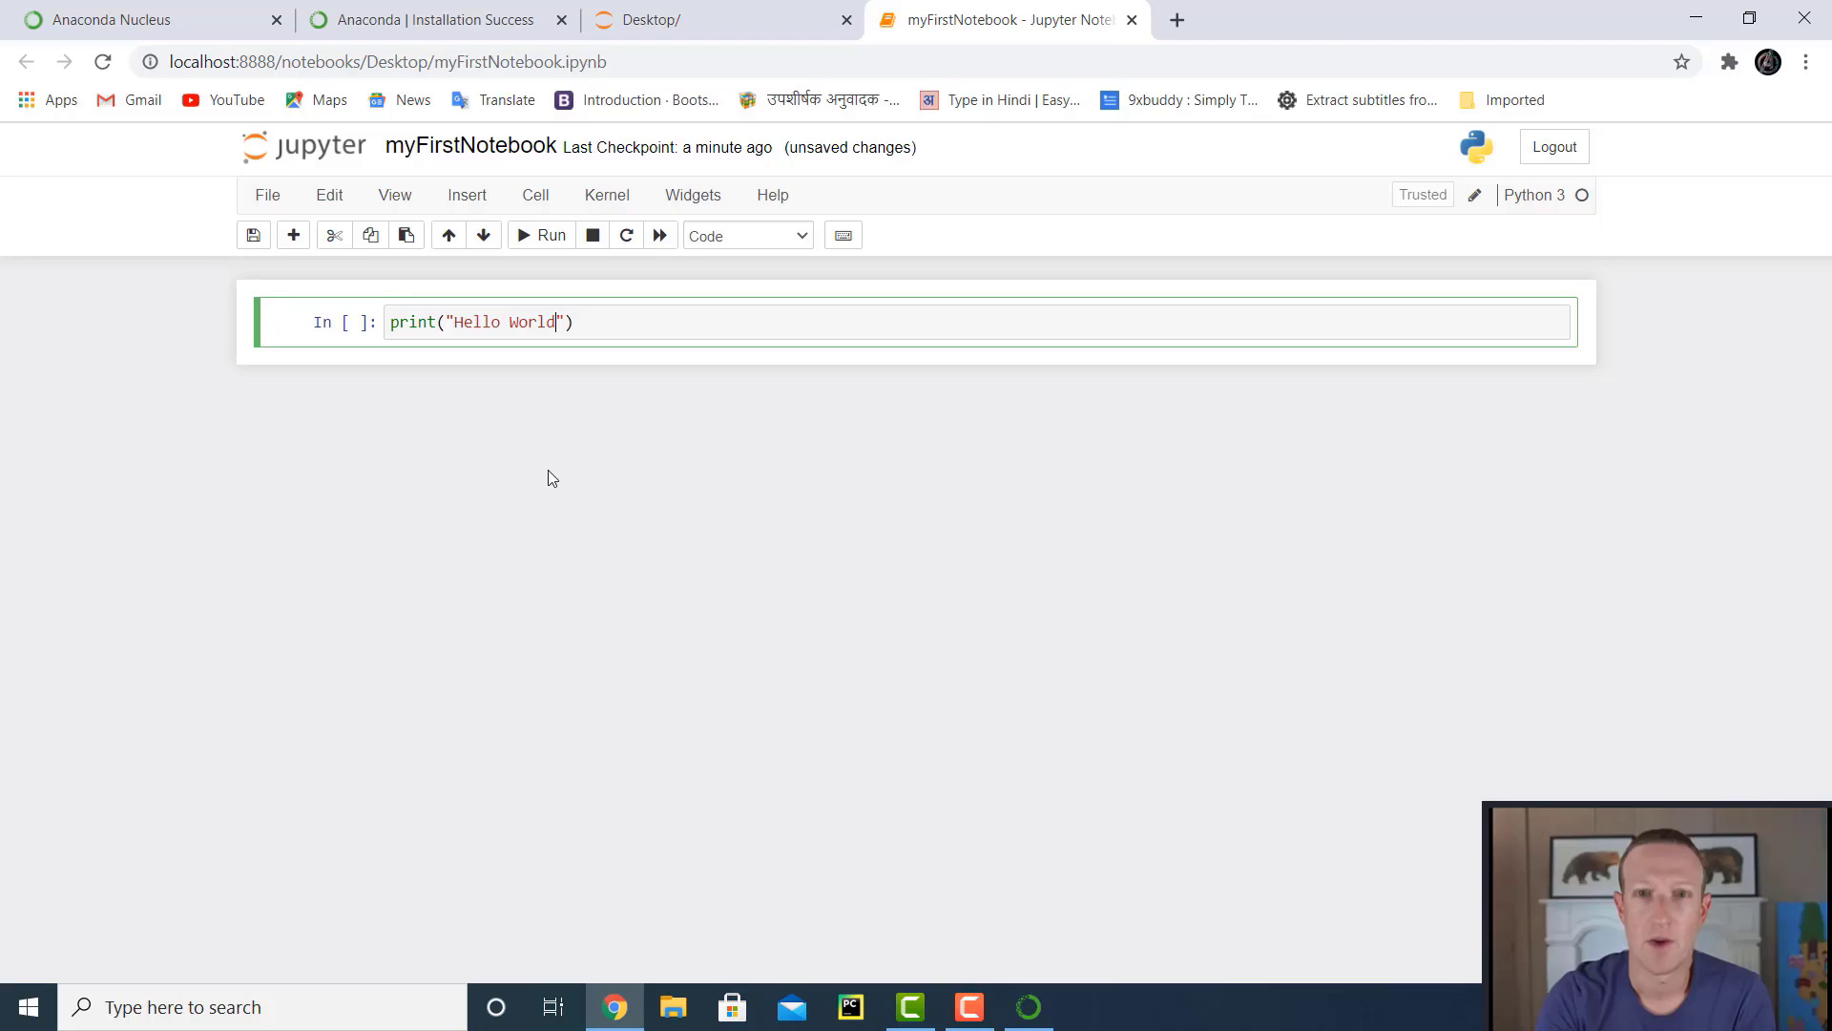
pyautogui.click(541, 244)
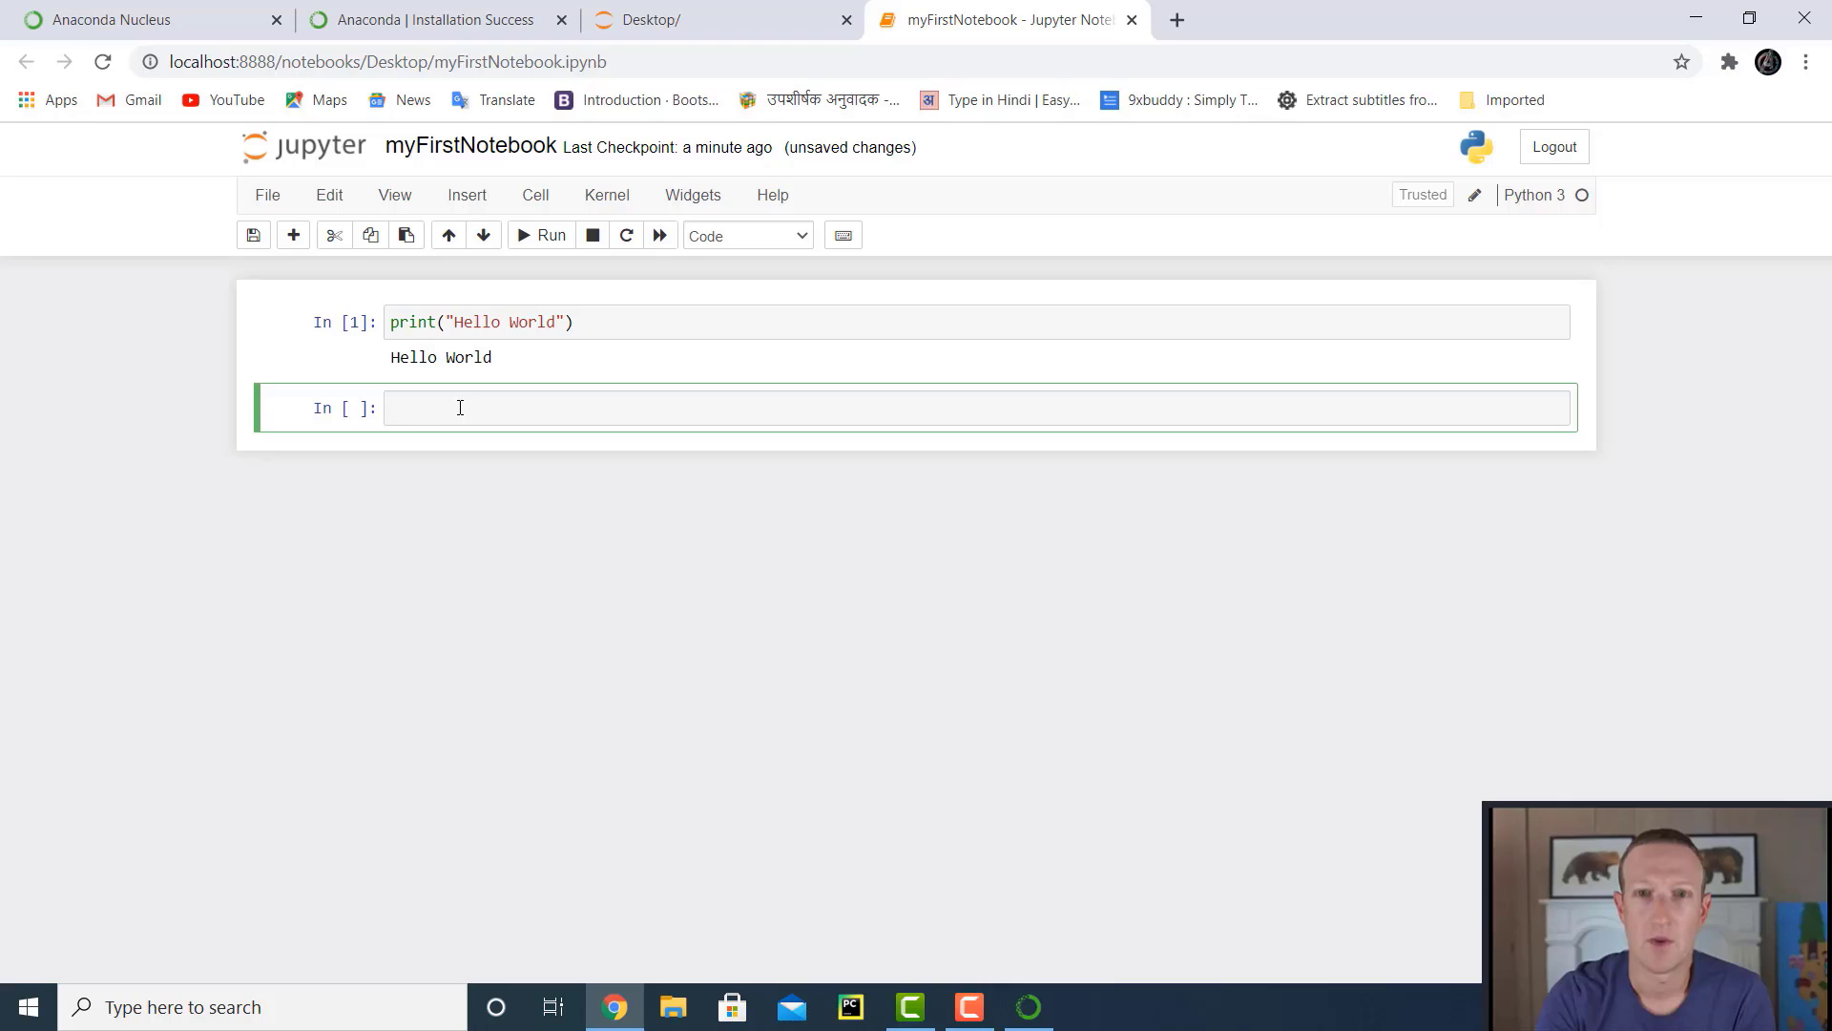
pyautogui.write('2+3')
pyautogui.hotkey('shift', 'Return')
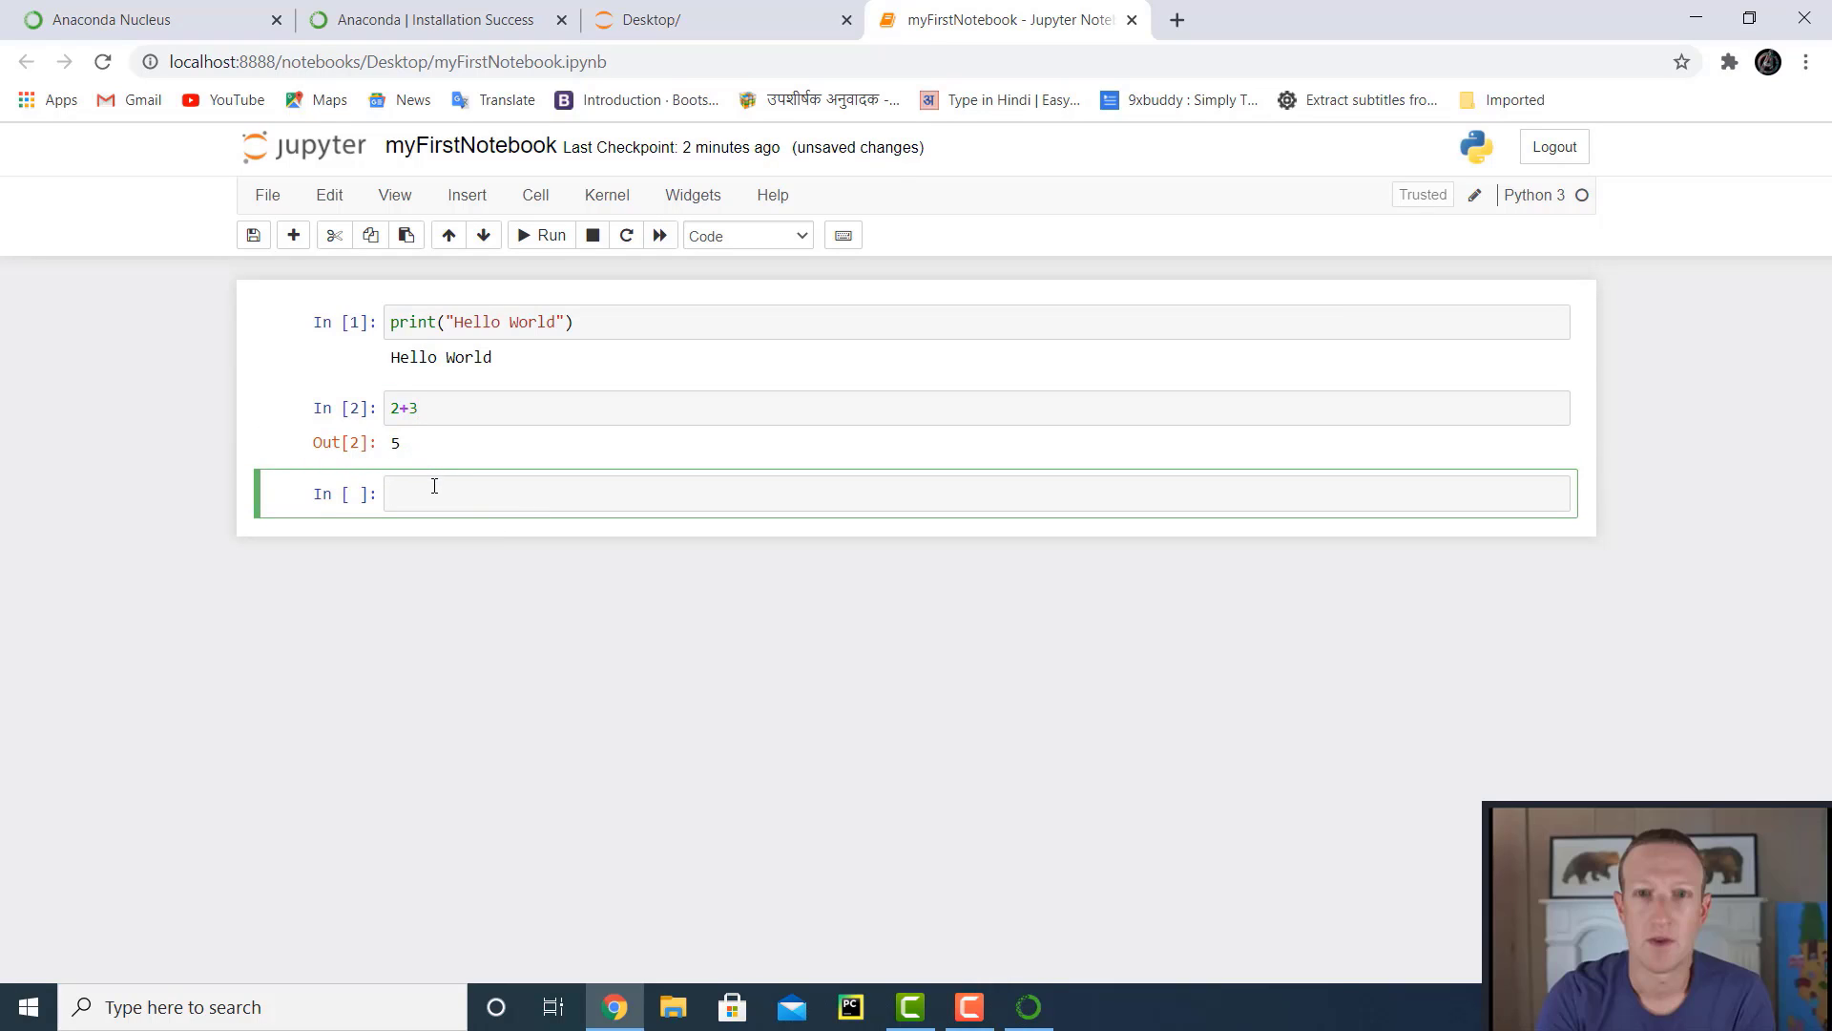
# Change the third cell to Markdown and enter the text "This is My First Jupyter Notebook"
pyautogui.click(800, 239)
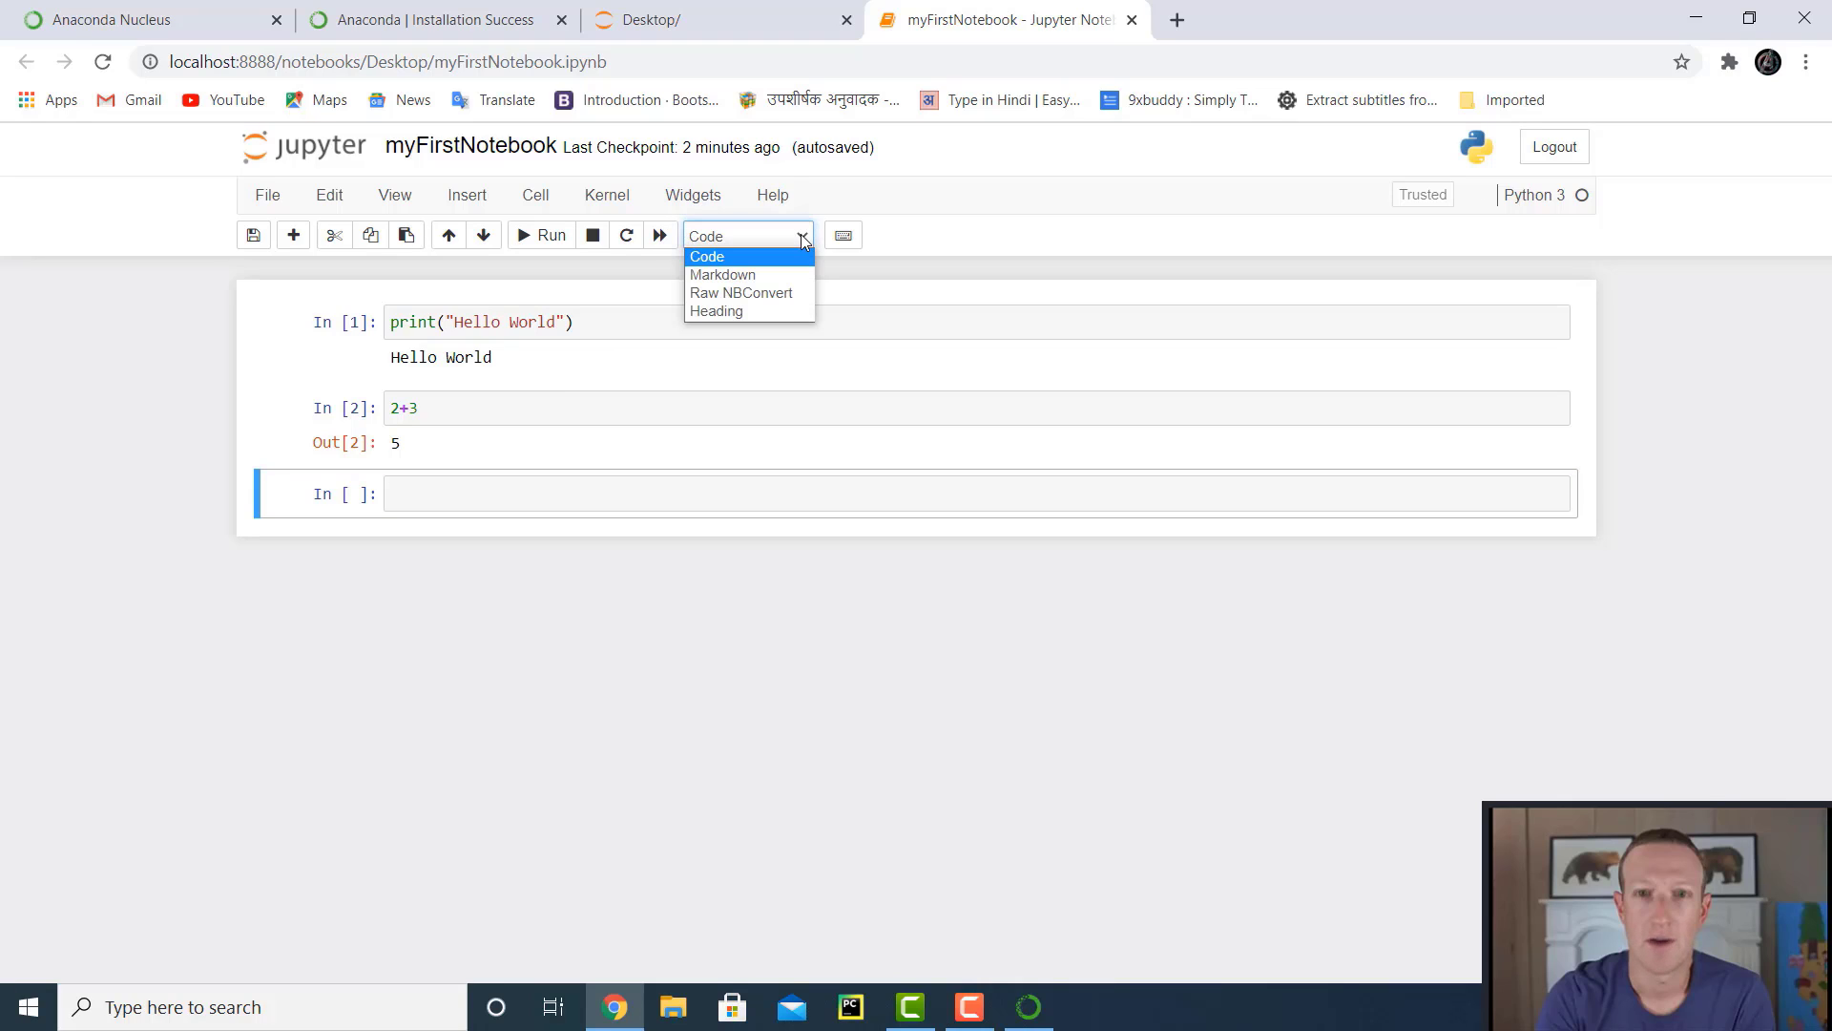
pyautogui.click(762, 273)
pyautogui.click(479, 490)
pyautogui.write('This is My First Jupyter Notebook')
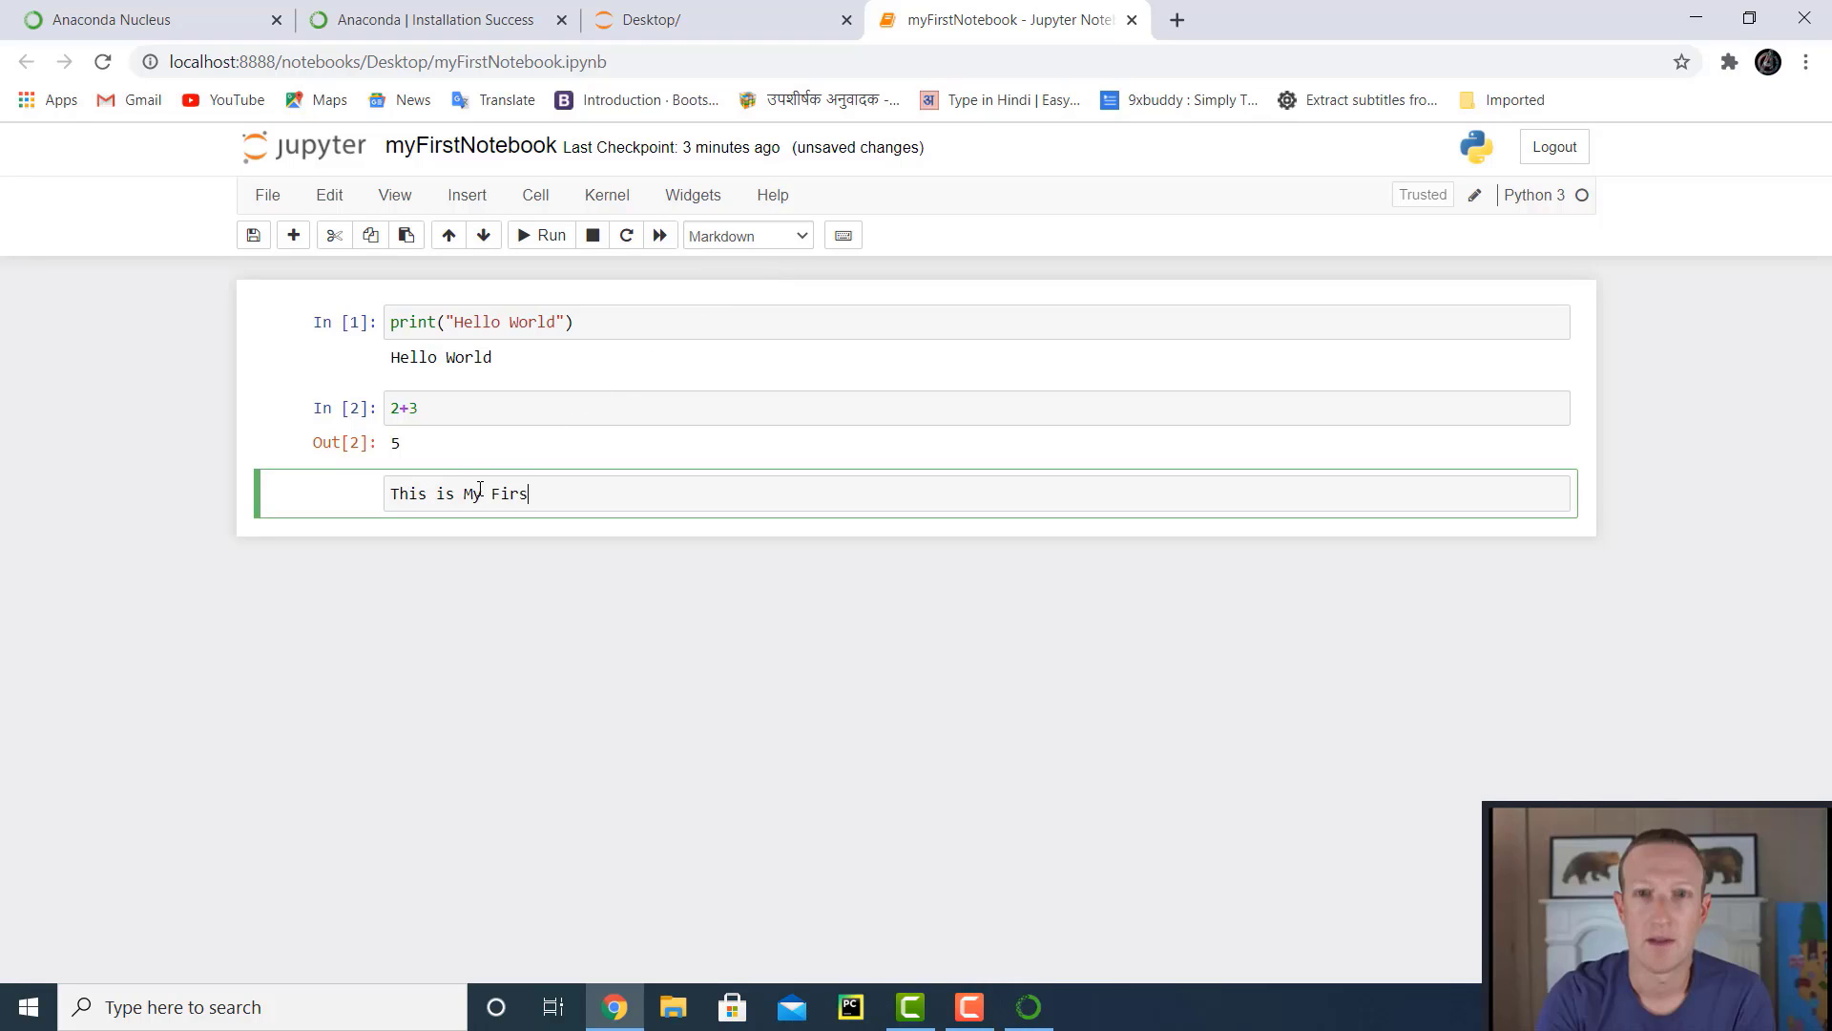
pyautogui.click(523, 602)
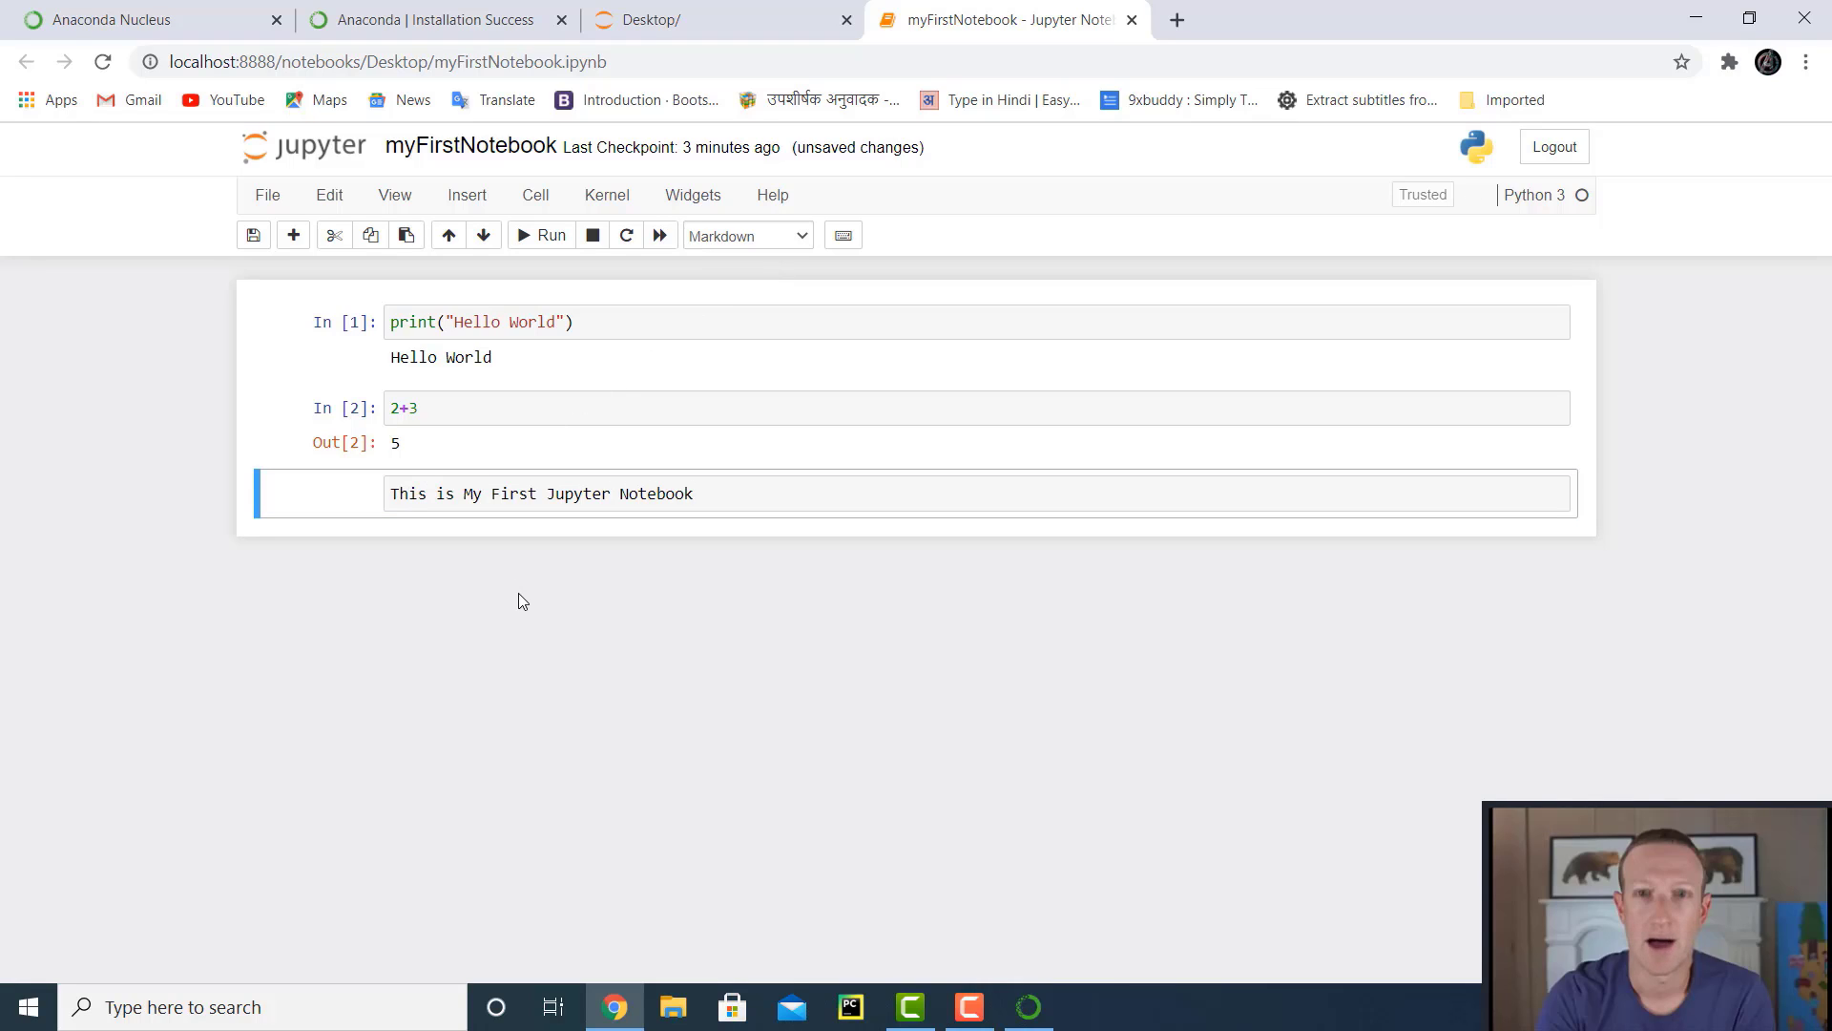
# Run the Markdown cell containing "This is My First Jupyter Notebook" to render its text
pyautogui.click(753, 496)
pyautogui.hotkey('shift', 'Return')
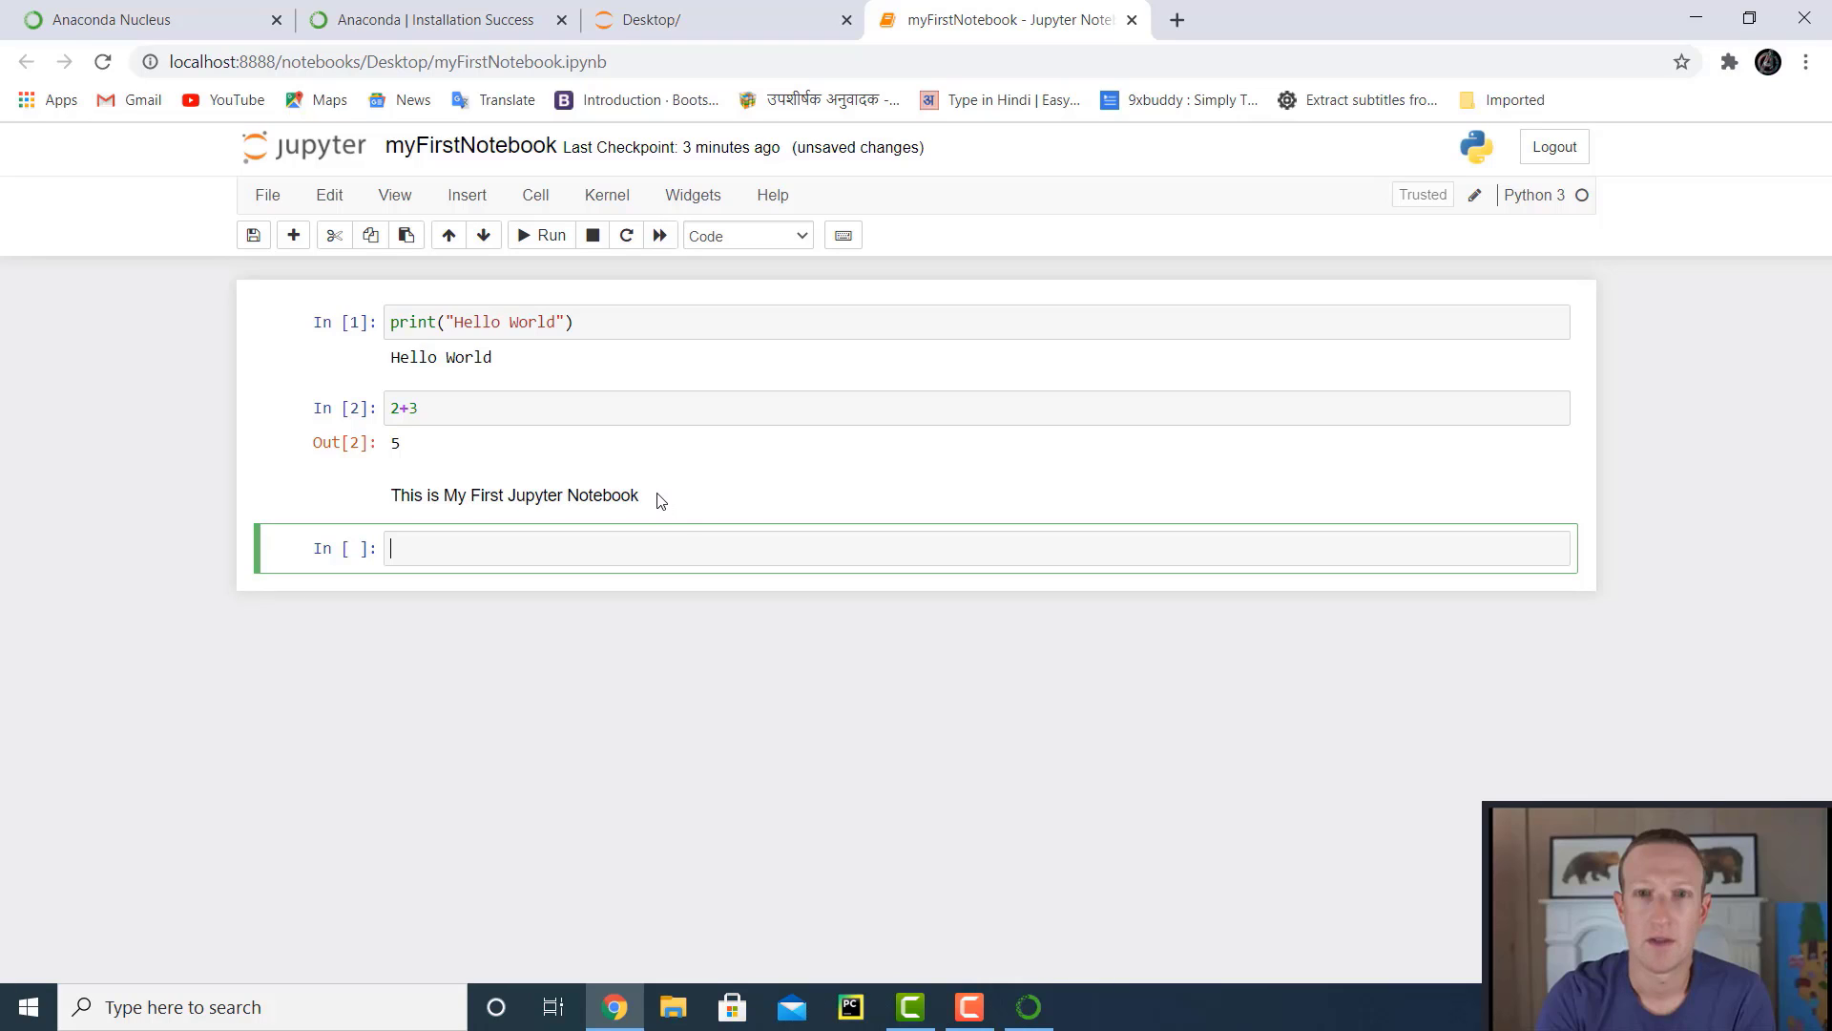
pyautogui.press('Escape')
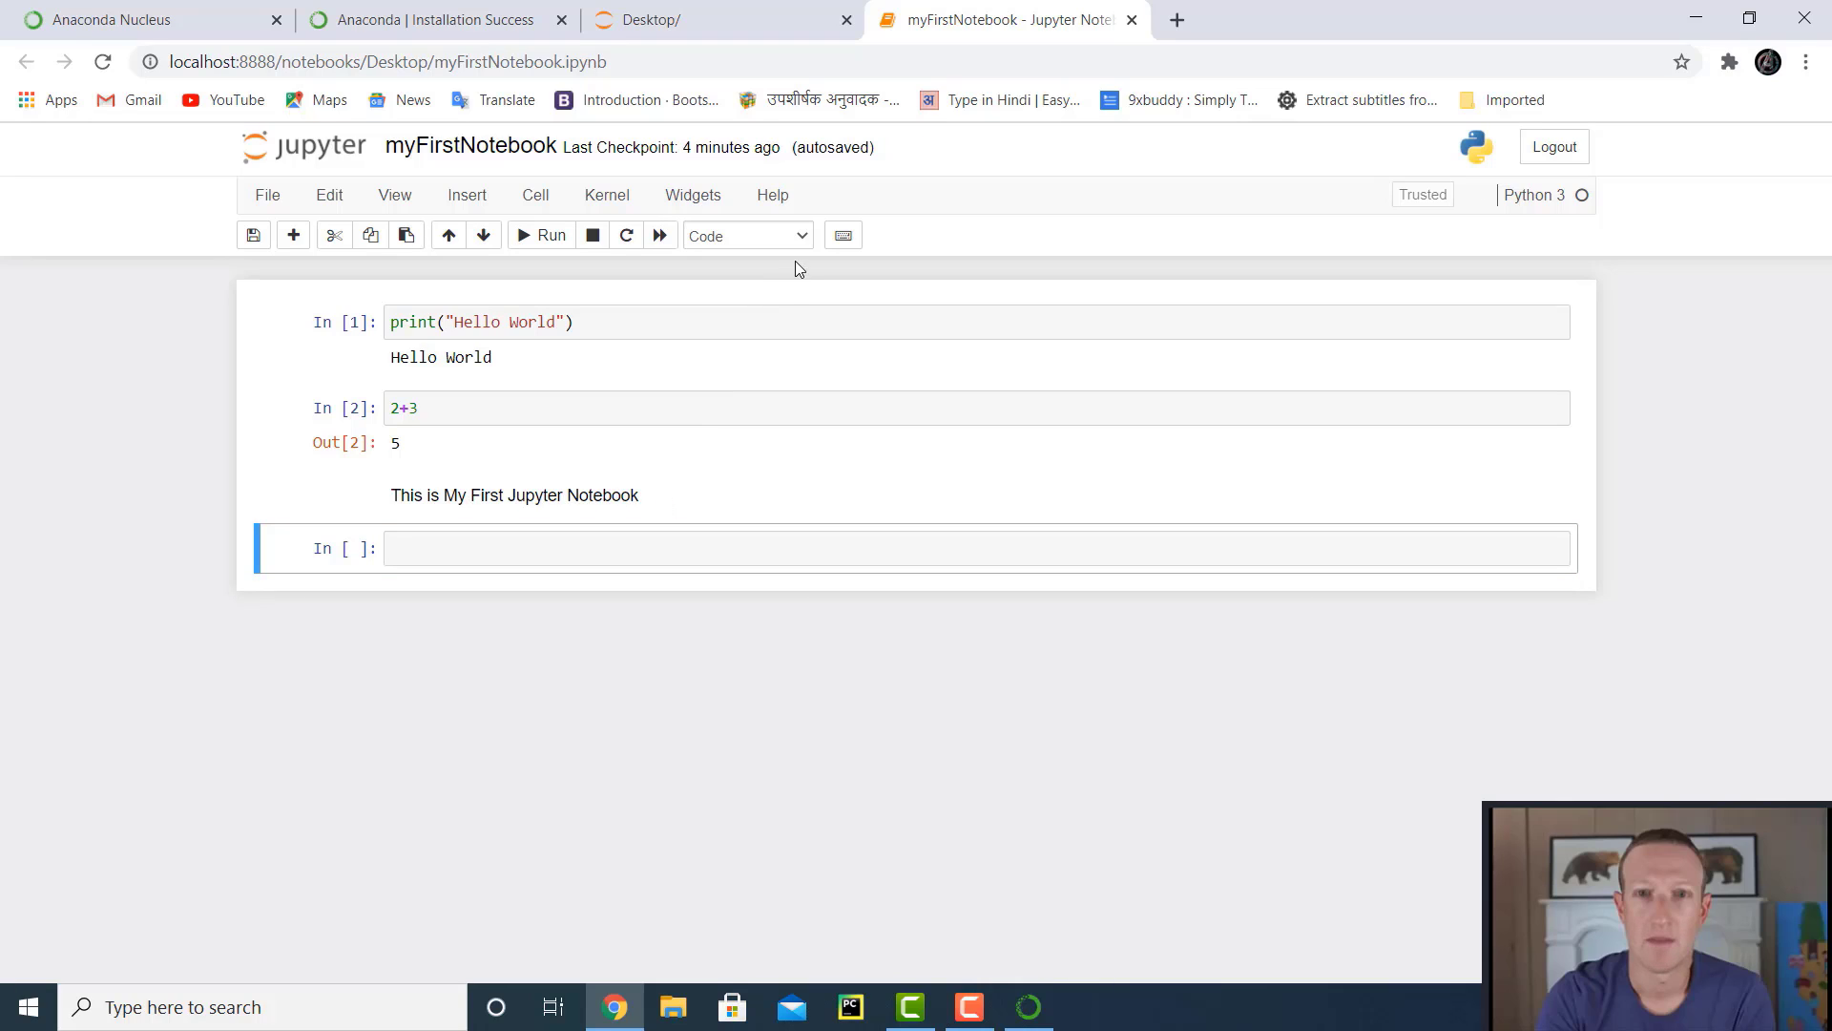
# Change the empty fourth cell to a Heading, enter "My heading" after the # sign, and run the cell
pyautogui.click(802, 237)
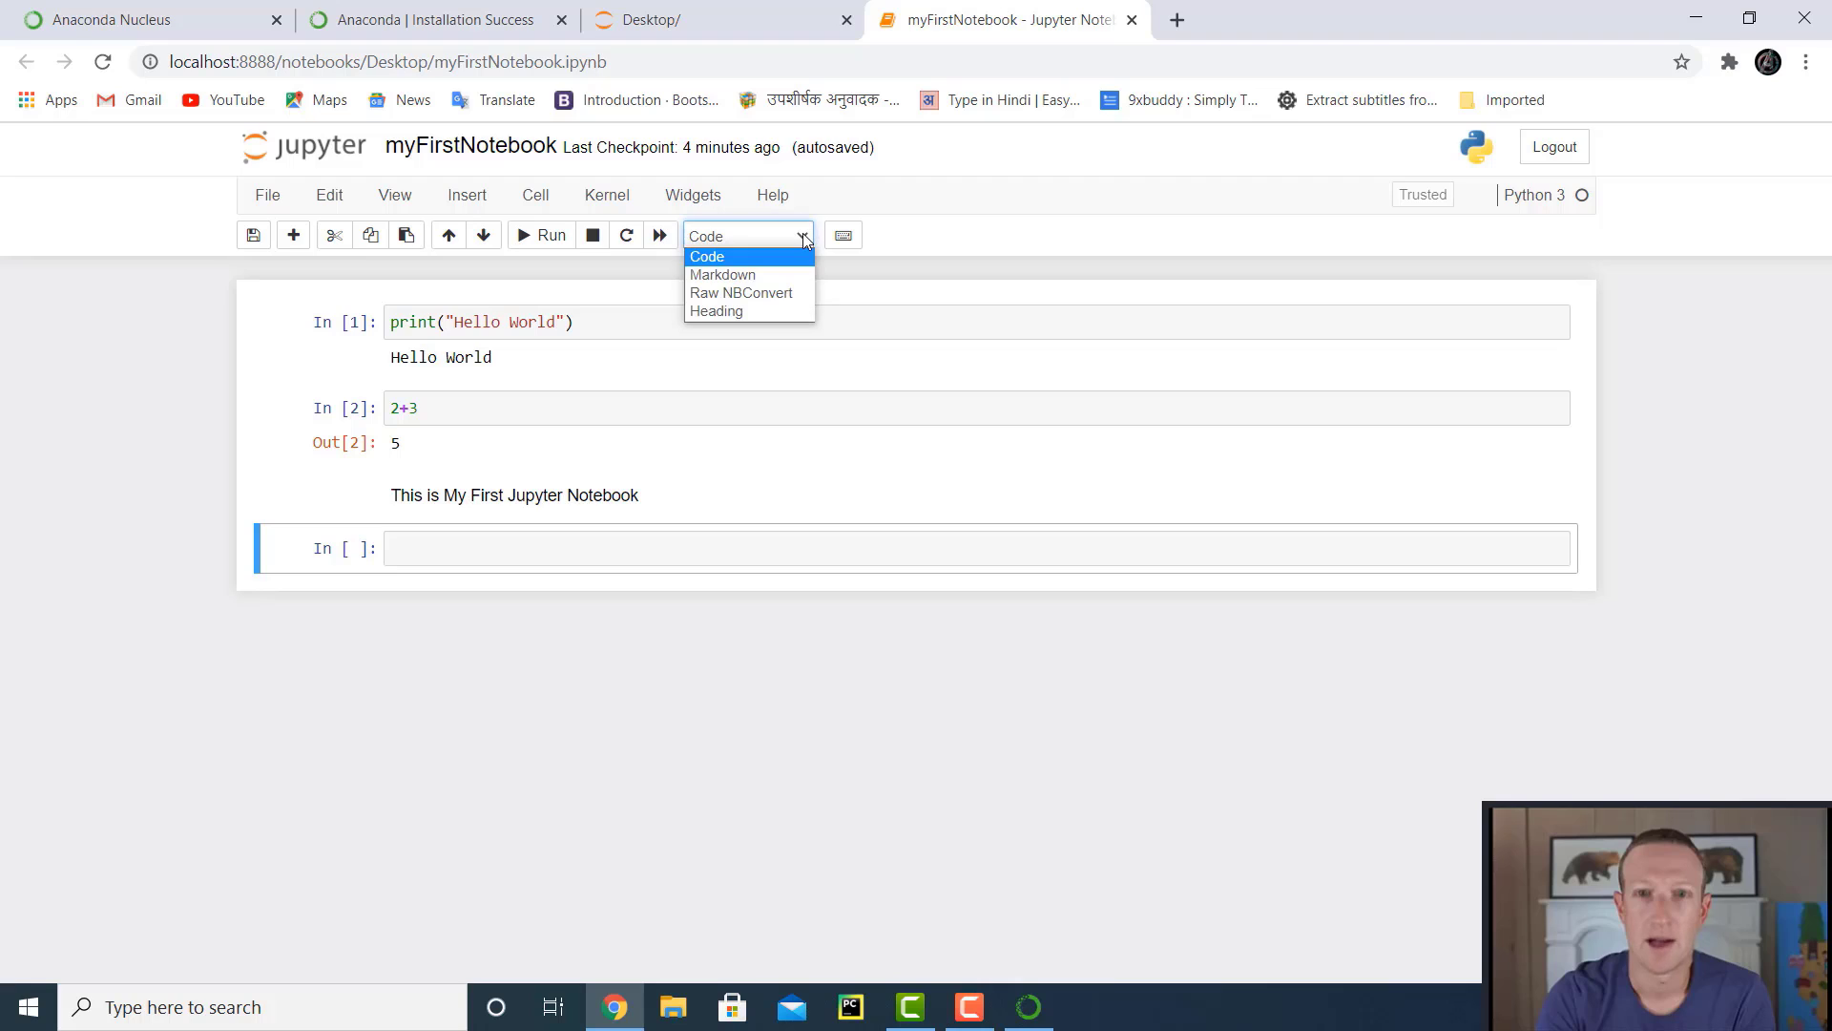
pyautogui.click(739, 313)
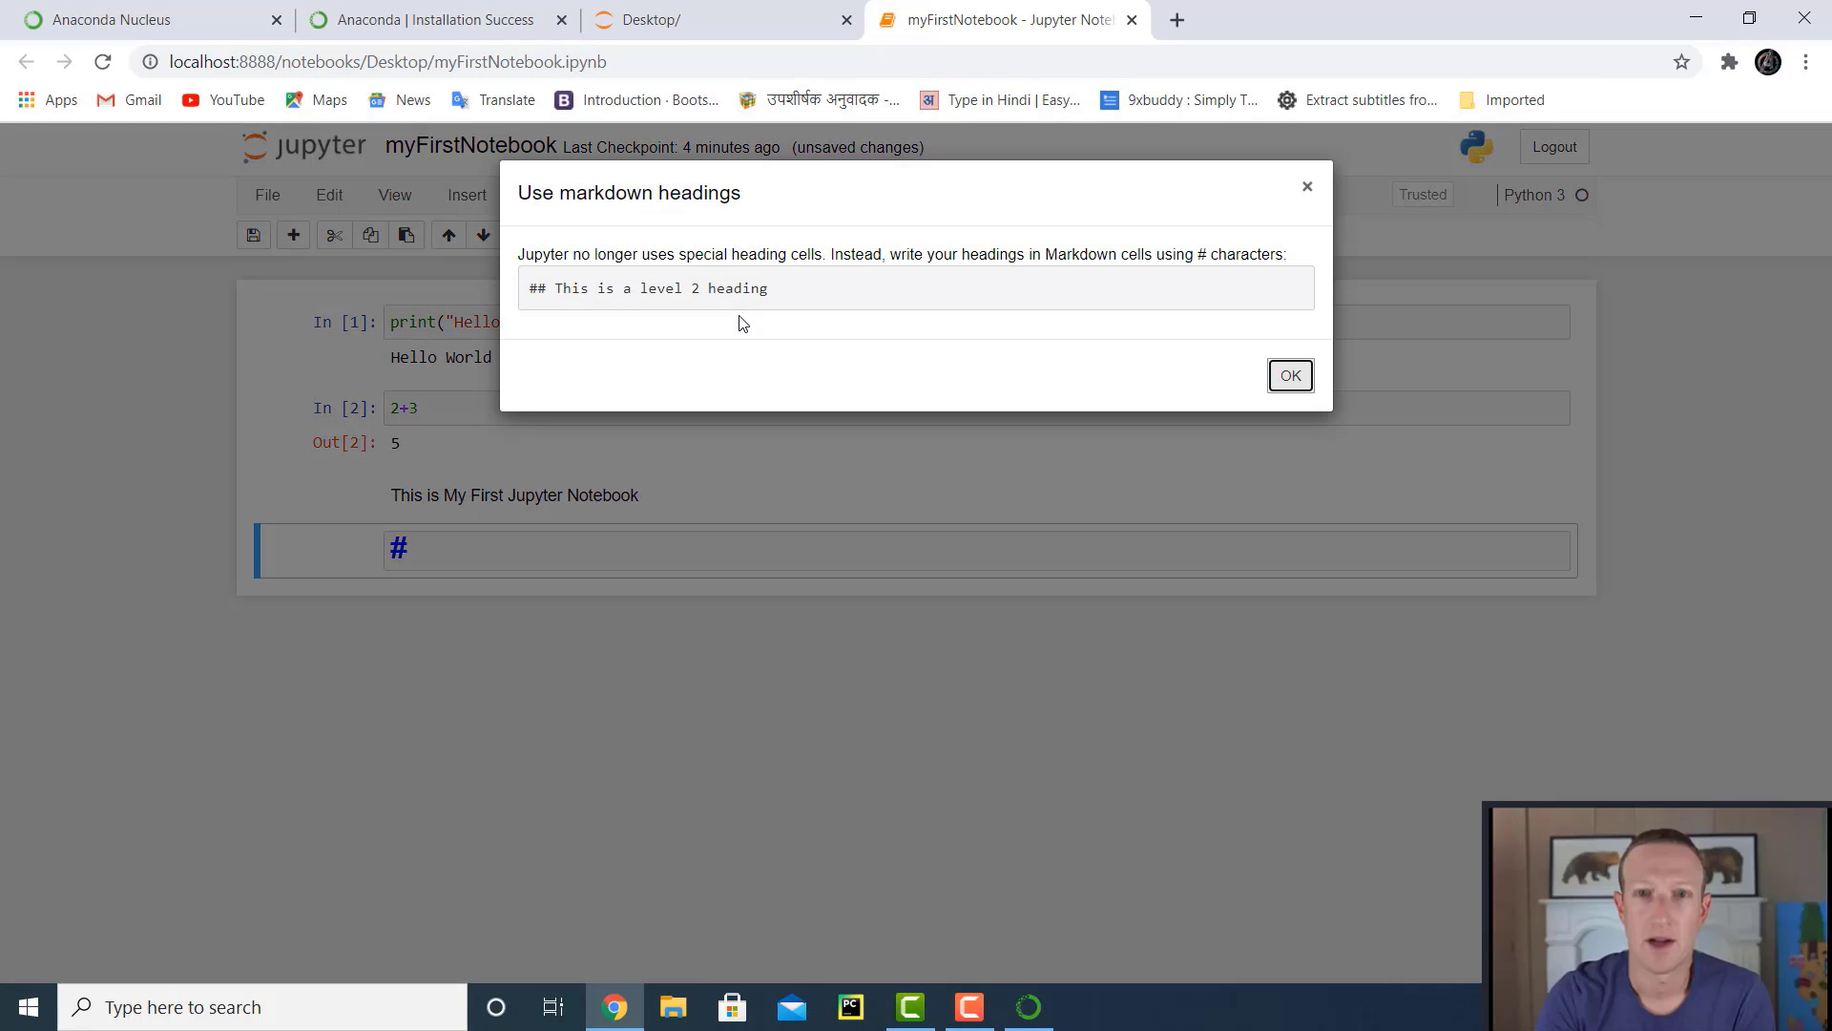
pyautogui.click(1290, 376)
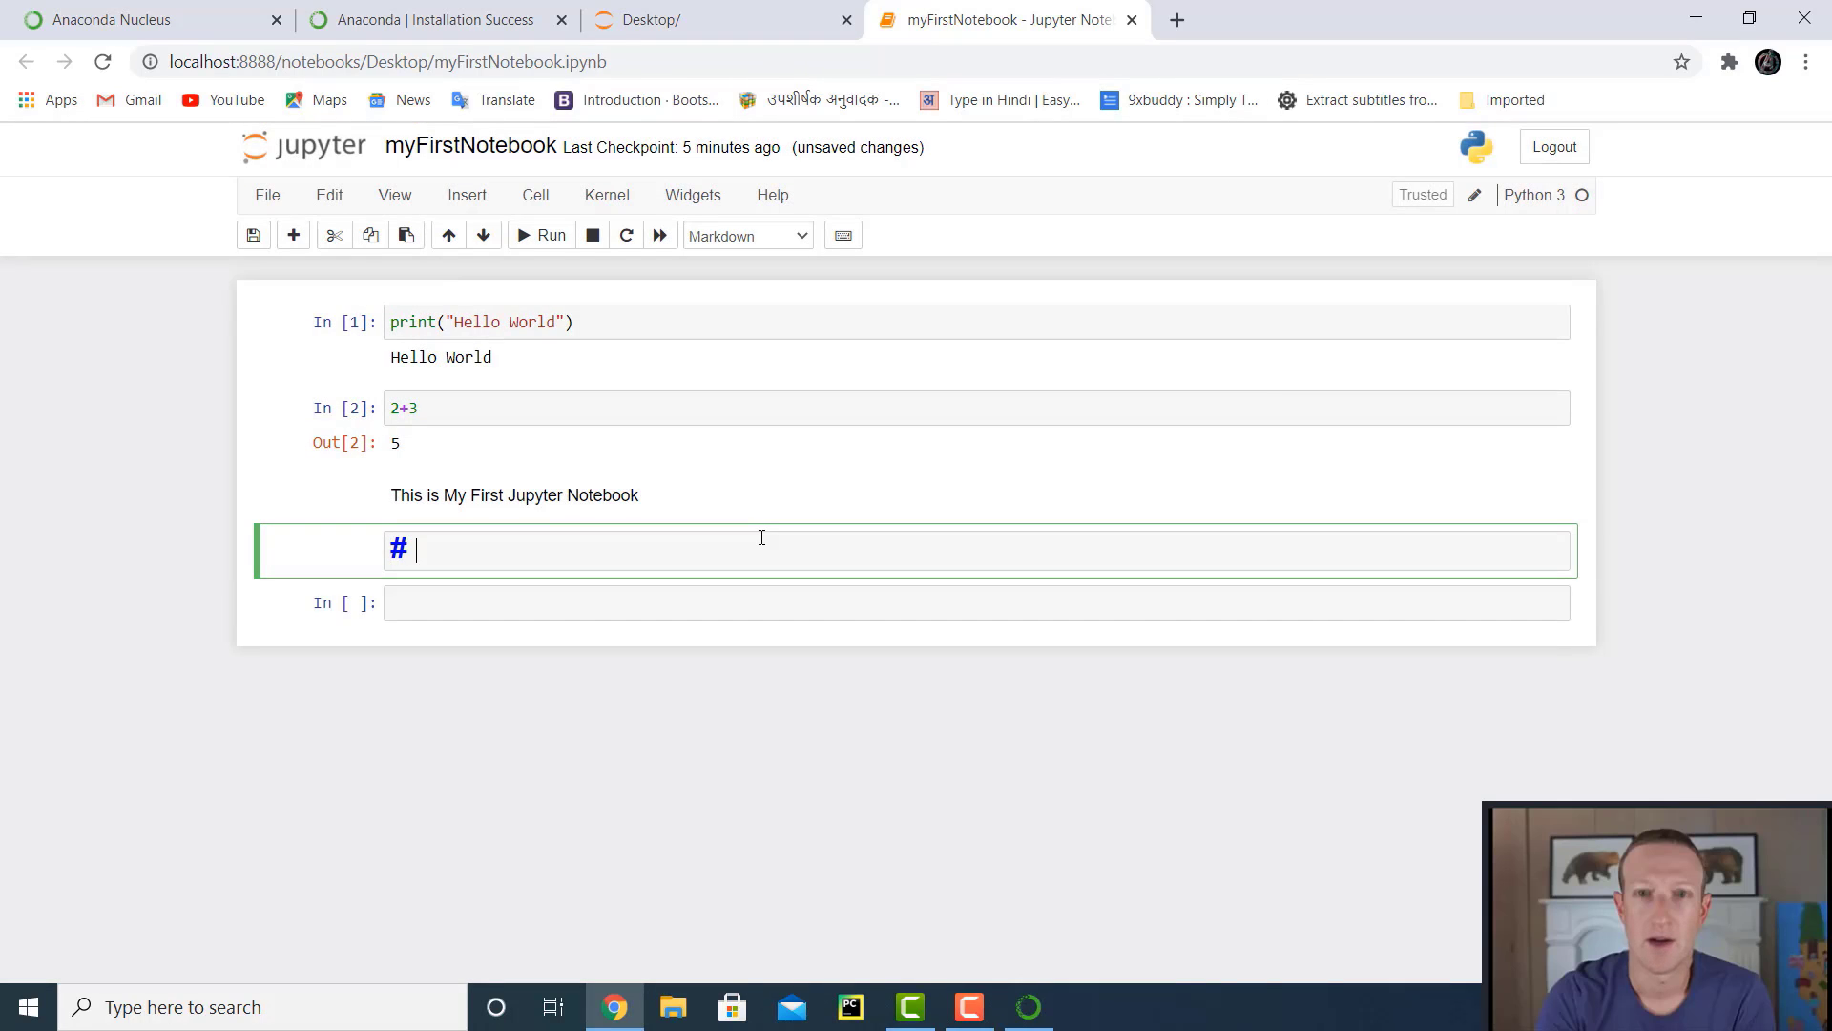
pyautogui.write('My heading')
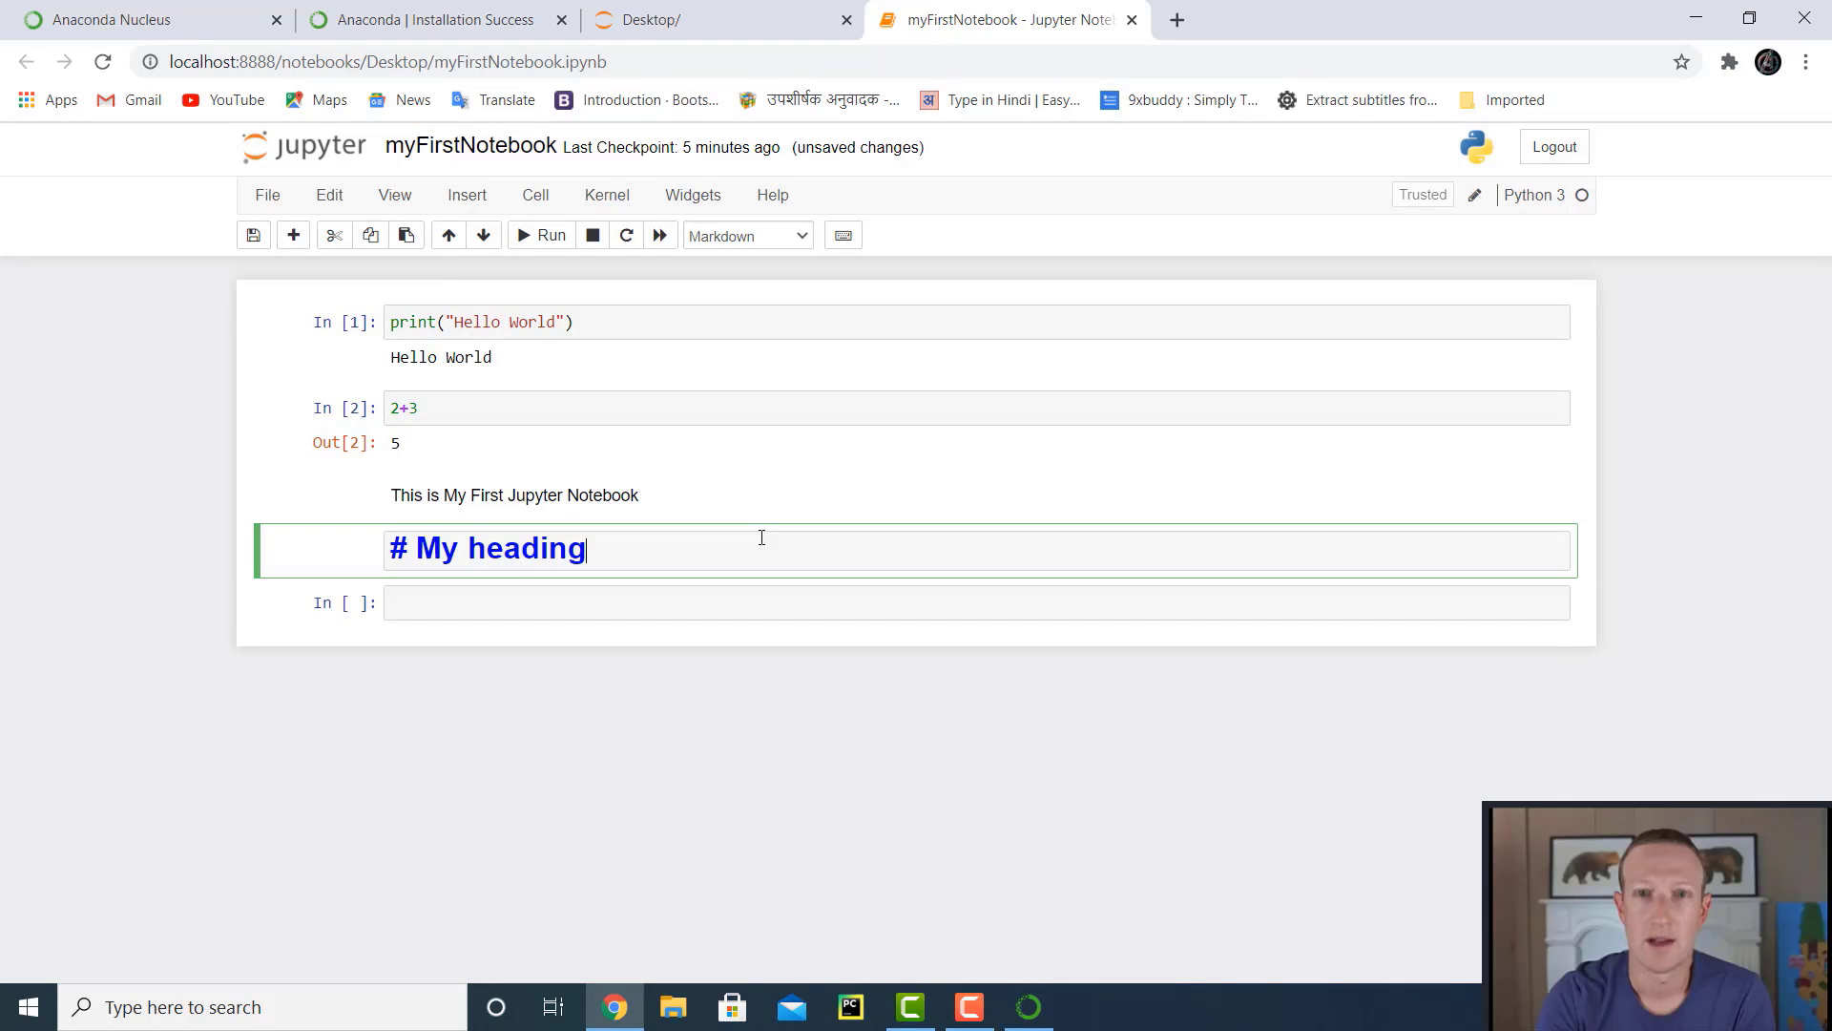
pyautogui.hotkey('shift', 'Return')
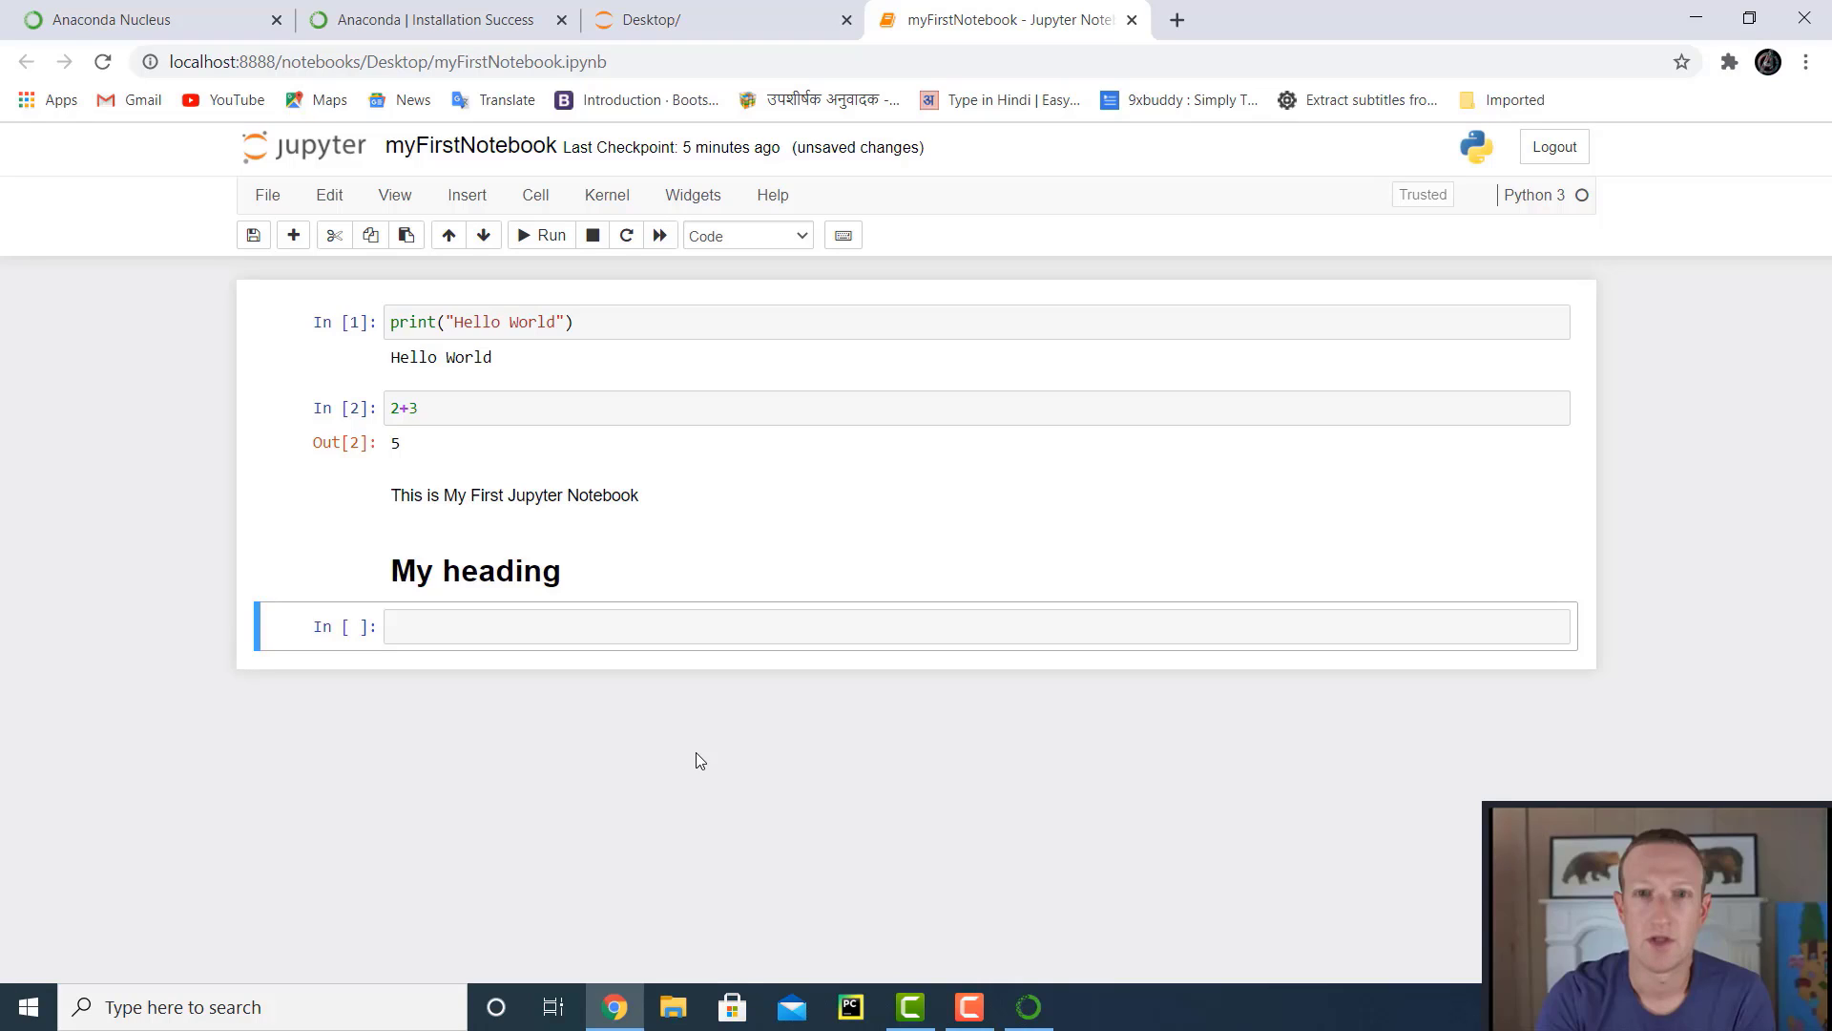
pyautogui.press('Return')
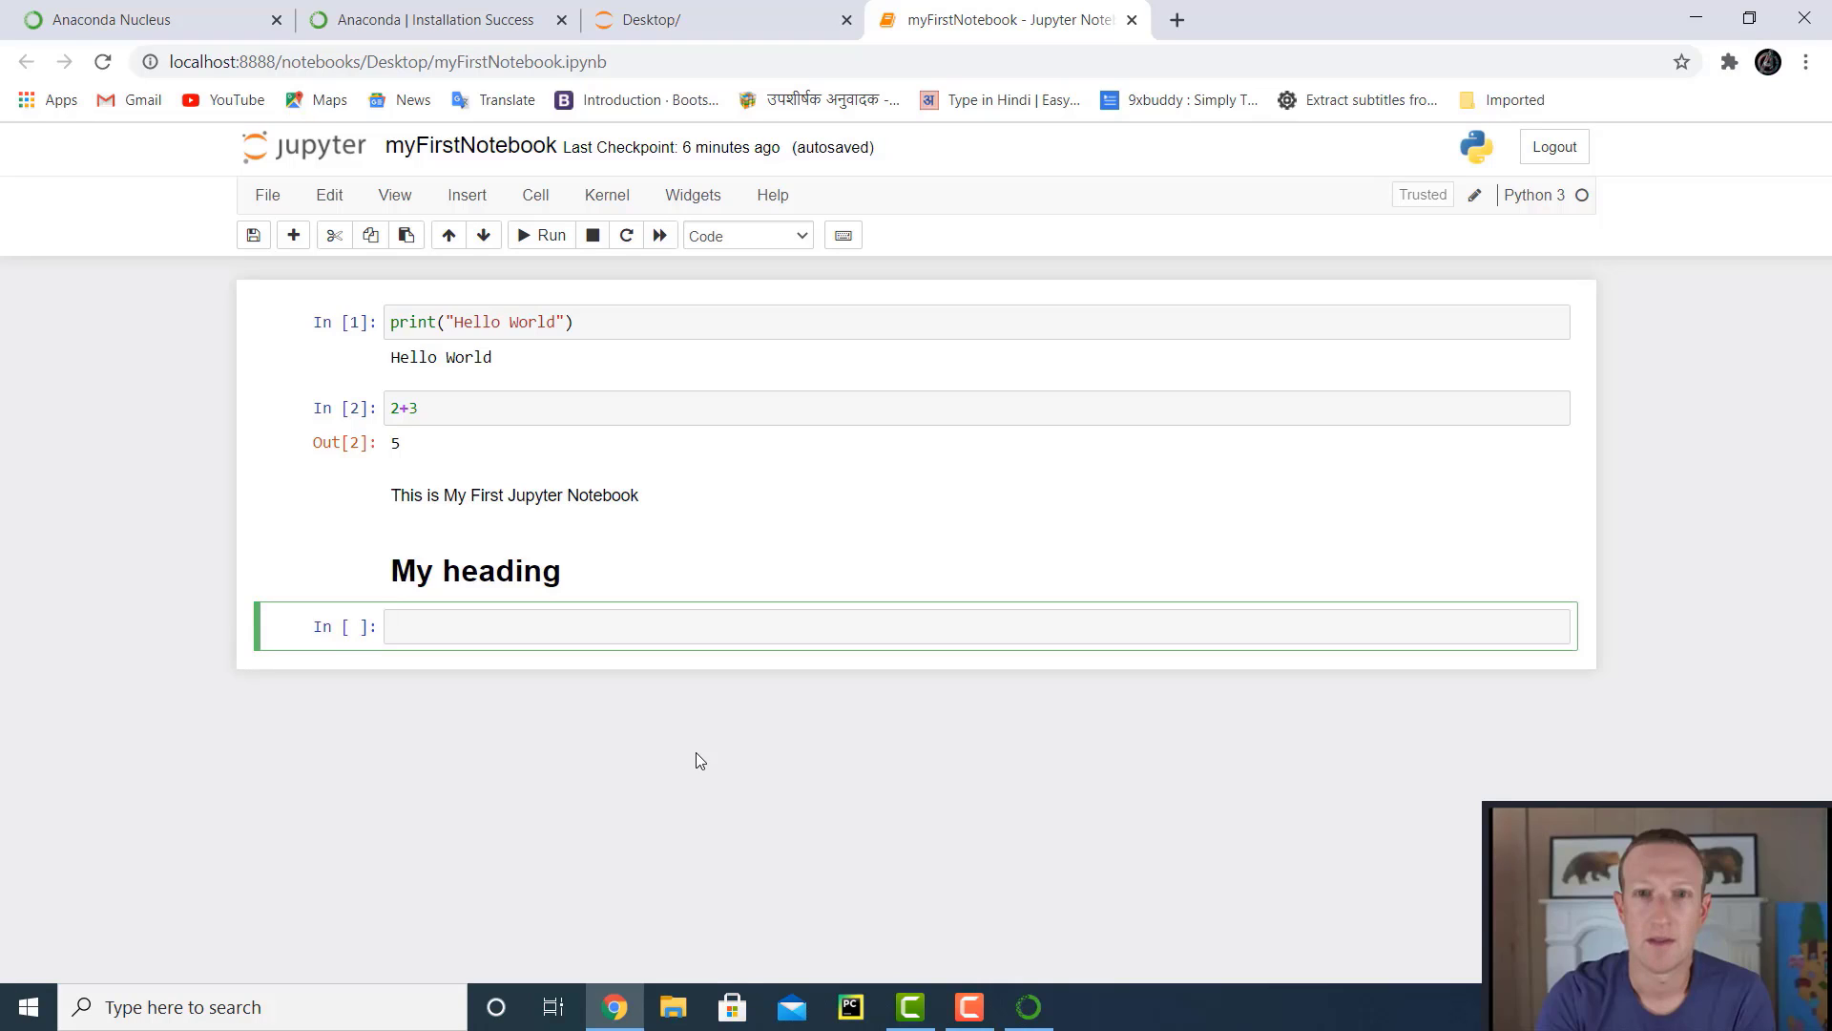
# Close the notebook and reopen myFirstNotebook.ipynb from the Desktop folder in the Jupyter file browser
pyautogui.click(1132, 20)
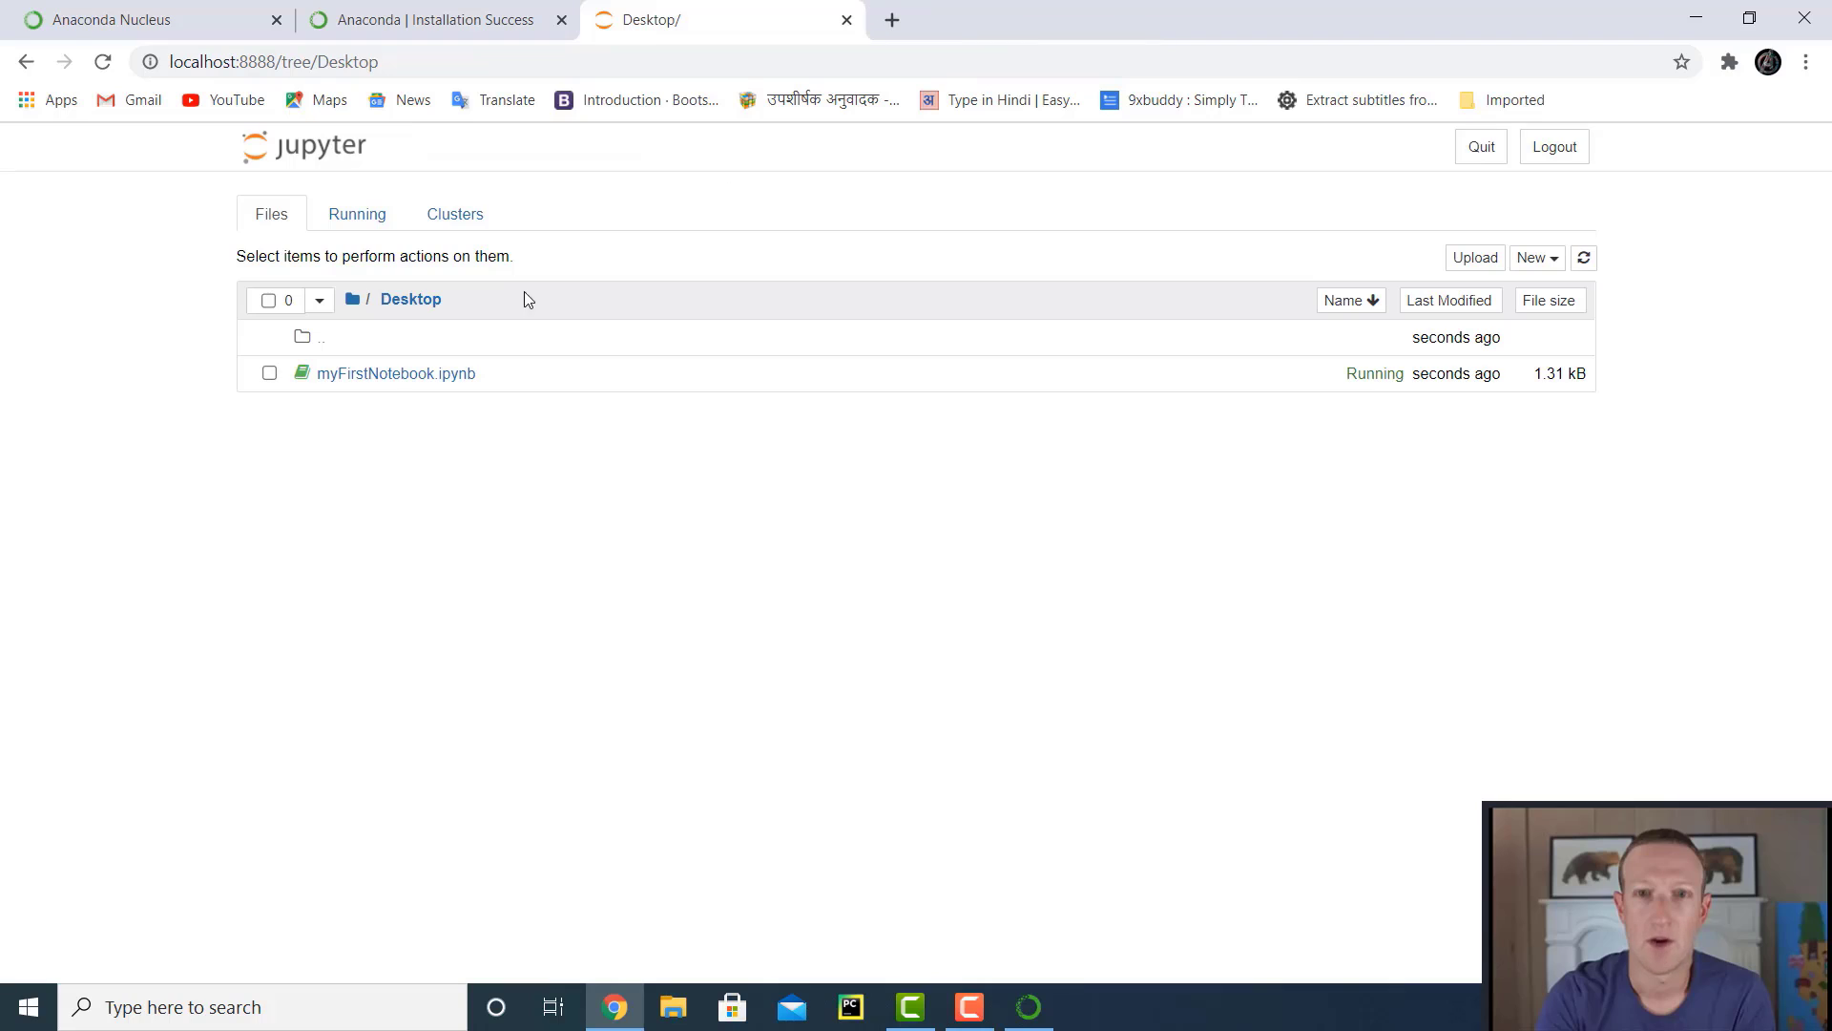
pyautogui.click(394, 374)
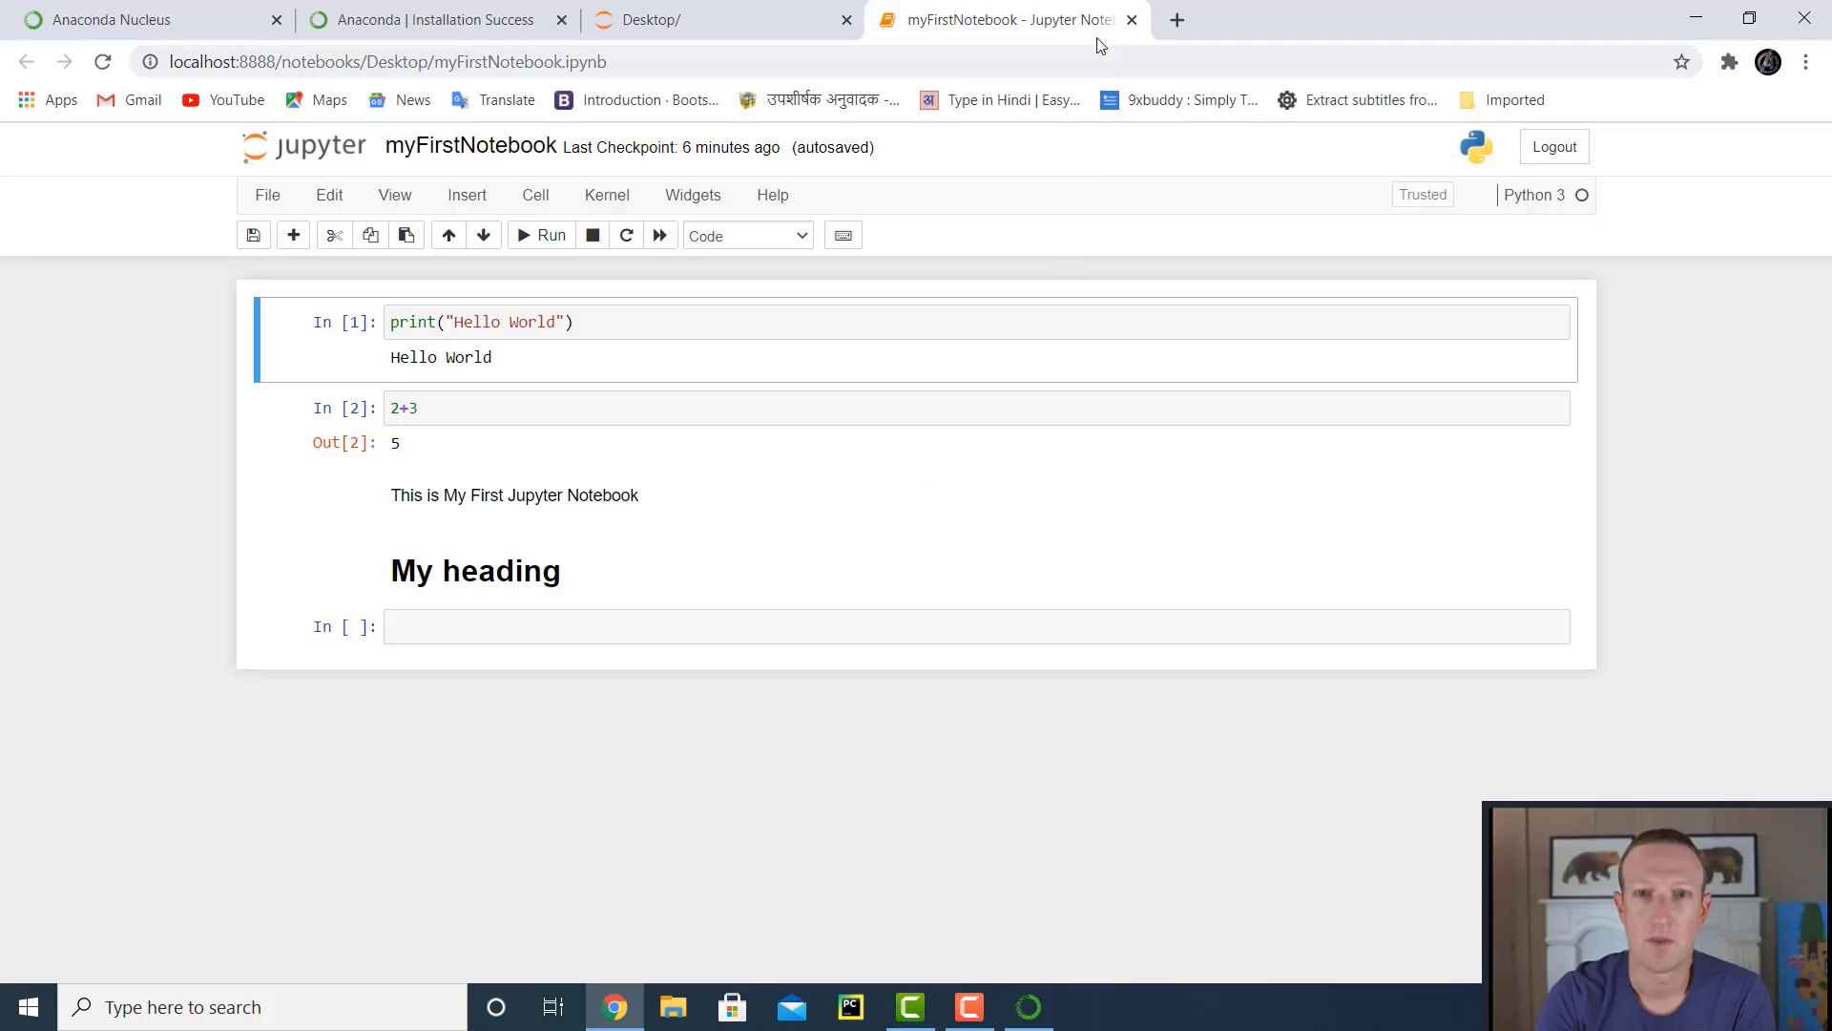
# Close the notebook, the Jupyter file browser, and both Anaconda web pages so that Chrome exits
pyautogui.click(1132, 20)
pyautogui.click(846, 19)
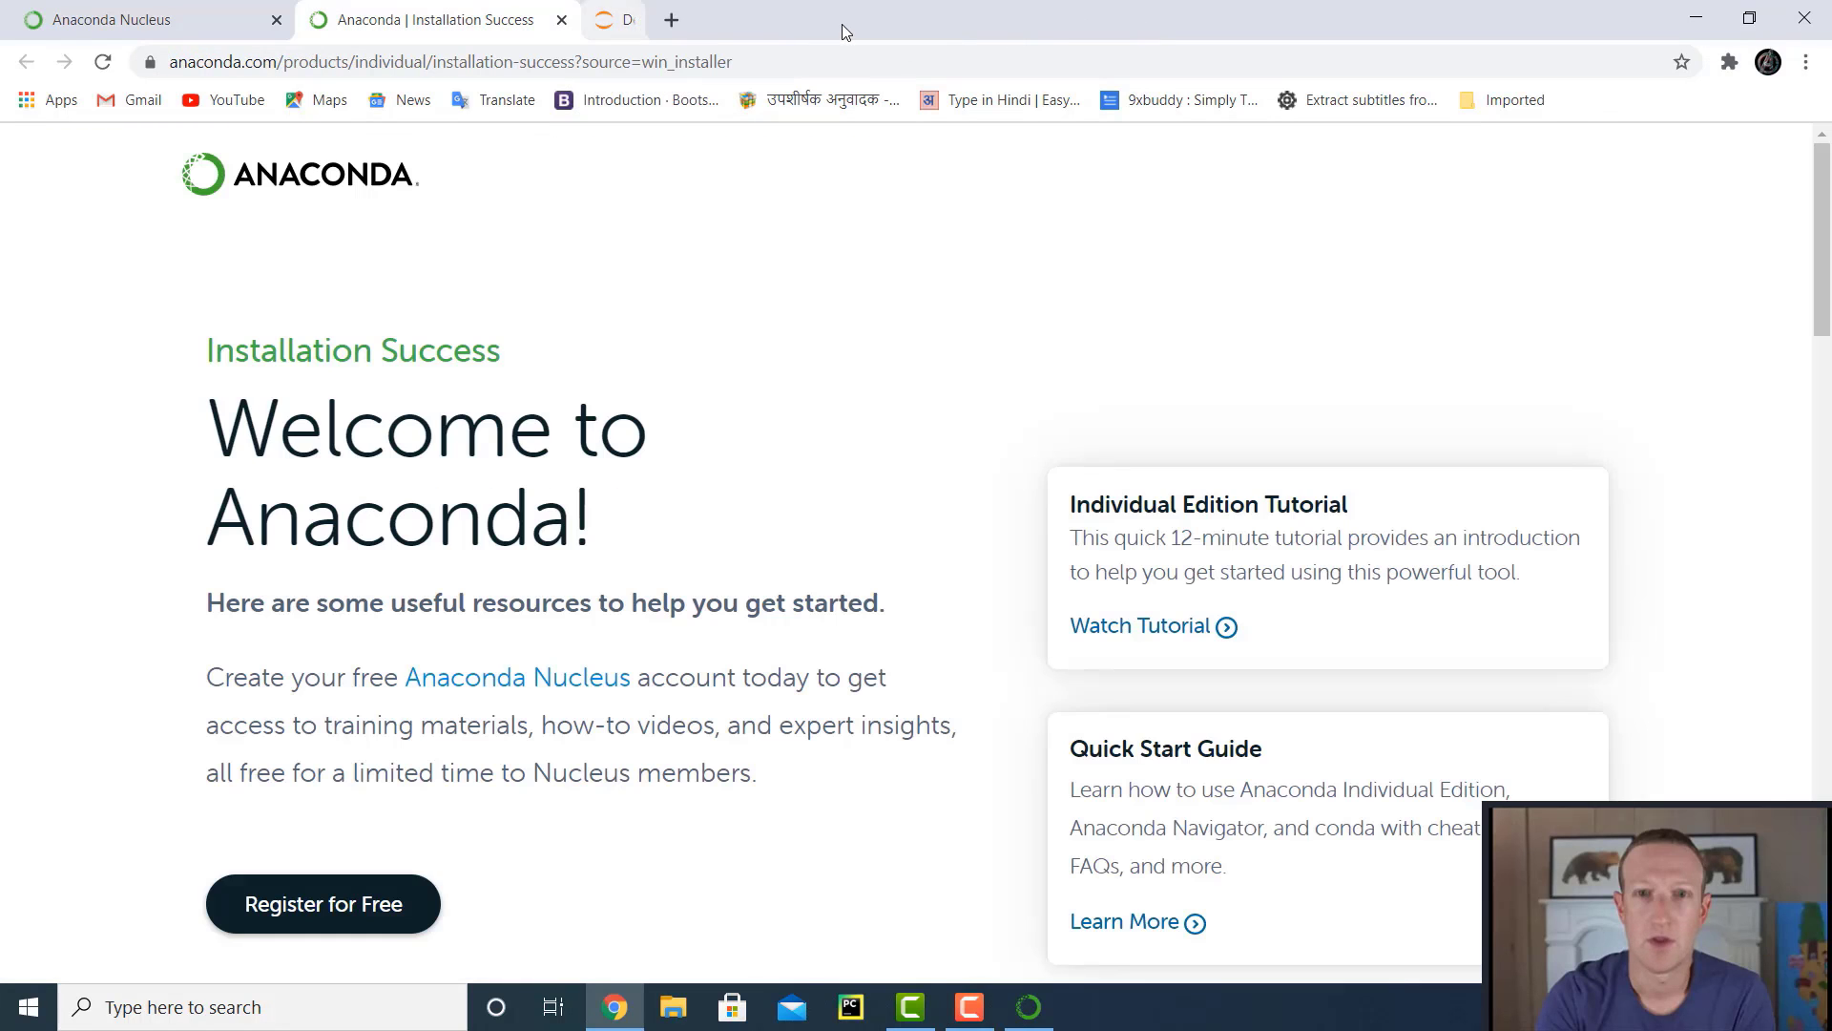
pyautogui.click(561, 19)
pyautogui.click(277, 19)
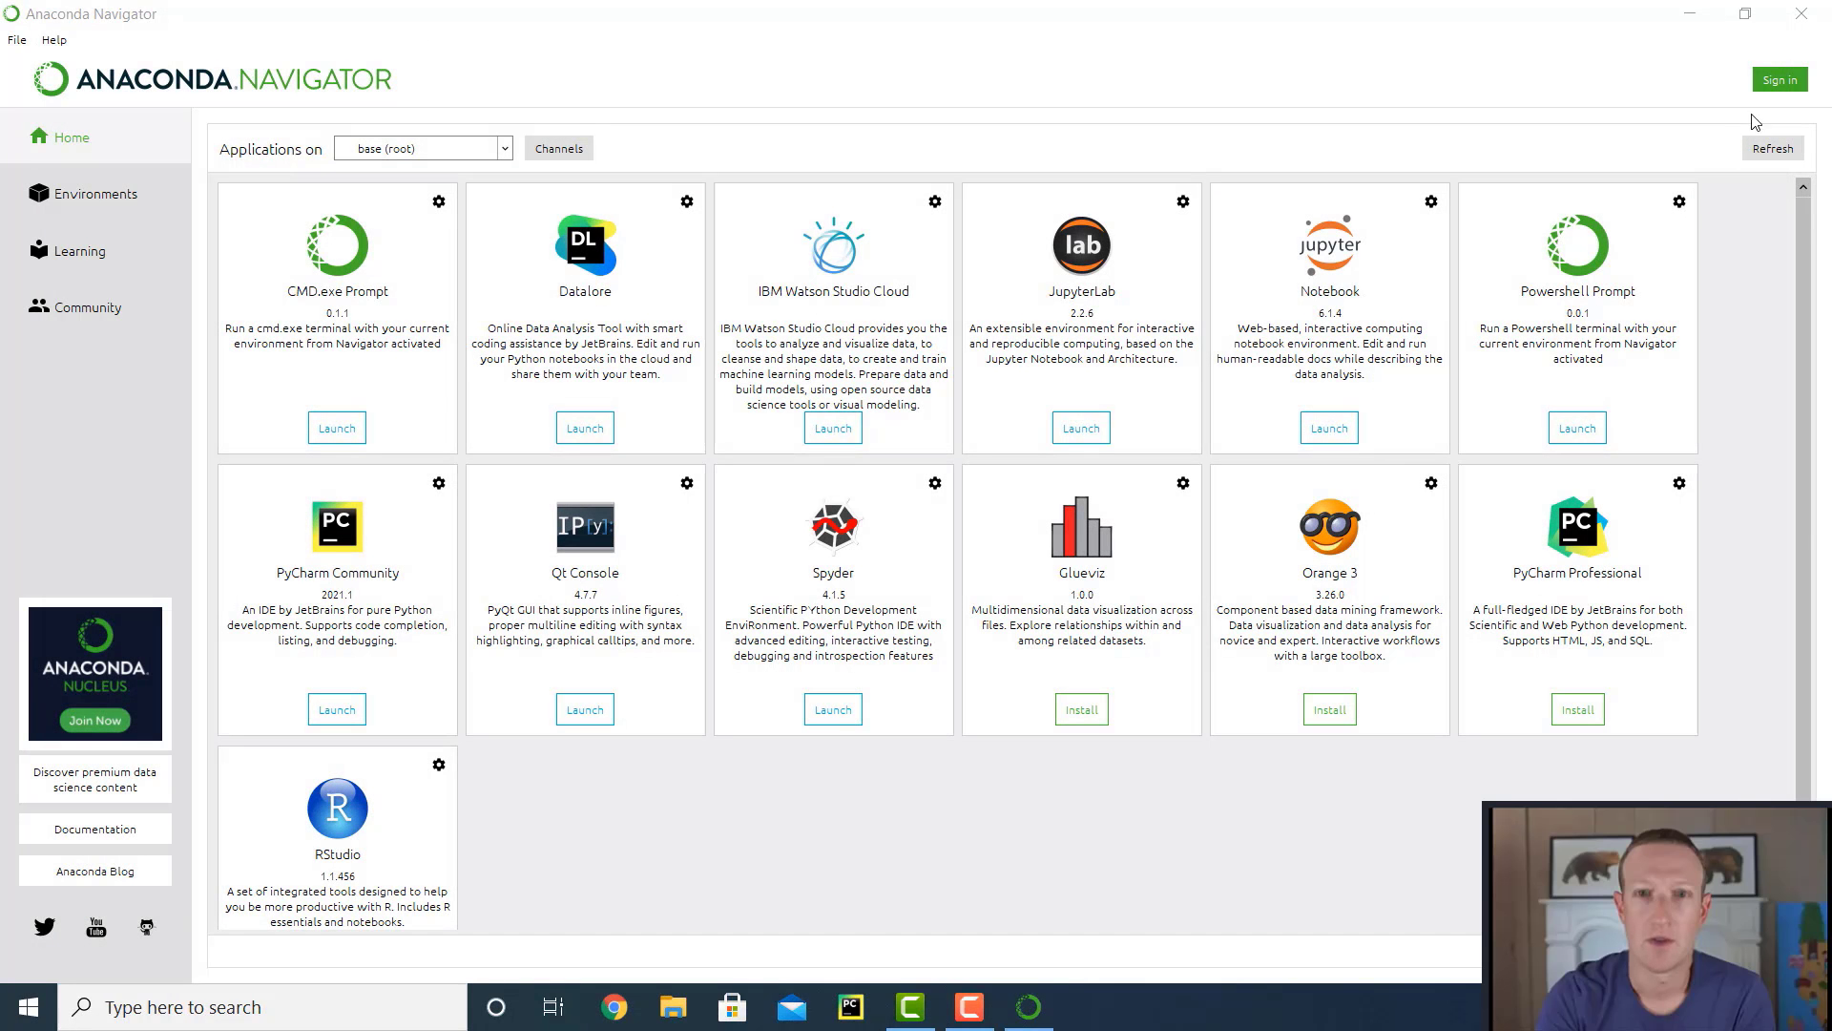
# Quit Anaconda Navigator, choosing to close the running notebook application as well, and confirm the exit
pyautogui.click(1799, 11)
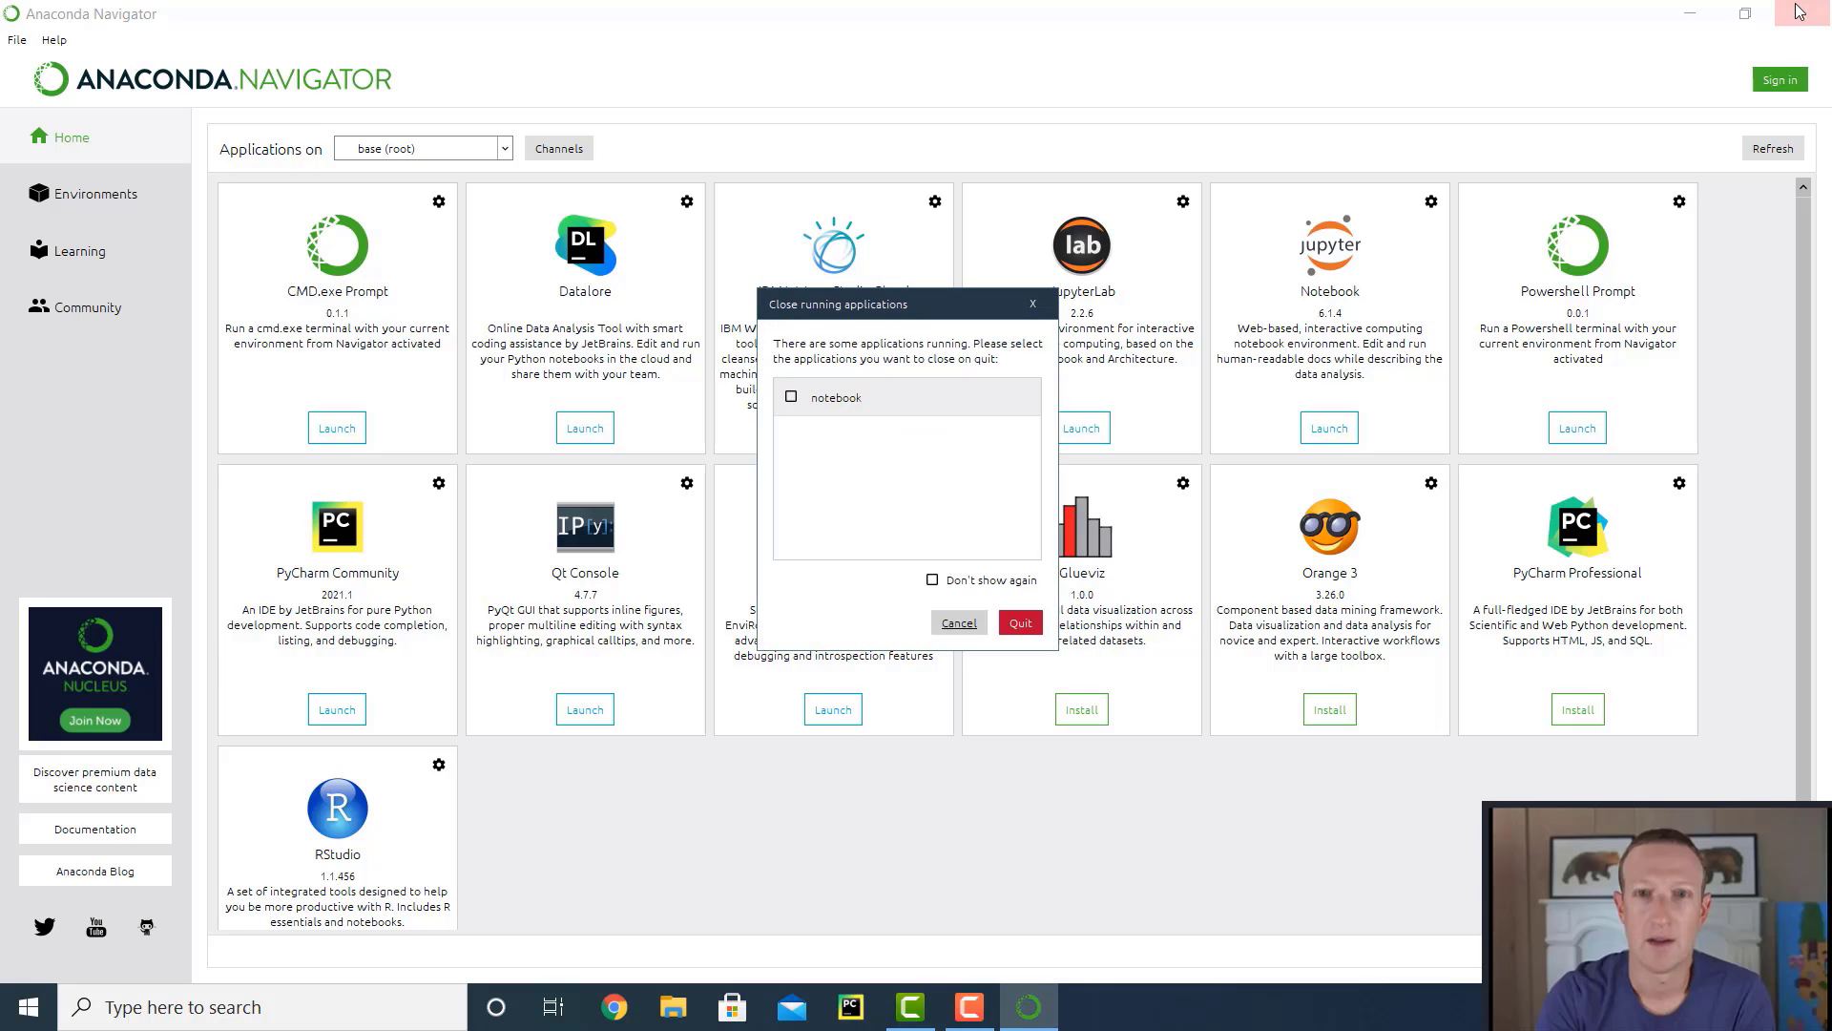
pyautogui.click(791, 397)
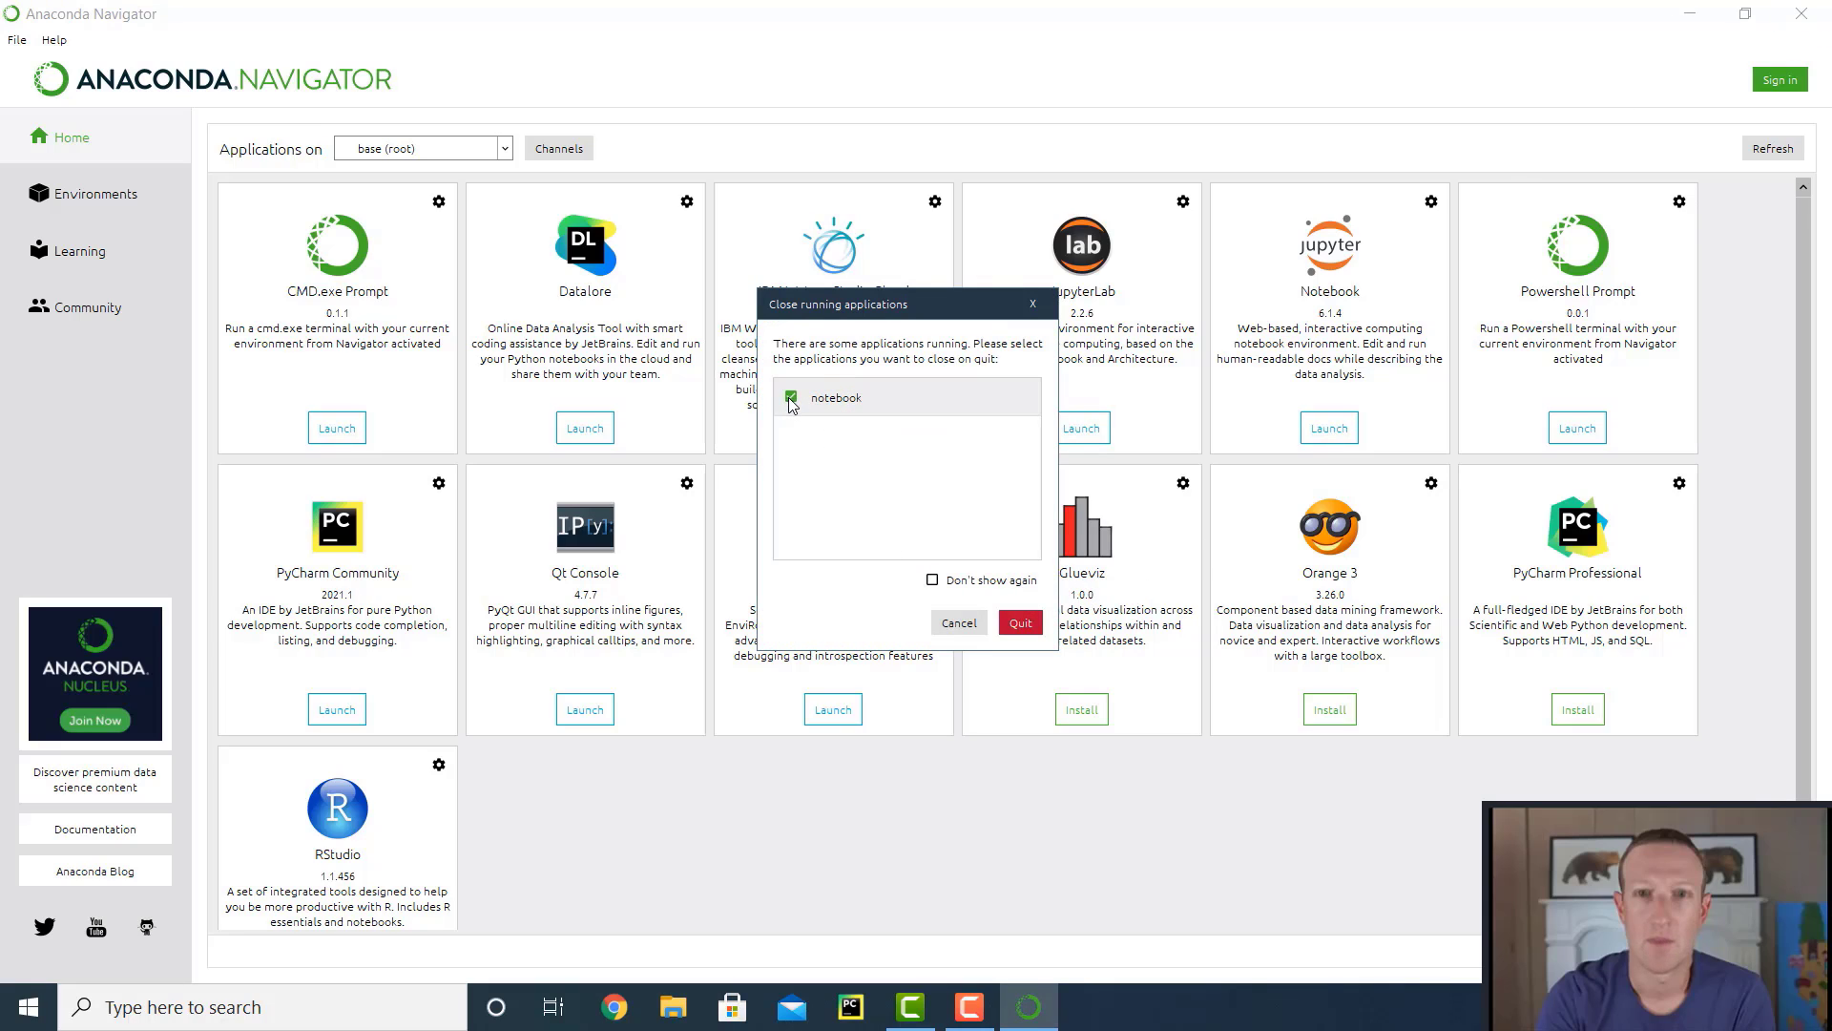
pyautogui.click(1026, 624)
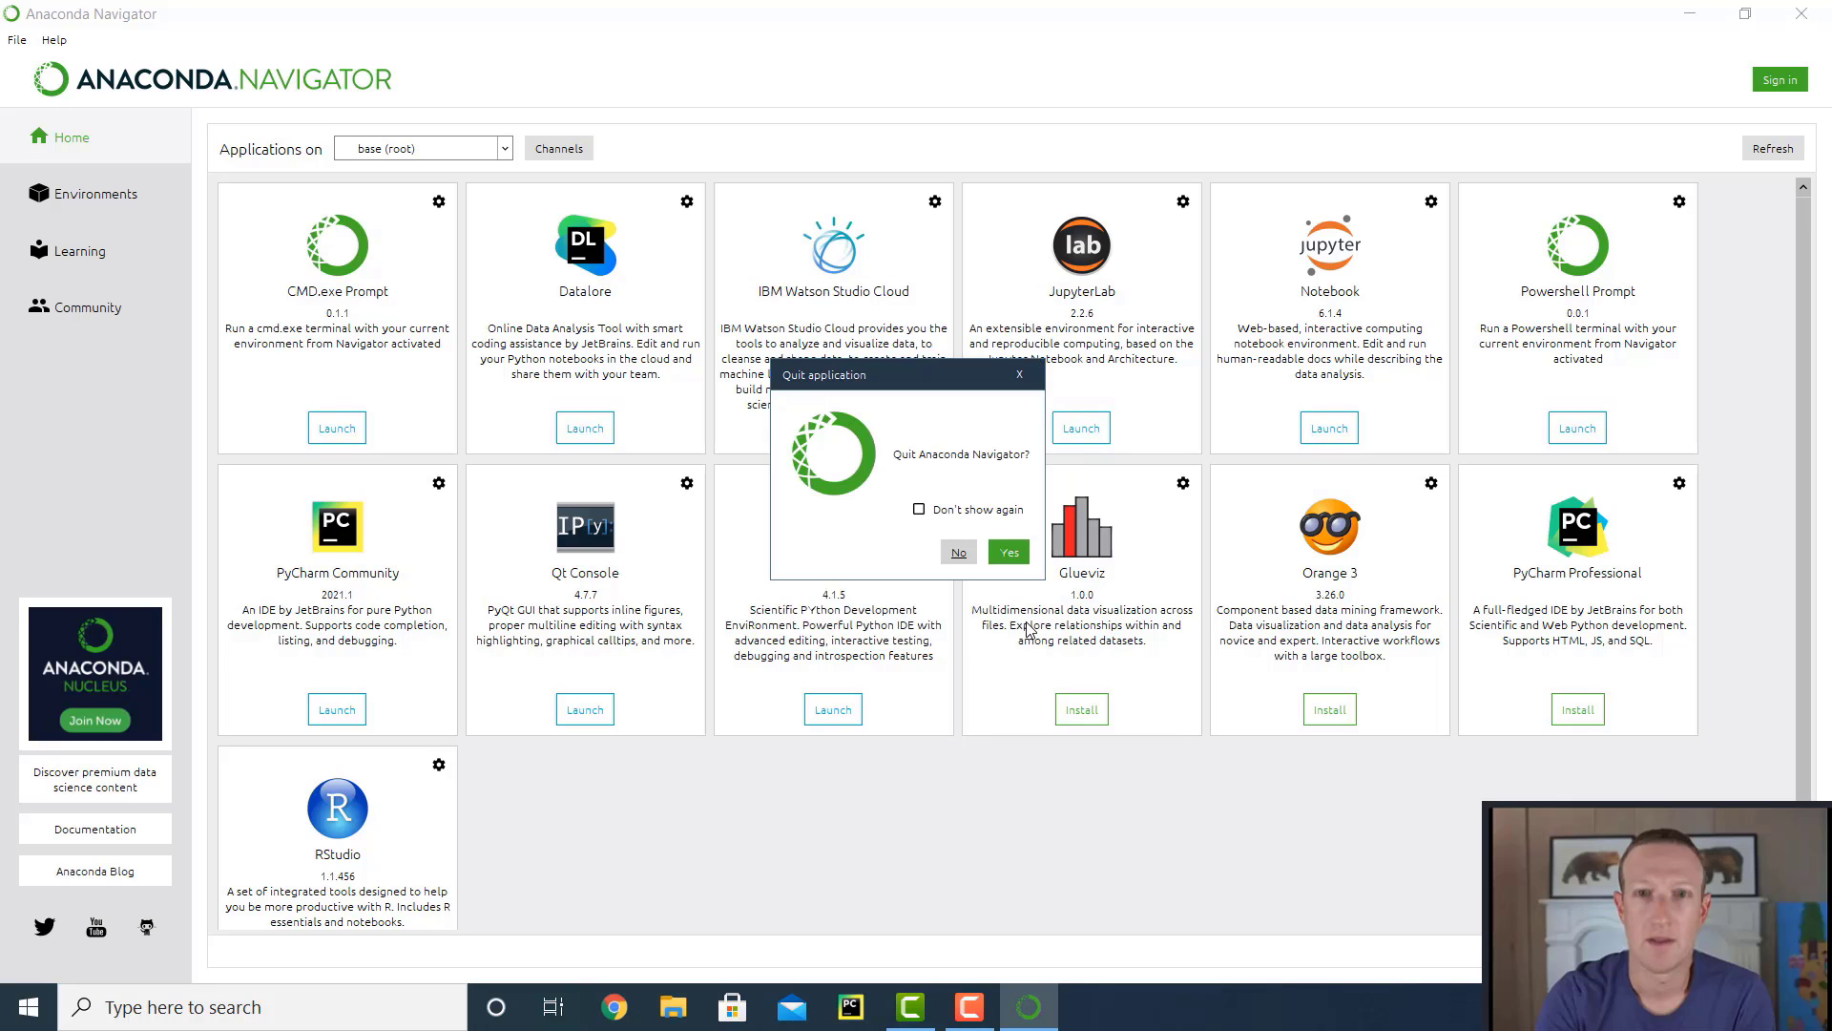
pyautogui.click(1010, 558)
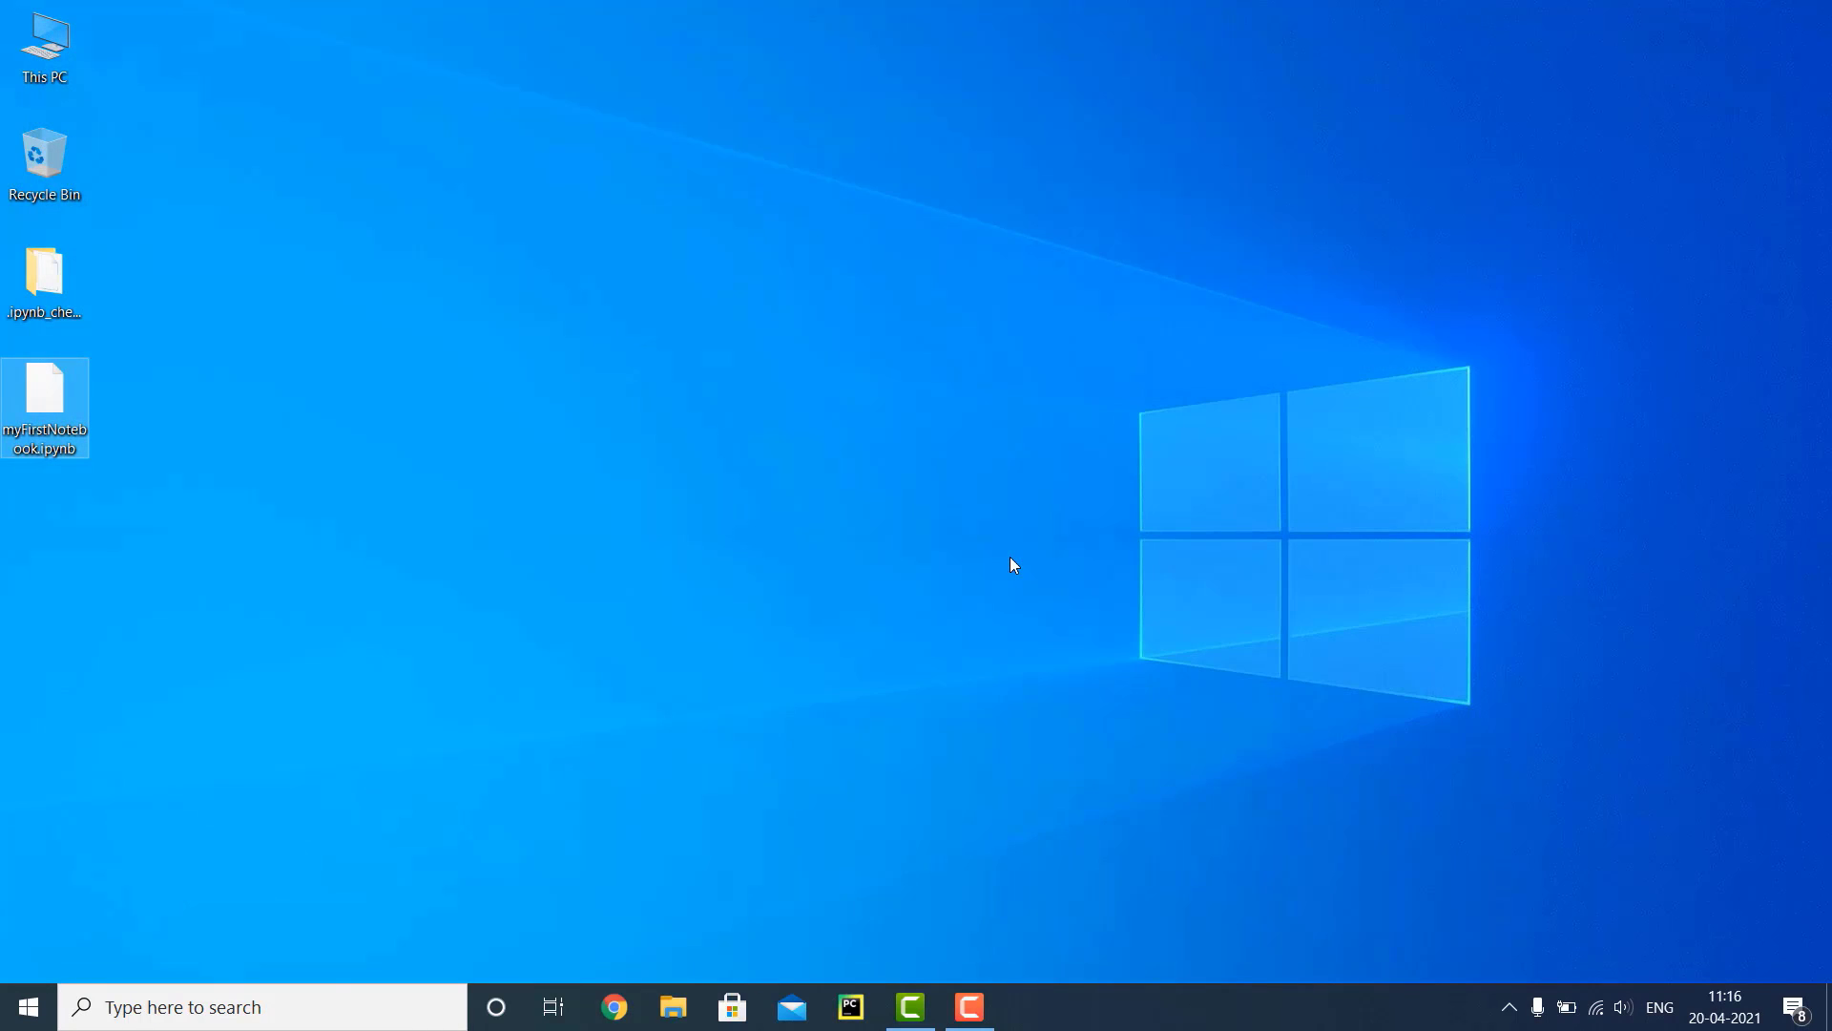